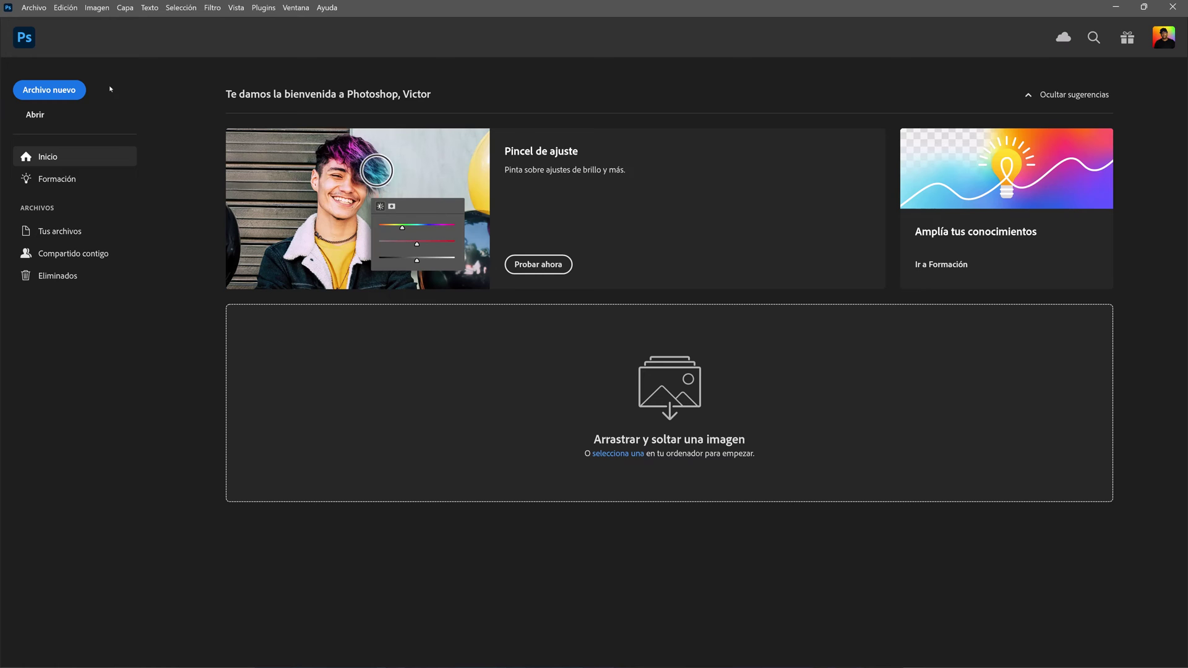
# - Create a new 18 x 24 inch Póster document, 5400 x 7200 px at 300 ppi
pyautogui.click(57, 91)
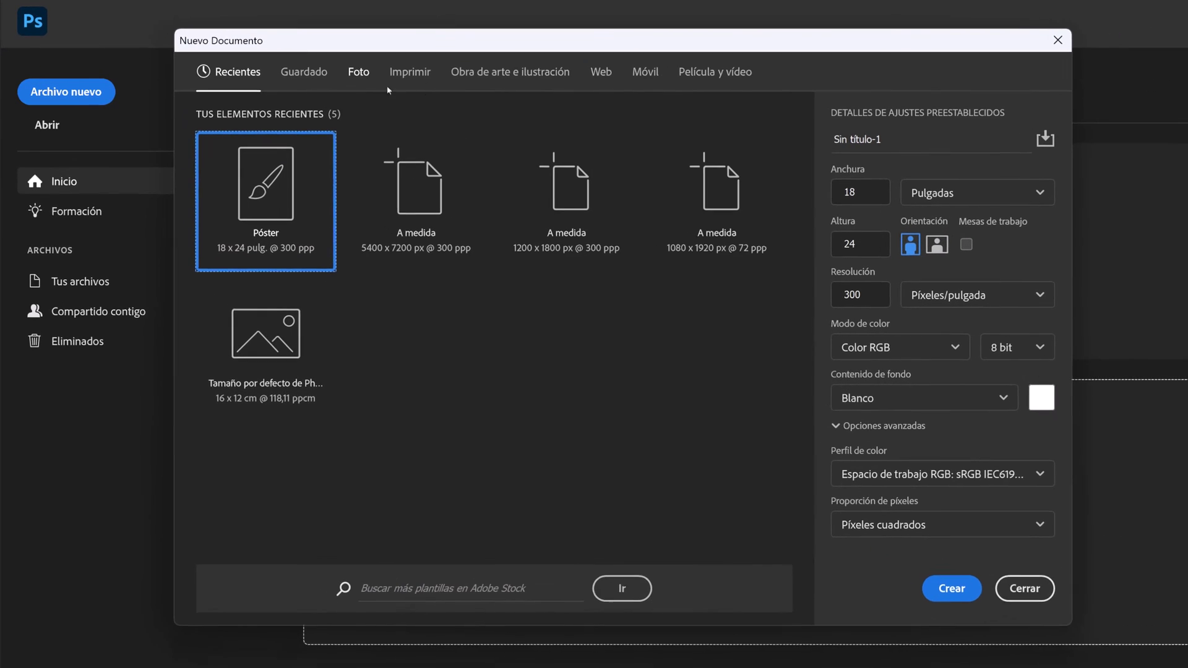
pyautogui.click(530, 78)
pyautogui.click(570, 184)
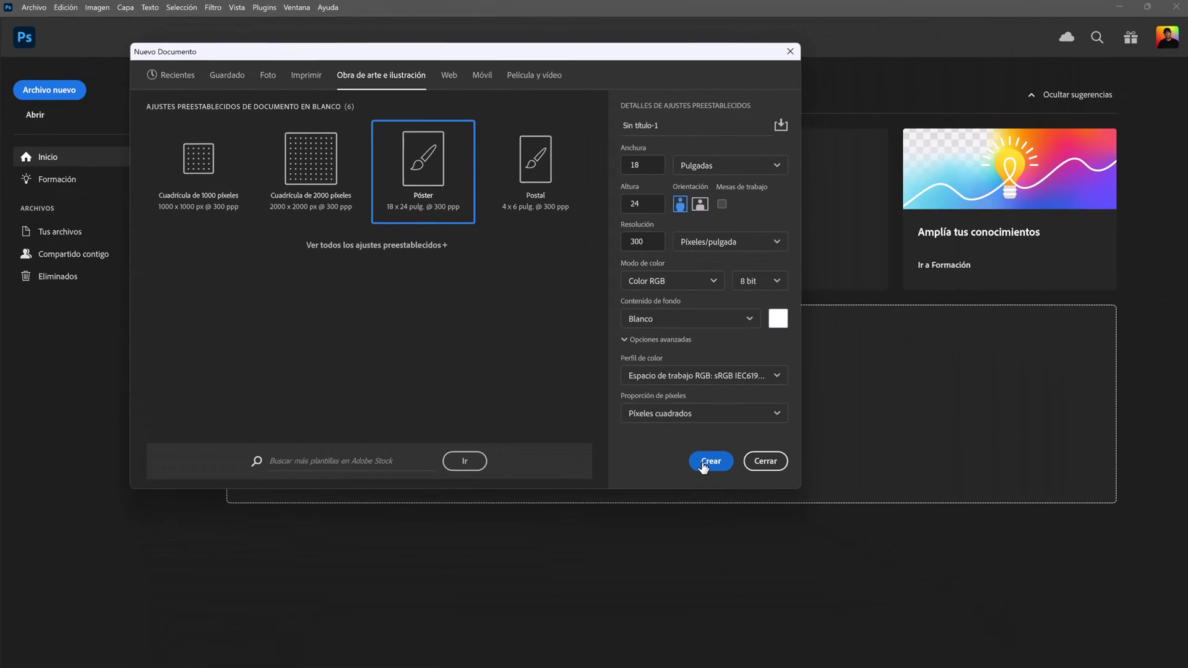
pyautogui.click(853, 545)
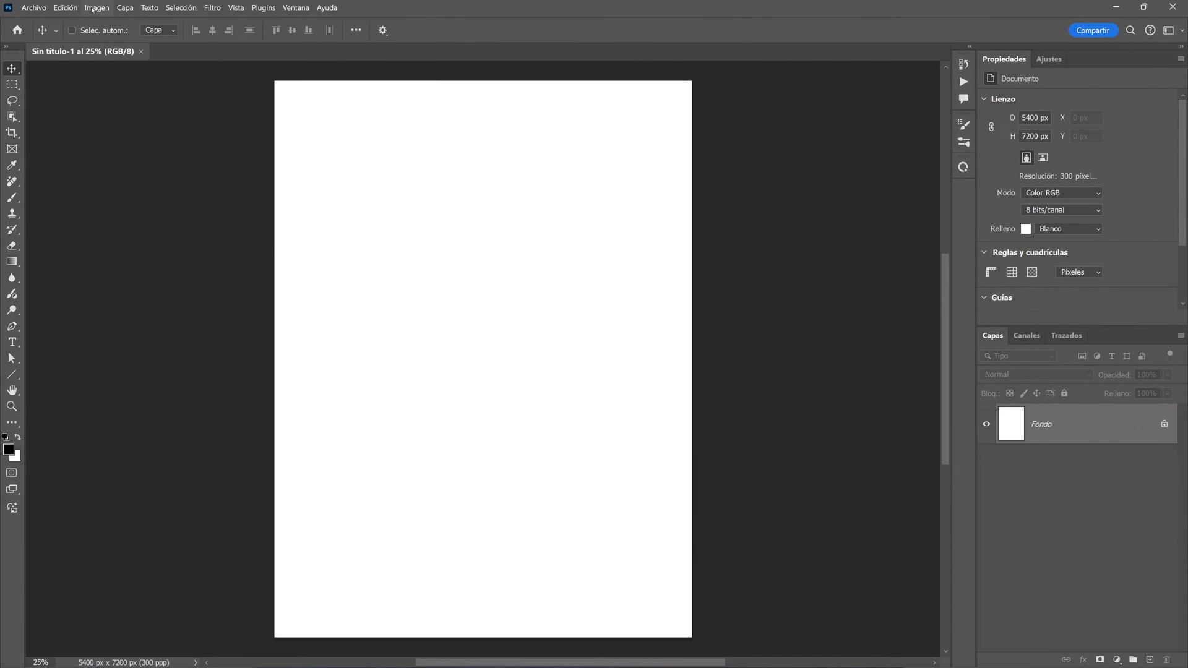
# - Resize the image to 2250 x 3000 px by setting Altura to 3000 with proportions linked
pyautogui.click(94, 7)
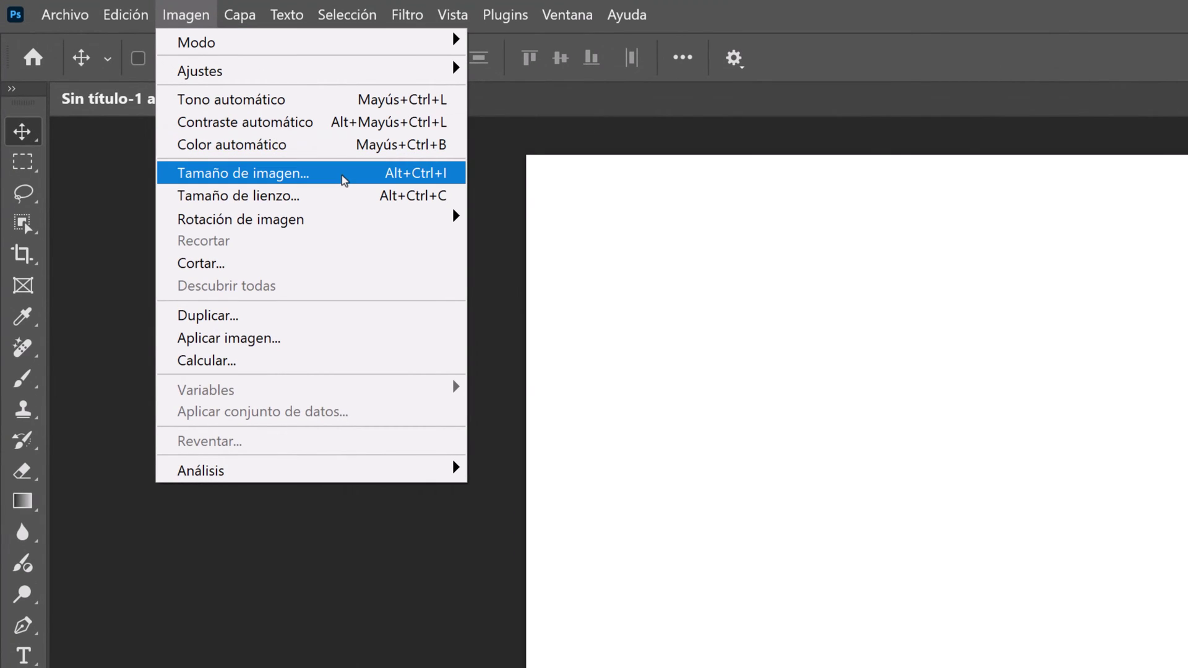
pyautogui.click(344, 176)
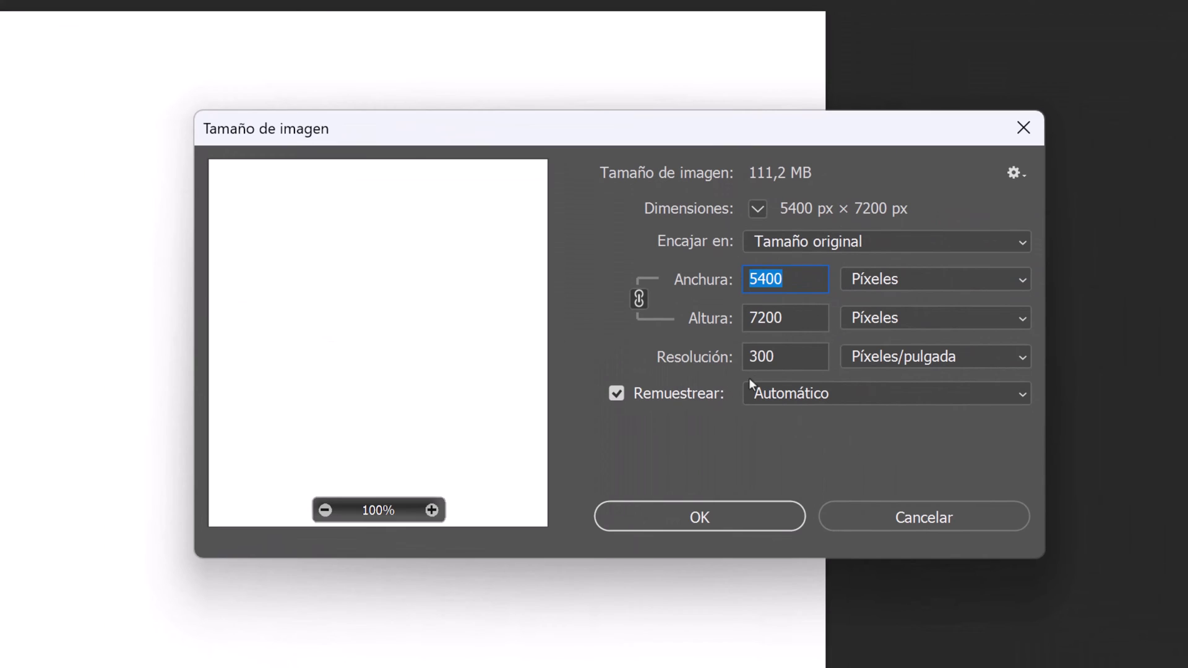
pyautogui.click(744, 318)
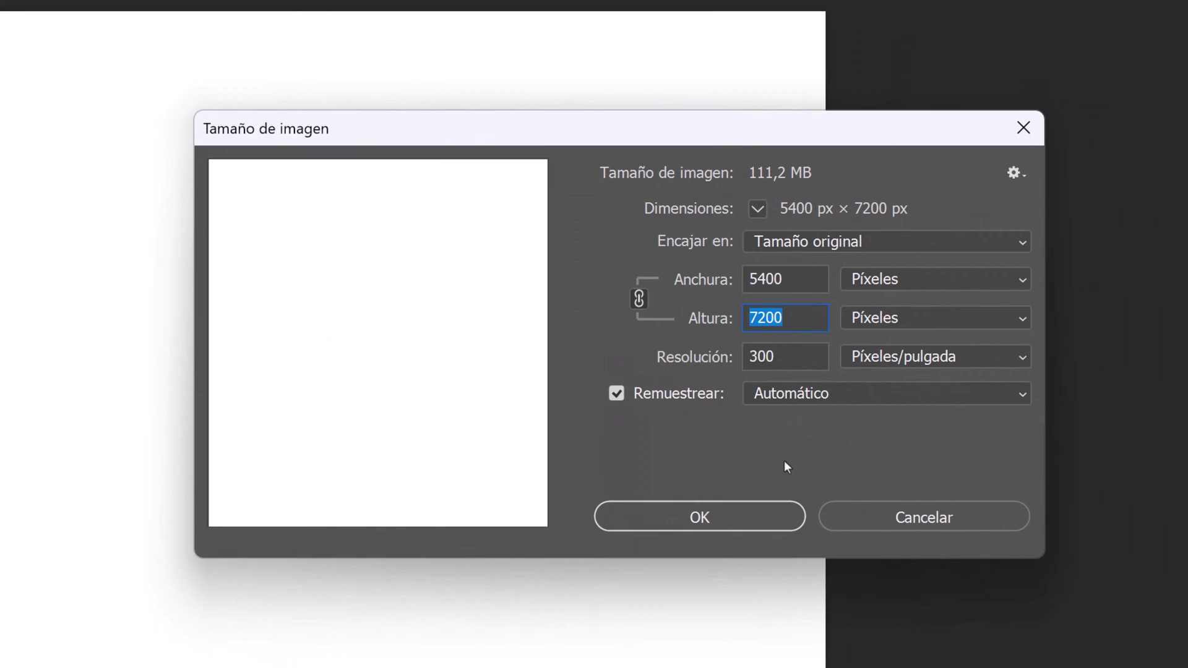
pyautogui.write('3000')
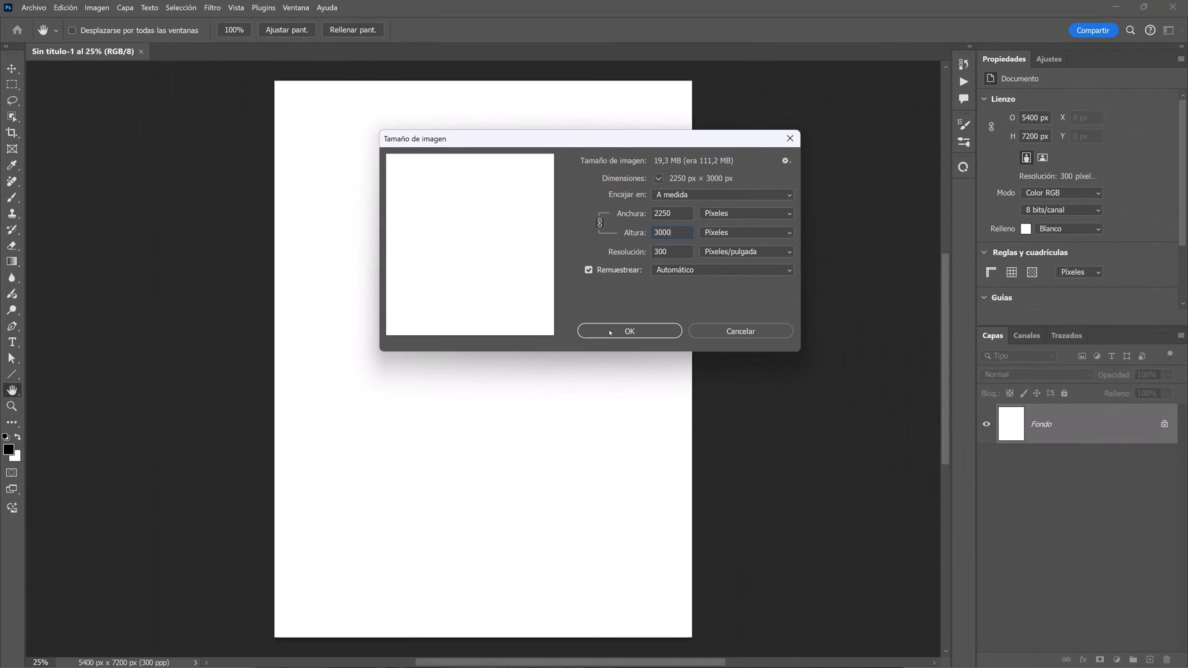
pyautogui.click(610, 333)
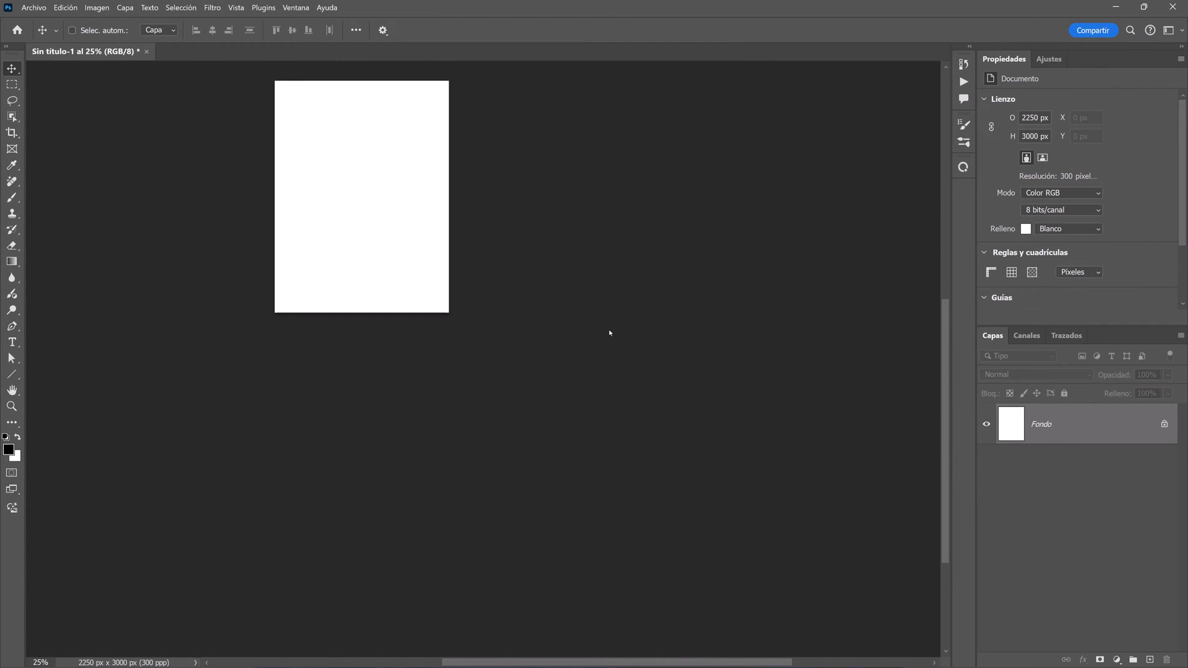
# - Fit the page in the window and show rulers measured in Porcentaje
pyautogui.hotkey('ctrl', '0')
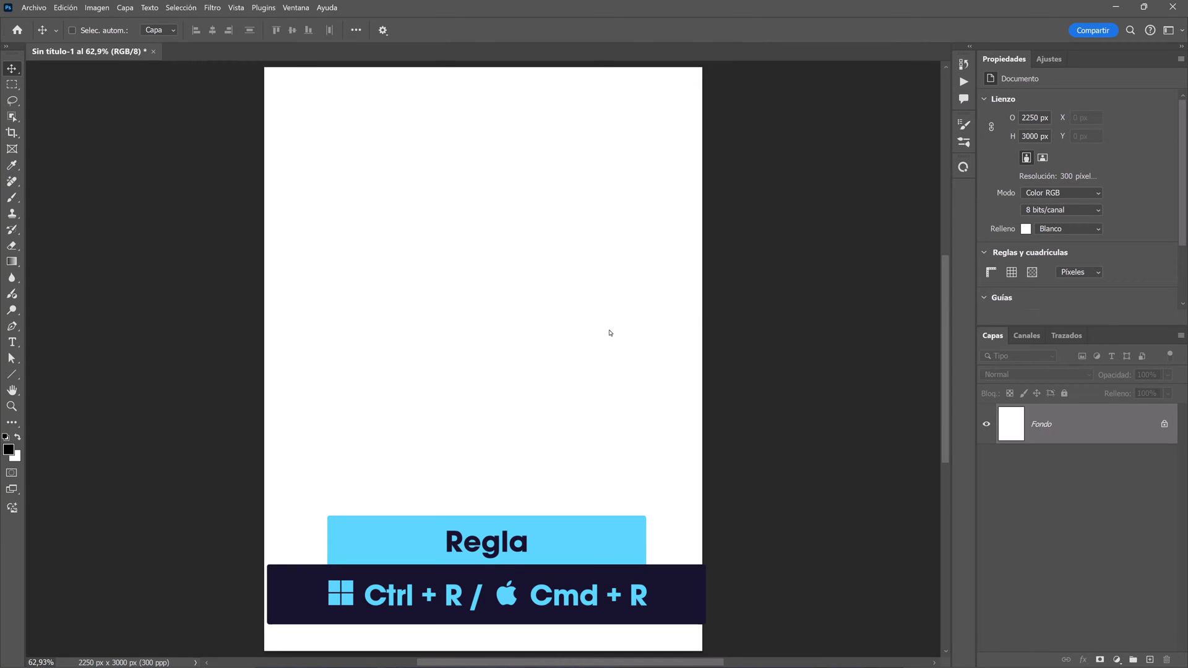
pyautogui.hotkey('ctrl', 'r')
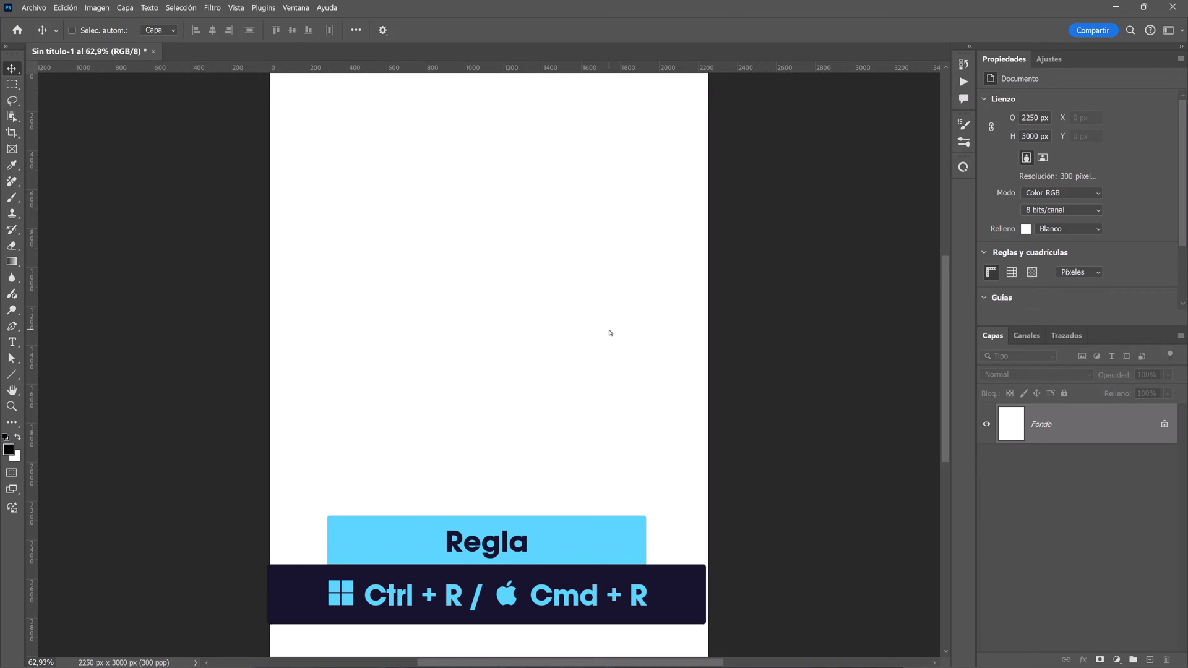
pyautogui.hotkey('ctrl', '0')
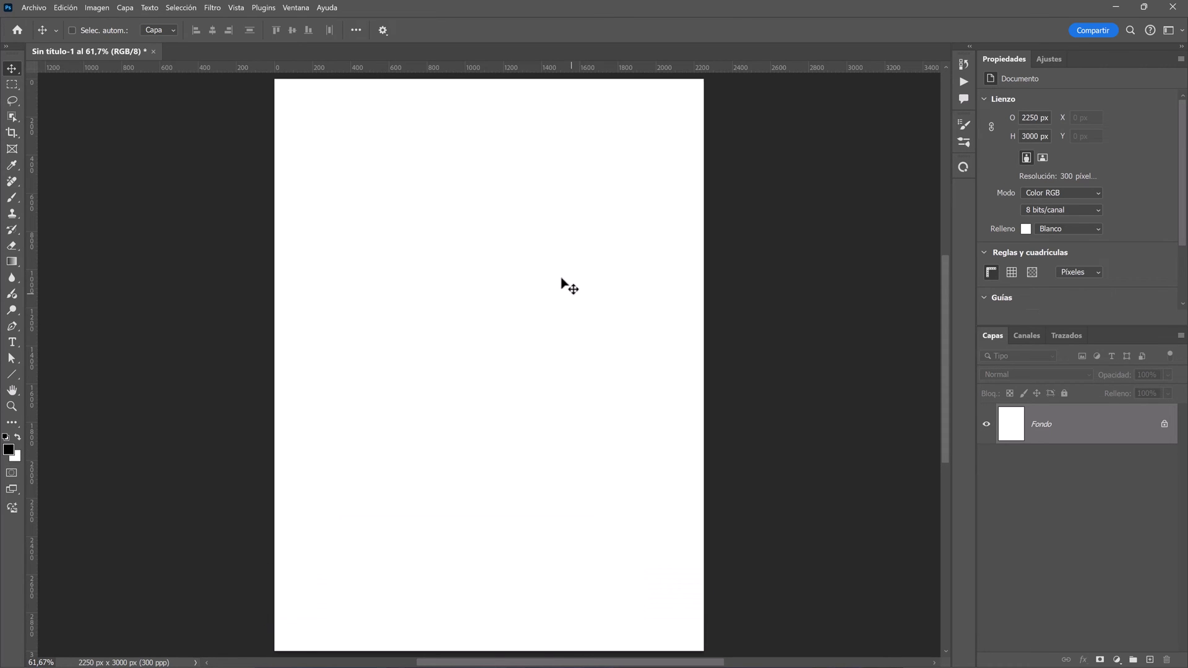
pyautogui.rightClick(499, 69)
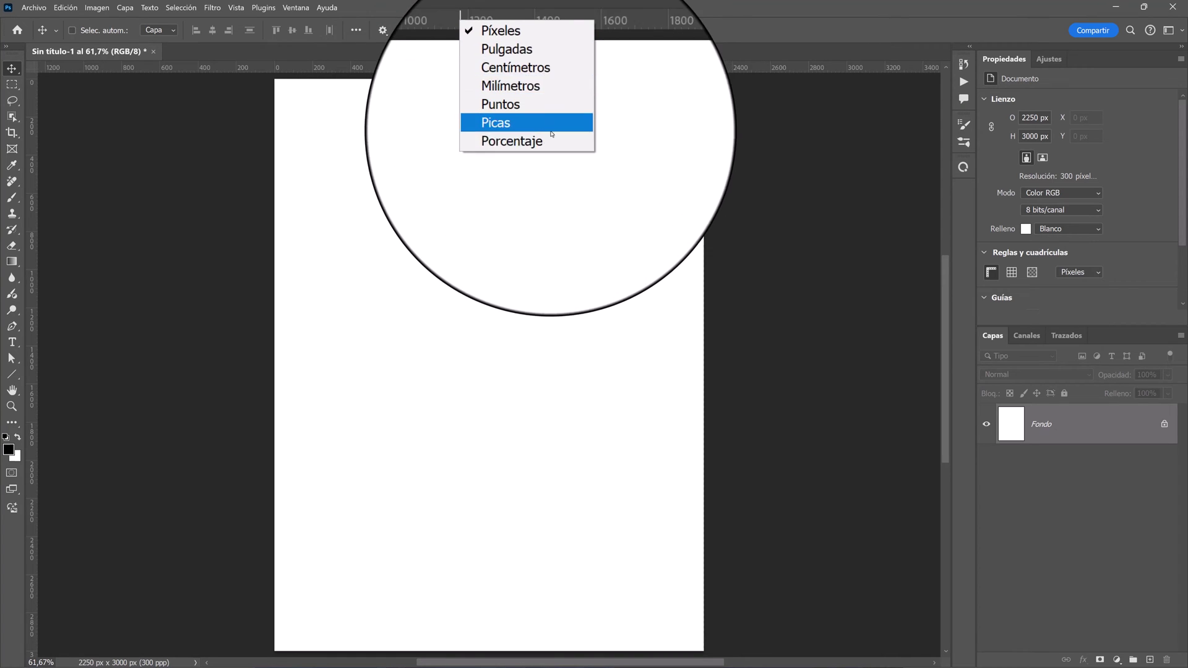
pyautogui.click(552, 137)
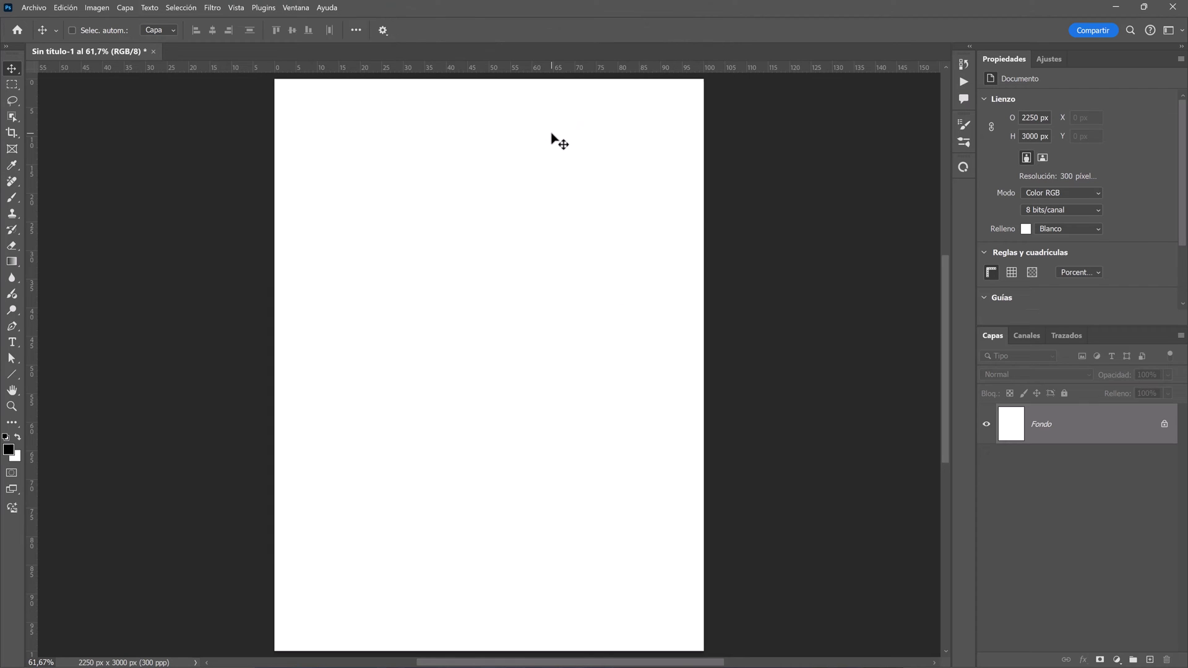
# - Place guides at 10% and 90% height and about 13% in from each side, then hide rulers
pyautogui.press('shift')
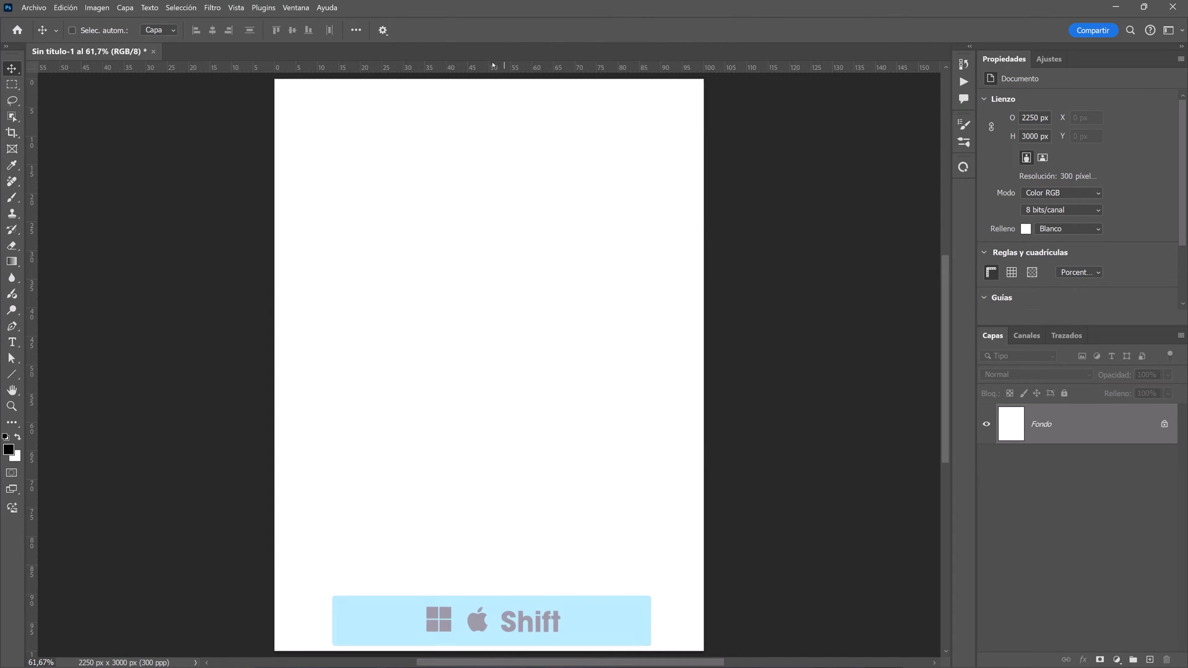
pyautogui.moveTo(495, 68); pyautogui.dragTo(498, 136)
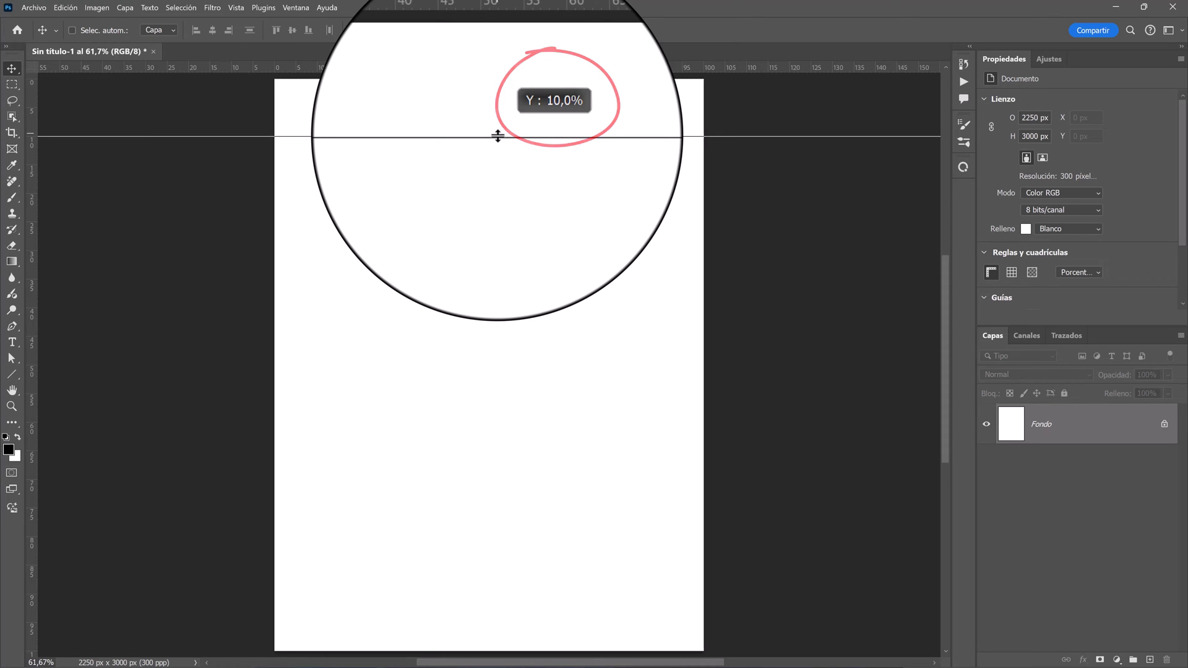
pyautogui.moveTo(498, 136); pyautogui.dragTo(498, 136)
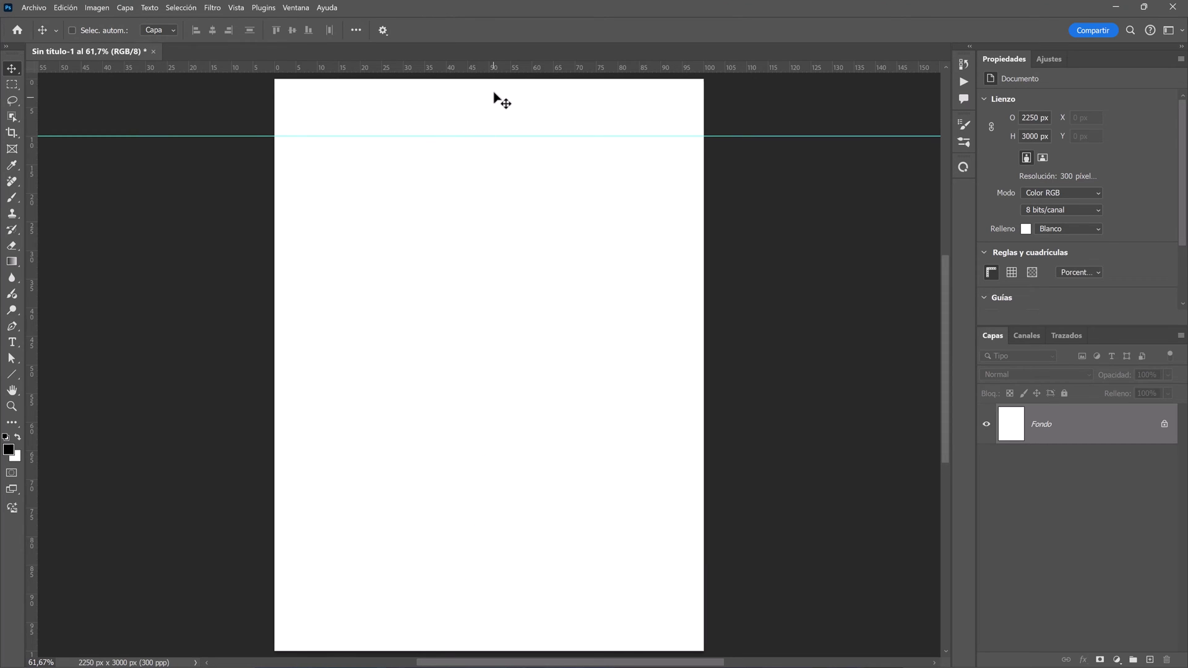
pyautogui.moveTo(495, 69); pyautogui.dragTo(475, 596)
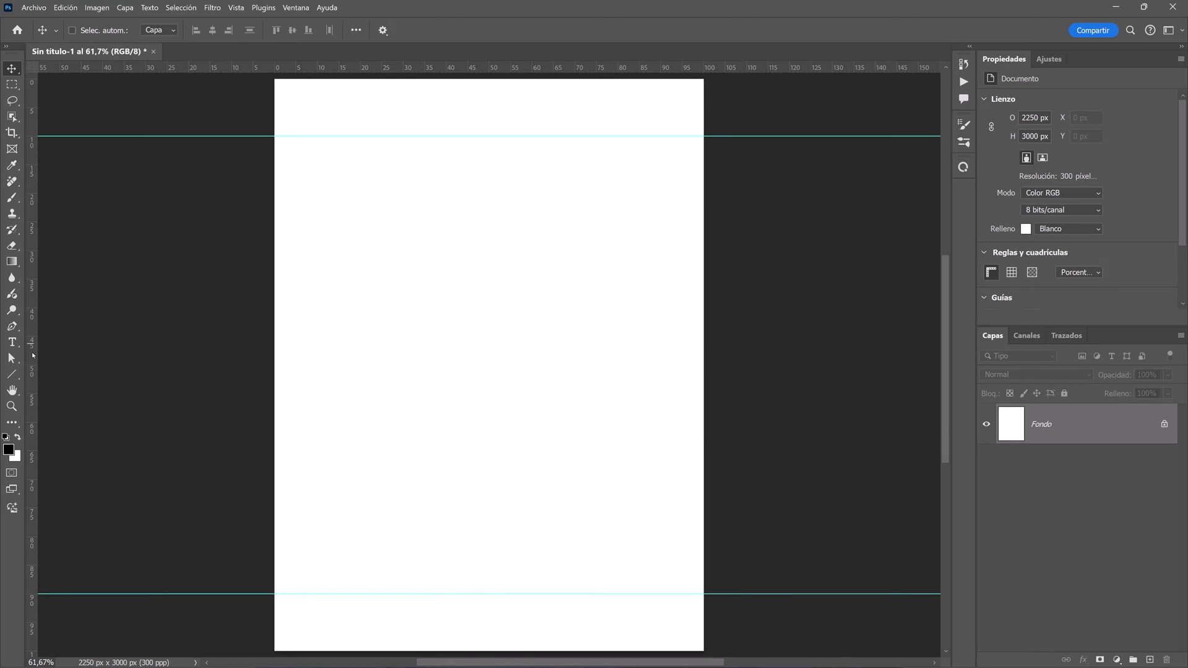
pyautogui.moveTo(32, 355); pyautogui.dragTo(329, 343)
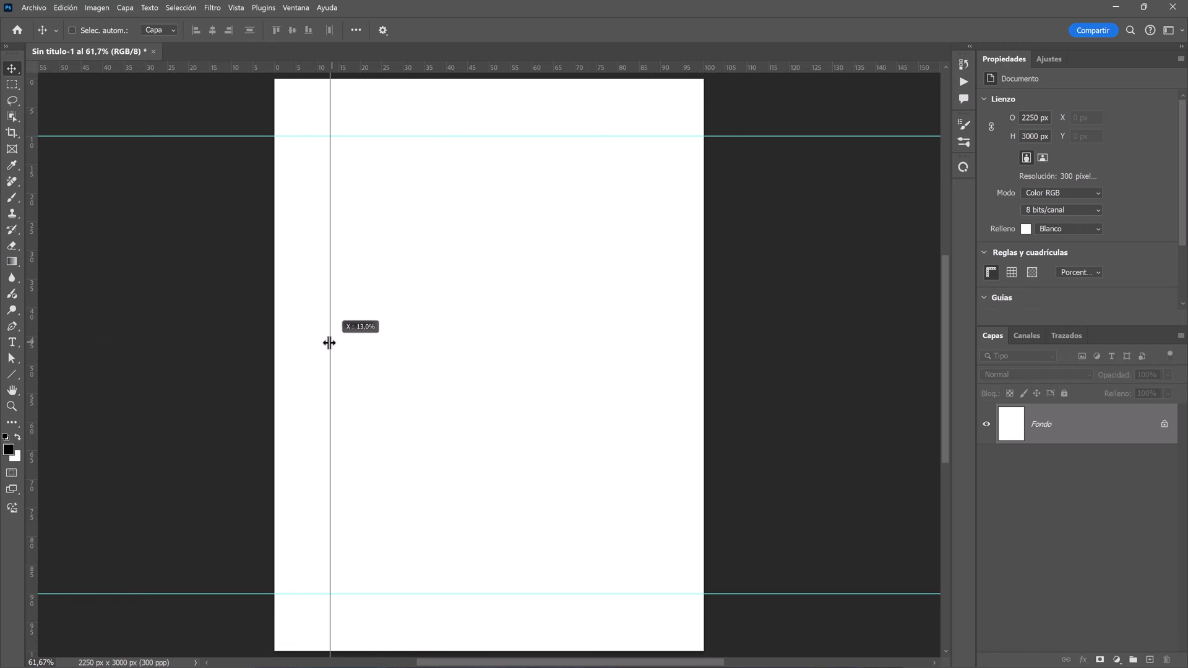
pyautogui.moveTo(329, 342); pyautogui.dragTo(329, 343)
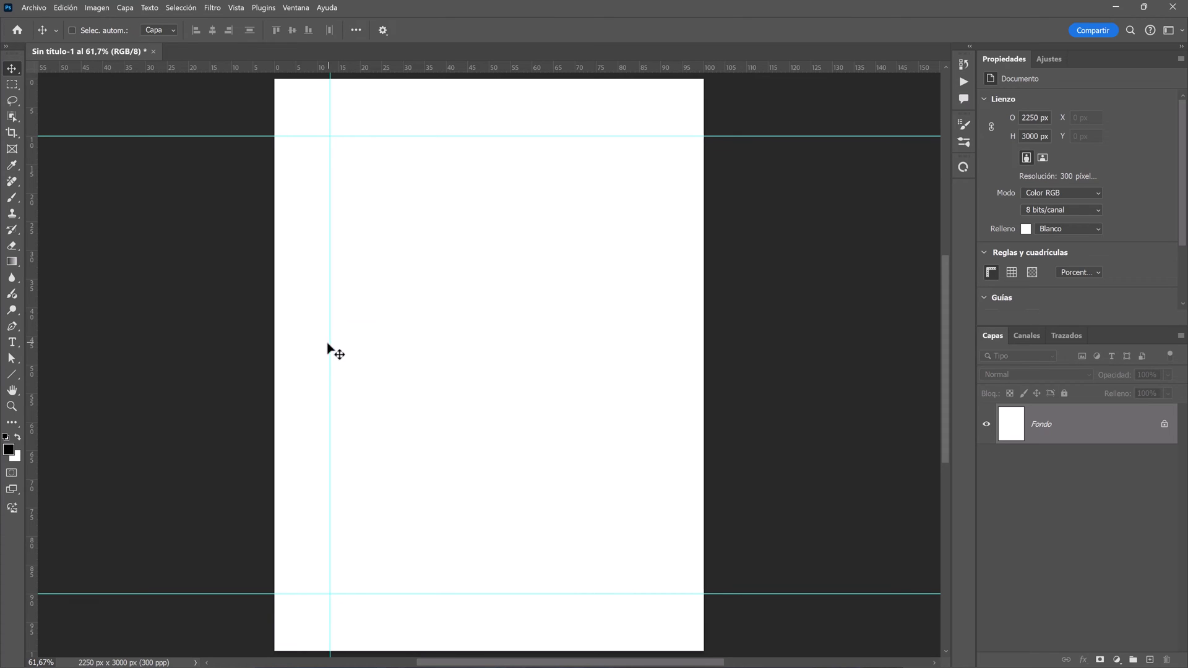
pyautogui.moveTo(34, 408)
pyautogui.mouseDown()
pyautogui.moveTo(663, 410)
pyautogui.moveTo(649, 411)
pyautogui.mouseUp()
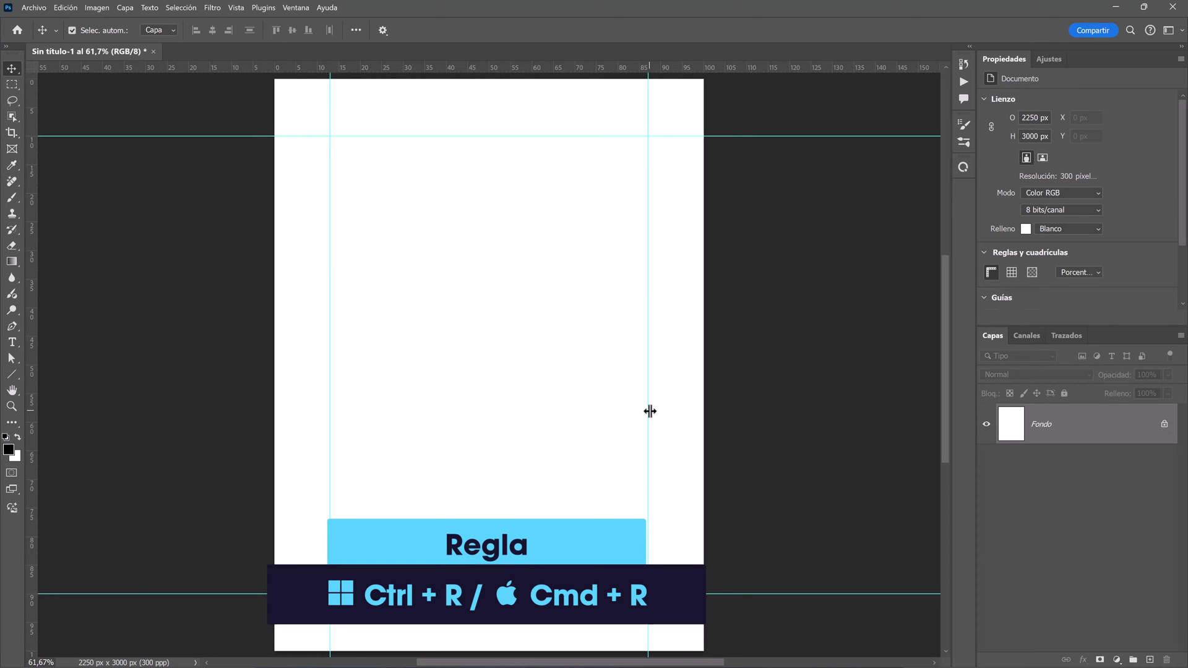
pyautogui.hotkey('ctrl', 'r')
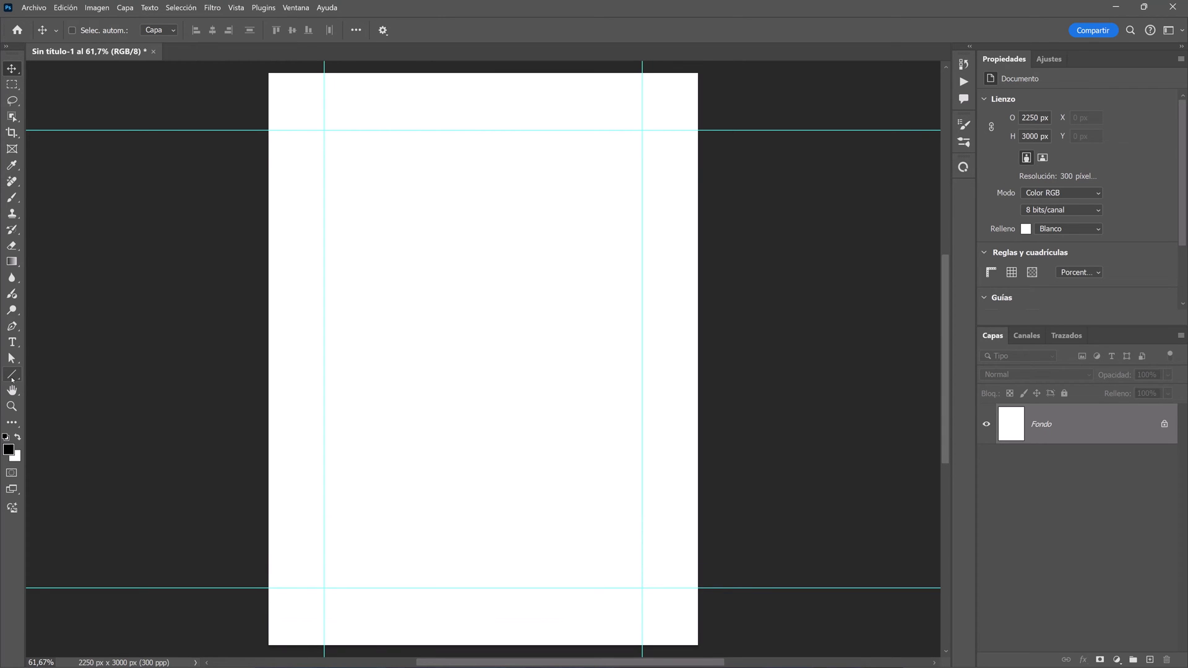
# - Draw a white, stroke-less 1666 x 2400 px rectangle spanning the four guides
pyautogui.click(14, 375)
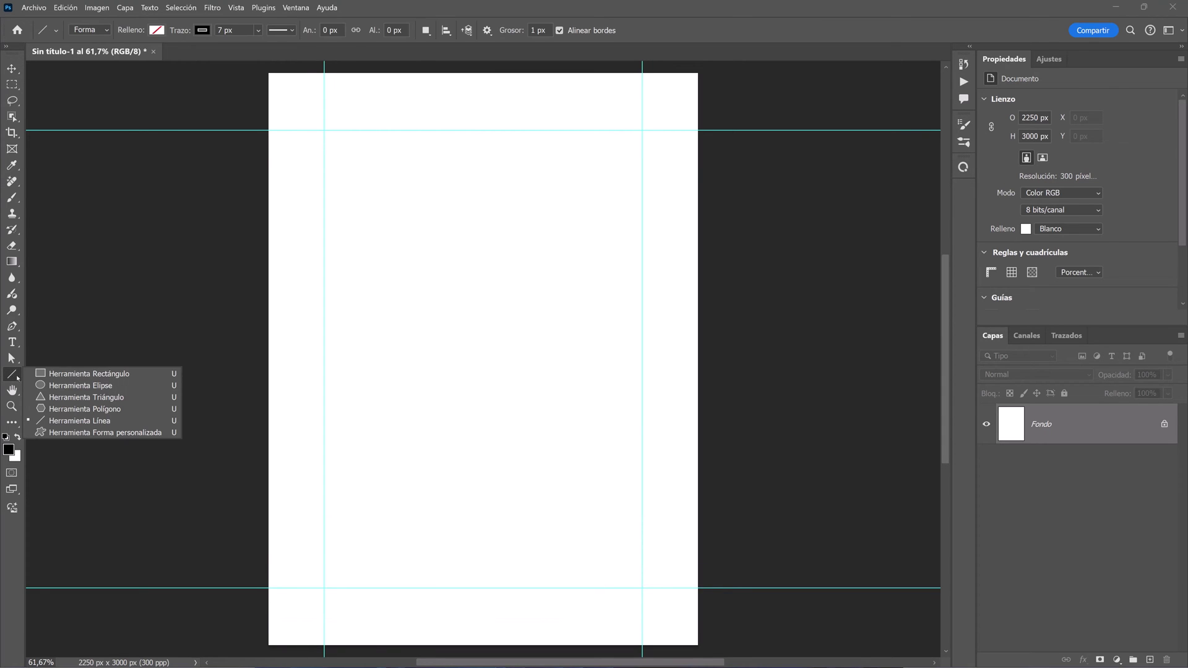
pyautogui.click(80, 375)
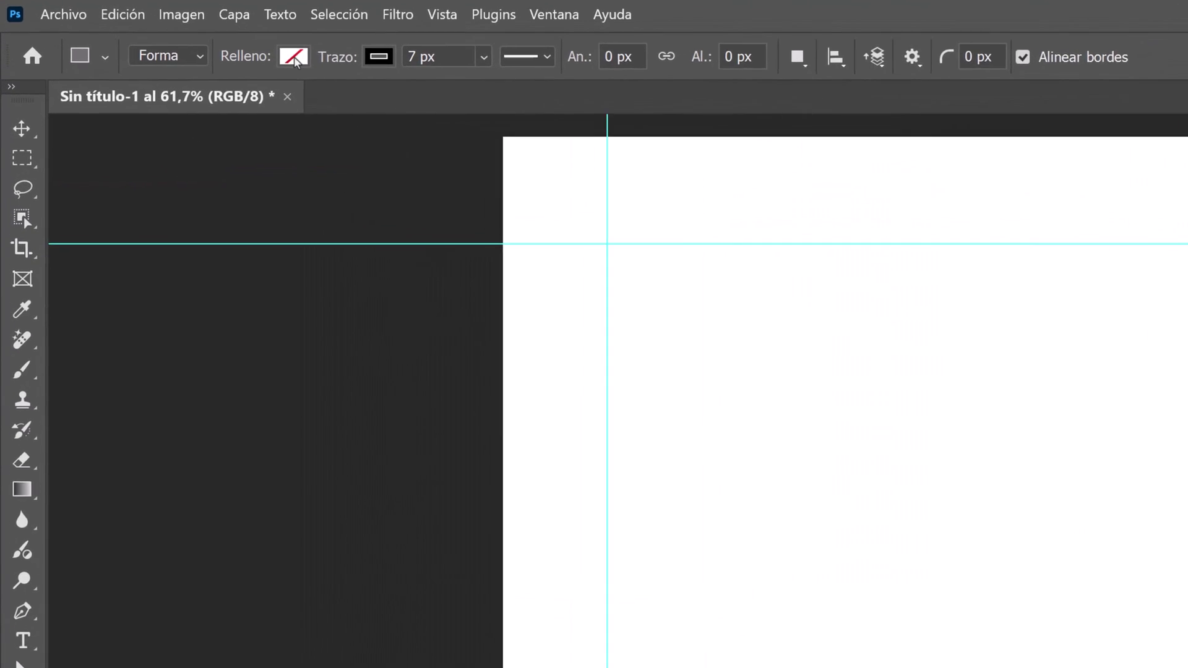
pyautogui.click(157, 30)
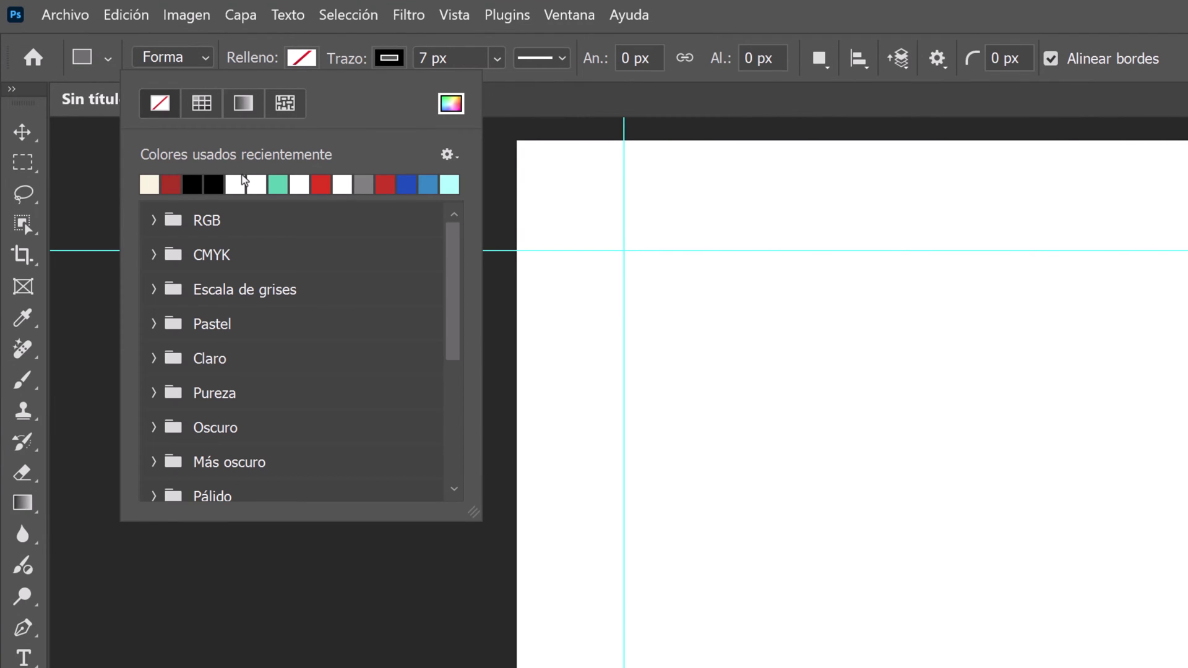
pyautogui.click(239, 181)
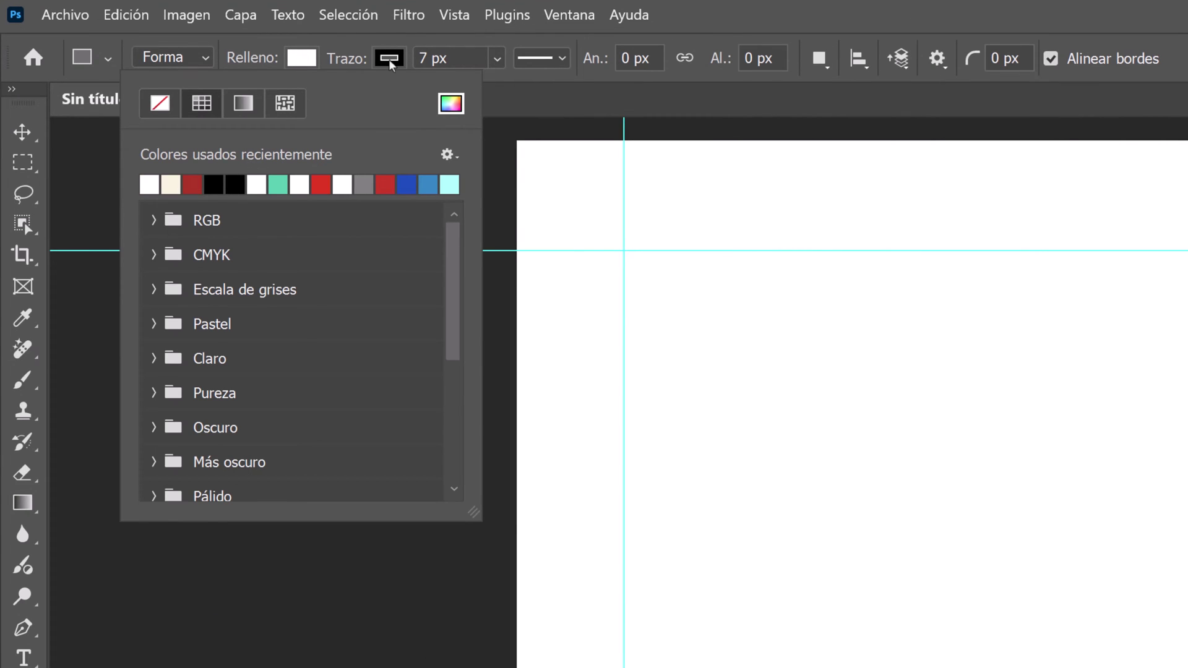
pyautogui.click(389, 58)
pyautogui.click(248, 105)
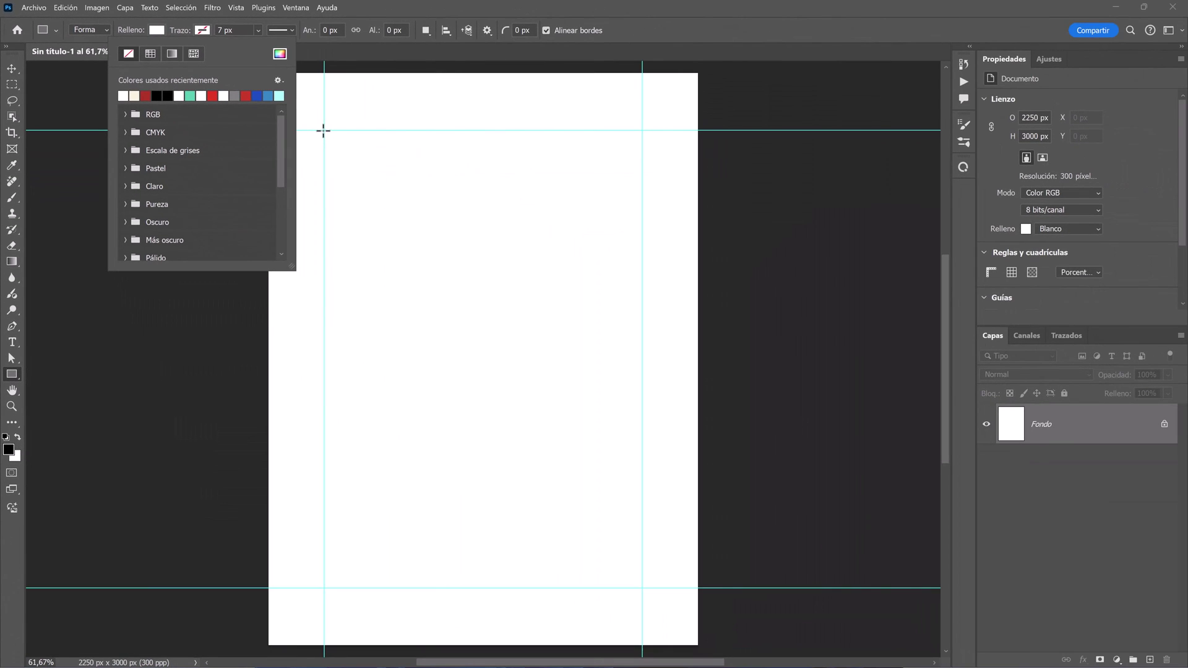
pyautogui.moveTo(323, 129)
pyautogui.mouseDown()
pyautogui.moveTo(596, 550)
pyautogui.moveTo(642, 588)
pyautogui.mouseUp()
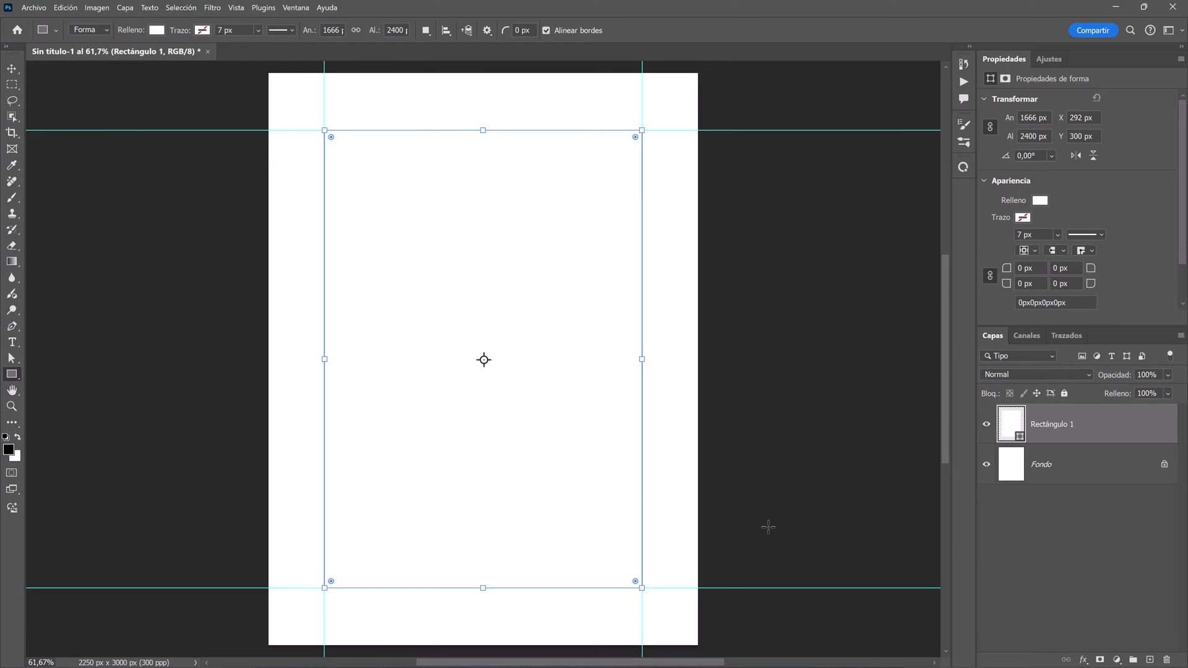
# - Rename the rectangle layer to Fondo Modelo
pyautogui.doubleClick(1048, 425)
pyautogui.write('Fondo Modelo')
pyautogui.press('Return')
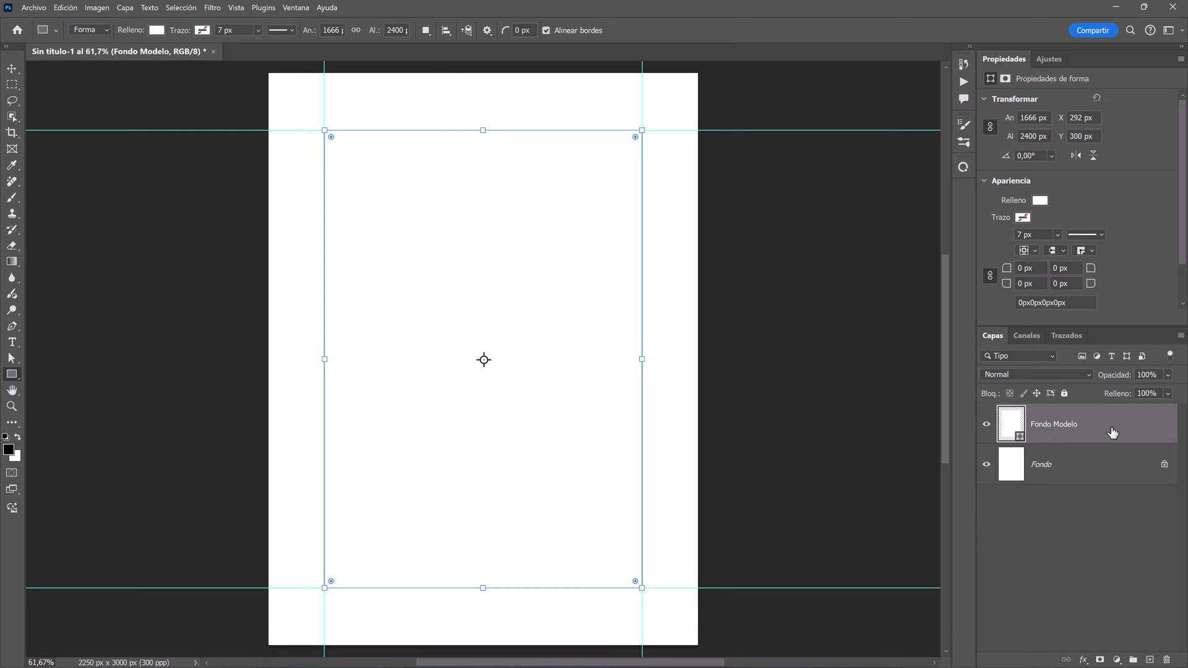
# - Duplicate Fondo Modelo and rename the copy Trazado
pyautogui.press('v')
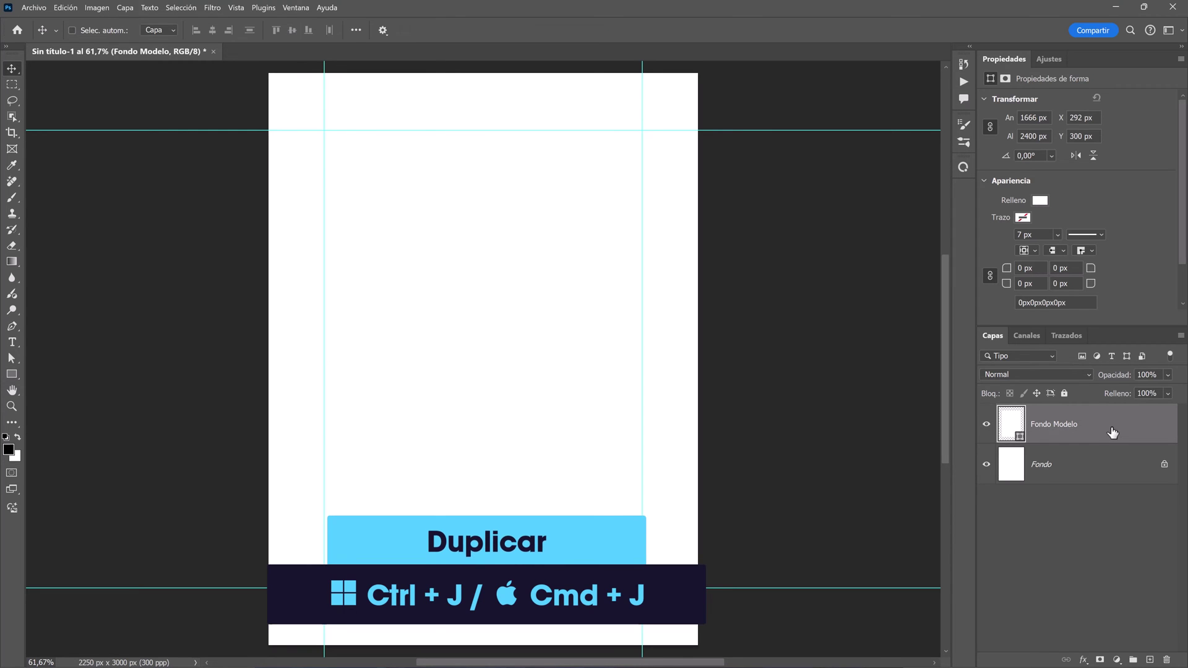
pyautogui.hotkey('ctrl', 'j')
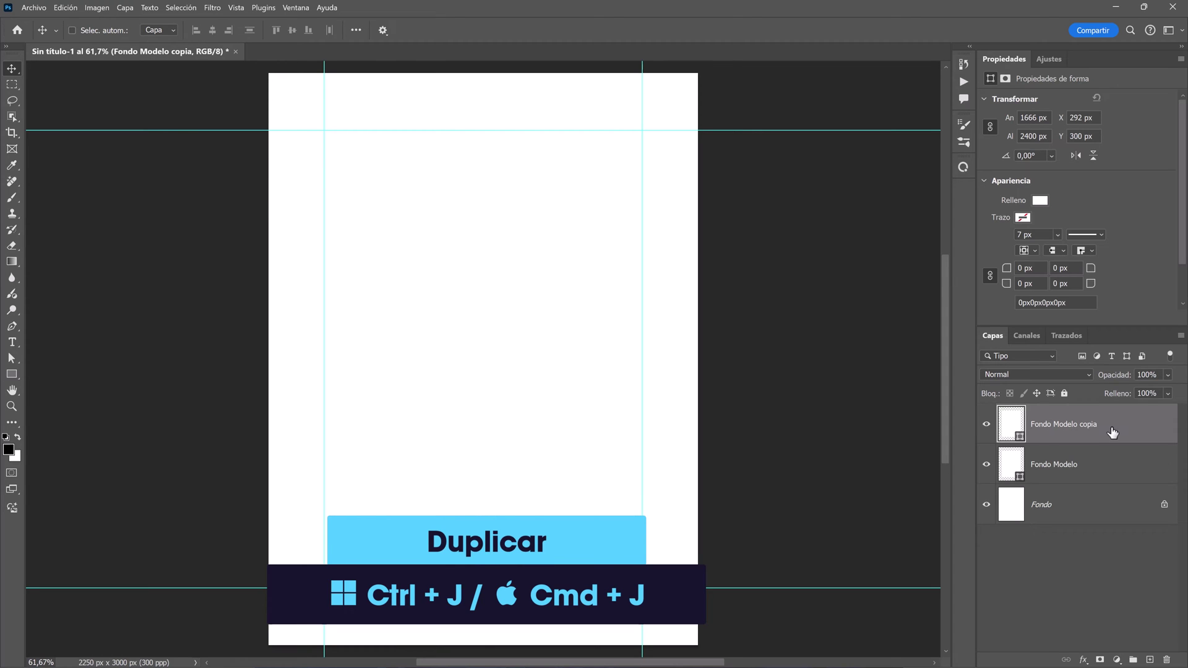
pyautogui.doubleClick(1072, 425)
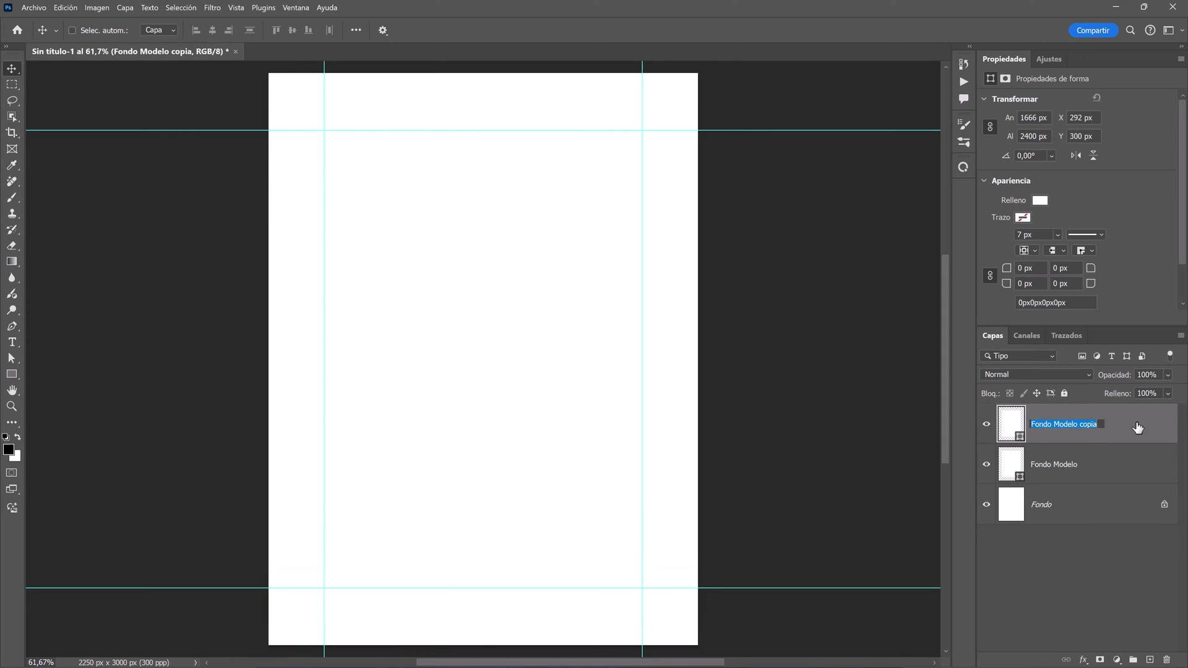
pyautogui.write('Trazado')
pyautogui.press('Return')
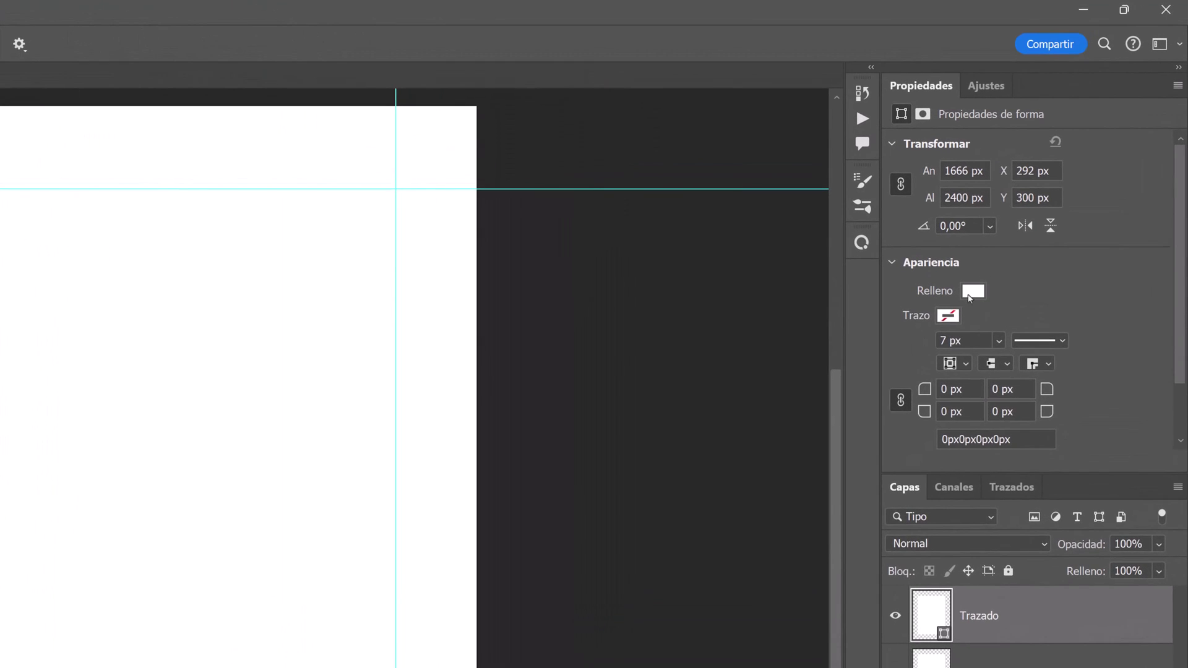
# - Give the Trazado rectangle no fill and a 15 px black stroke
pyautogui.click(970, 296)
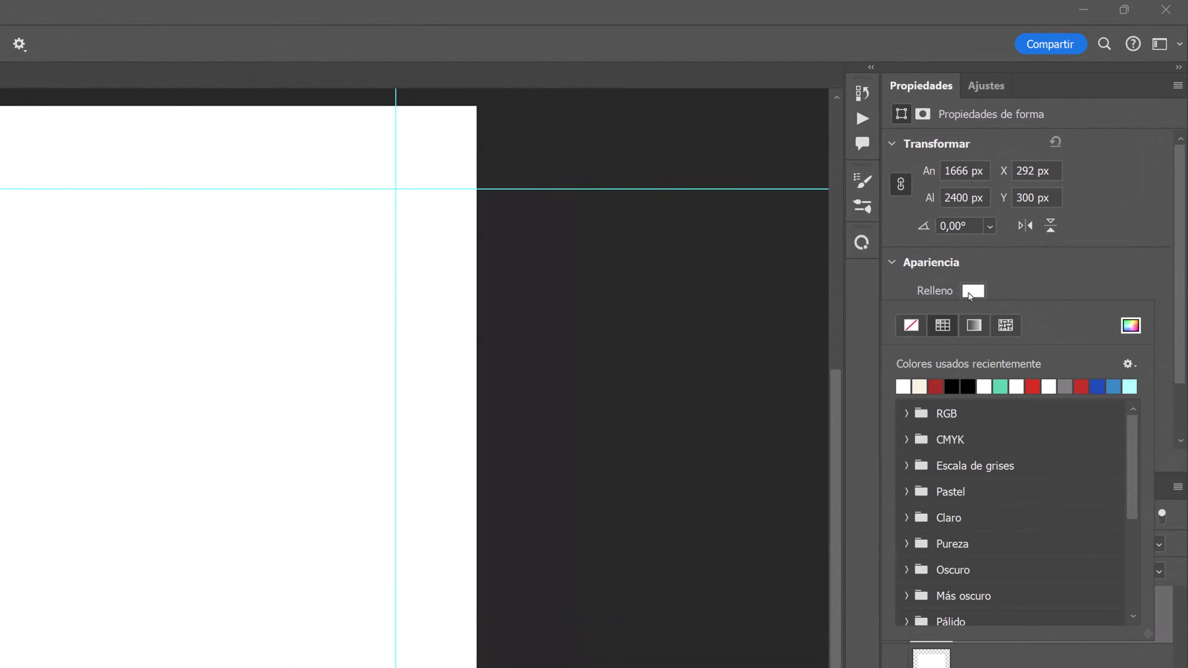
pyautogui.click(913, 325)
pyautogui.click(1025, 295)
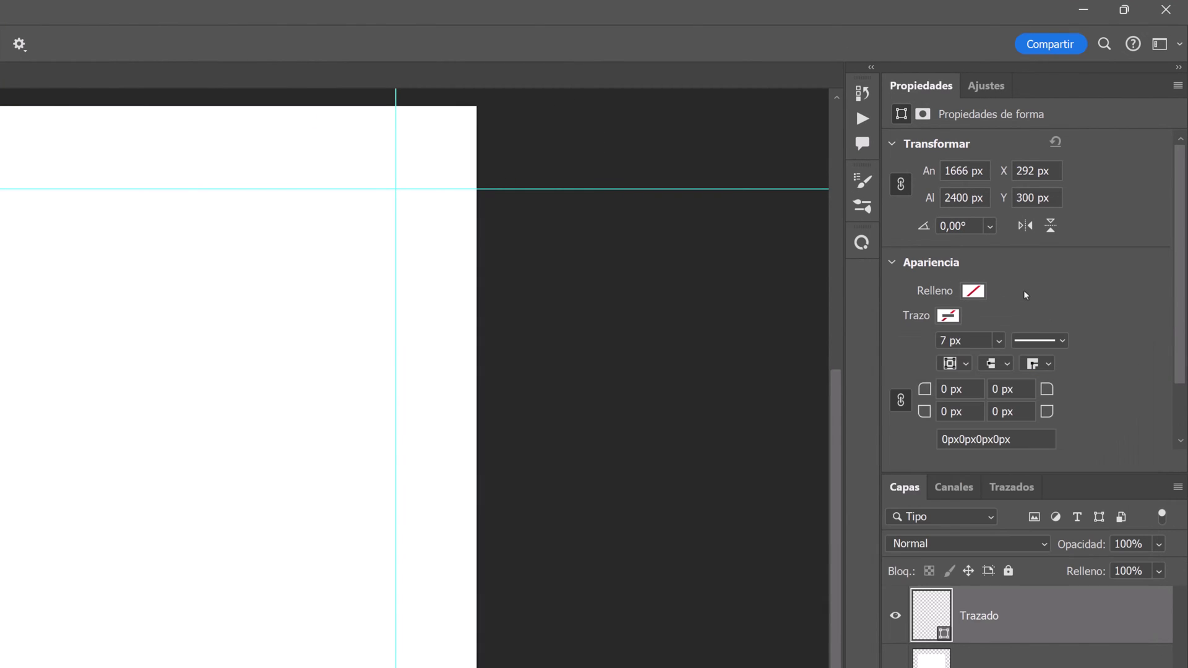
pyautogui.click(942, 321)
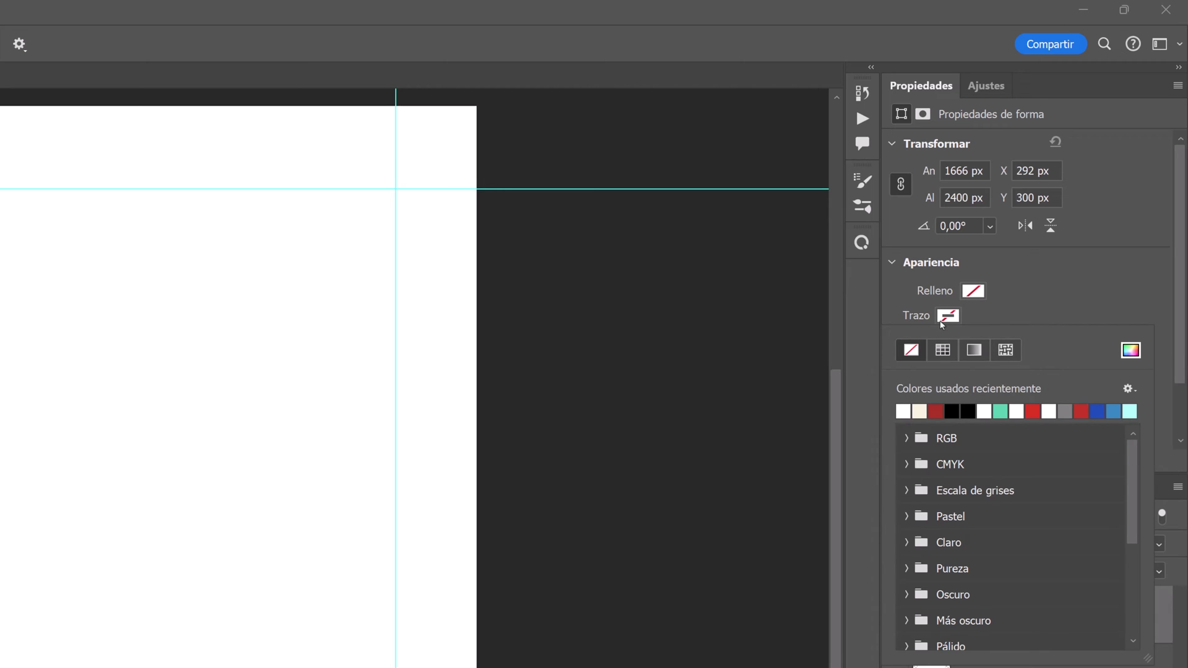
pyautogui.click(953, 410)
pyautogui.click(979, 323)
pyautogui.moveTo(983, 344); pyautogui.dragTo(936, 341)
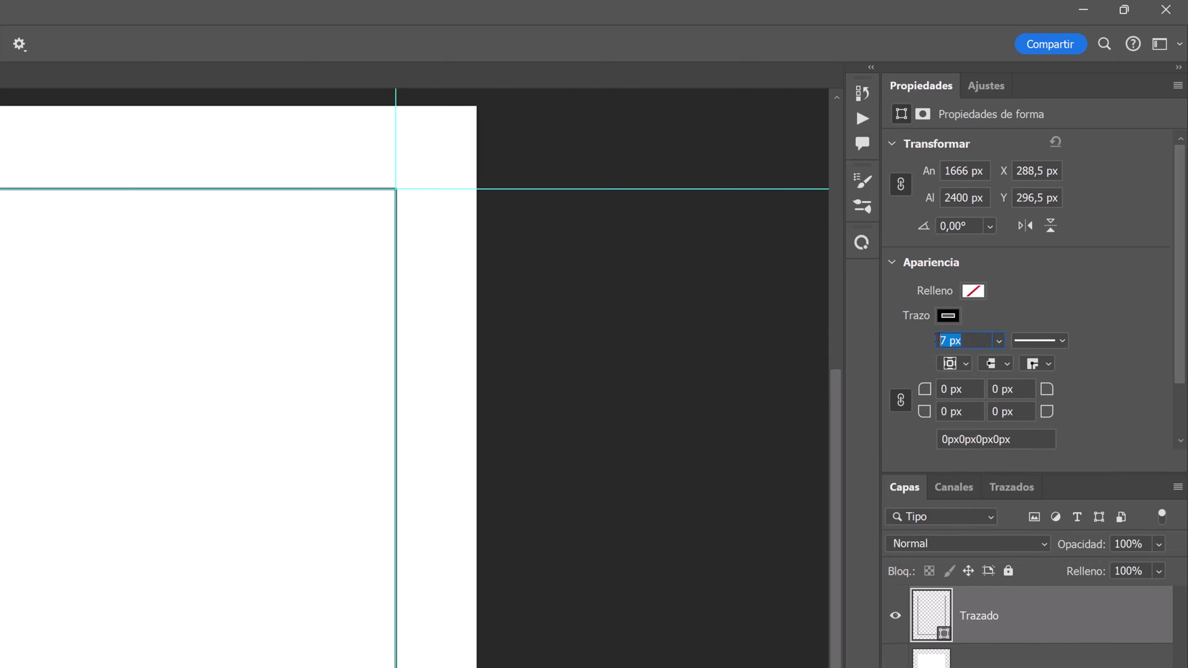
pyautogui.write('15')
pyautogui.press('Return')
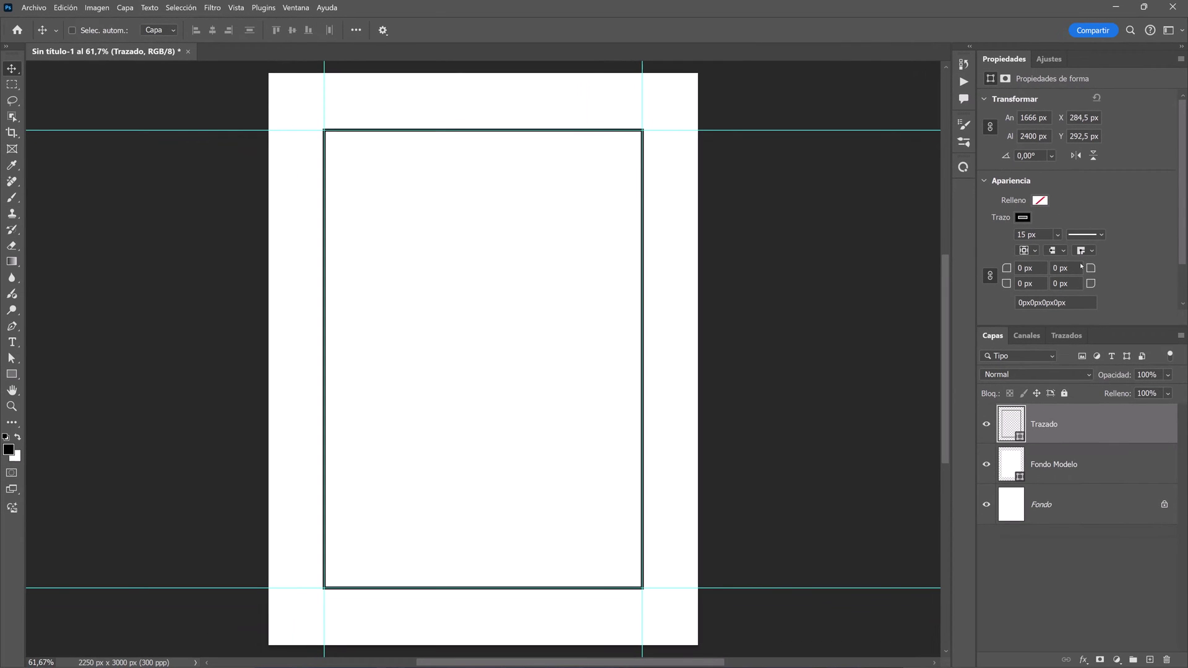
# - Lock the Trazado layer and reselect the Fondo Modelo layer
pyautogui.click(1065, 393)
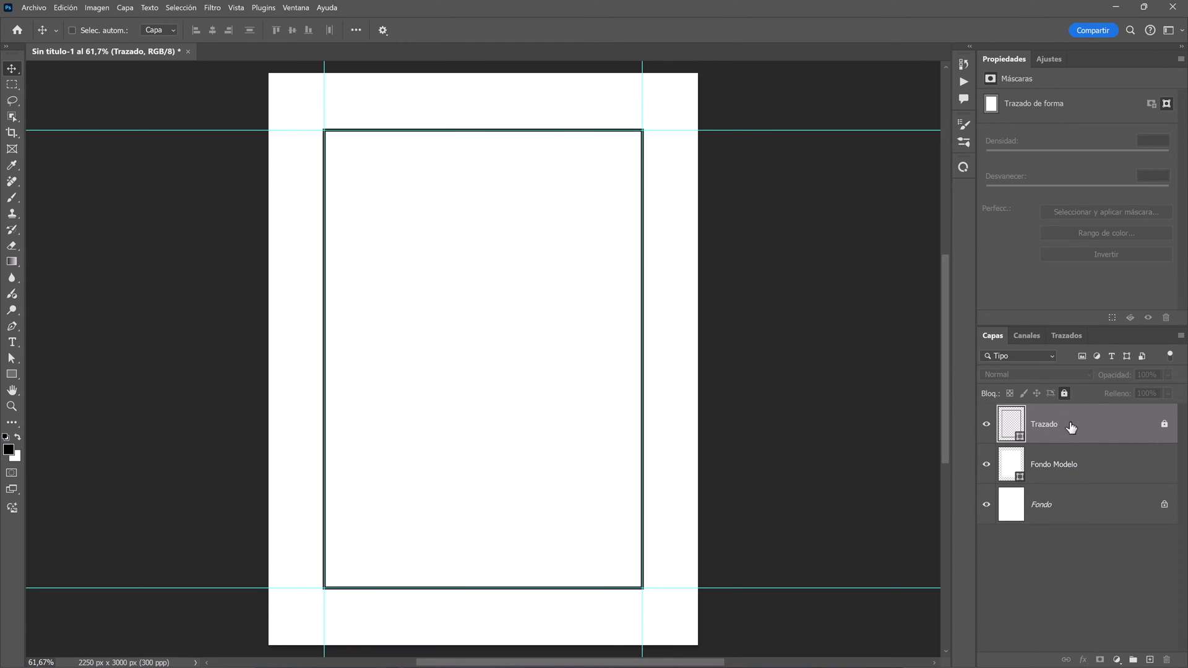
pyautogui.click(1080, 466)
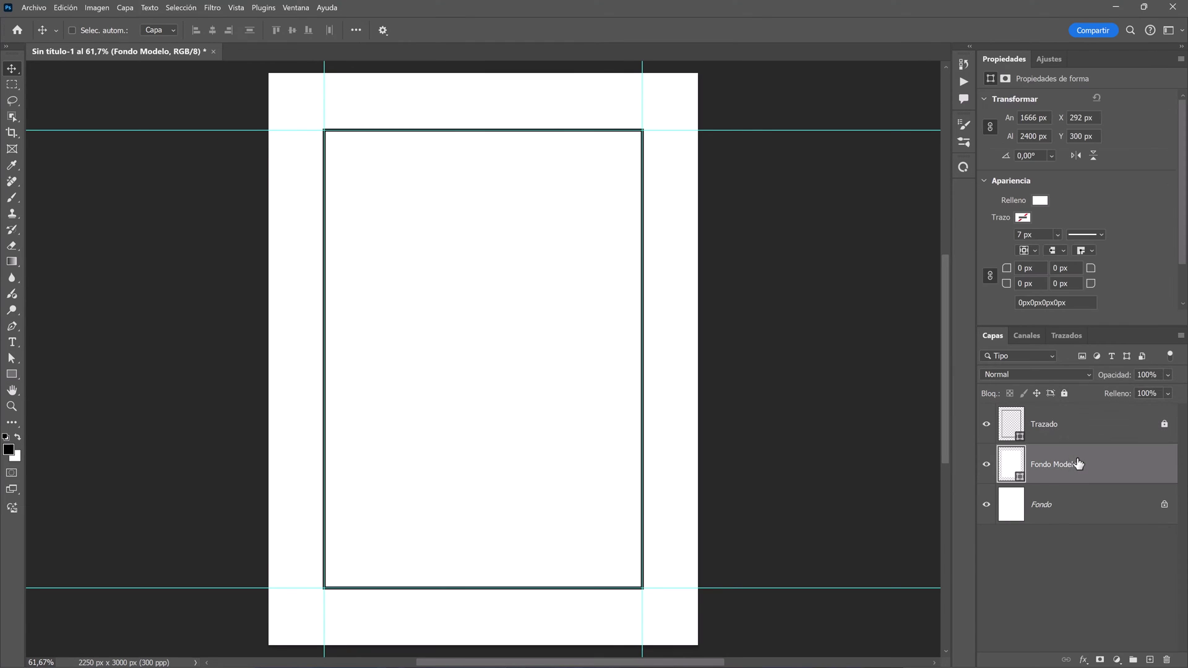
pyautogui.click(36, 9)
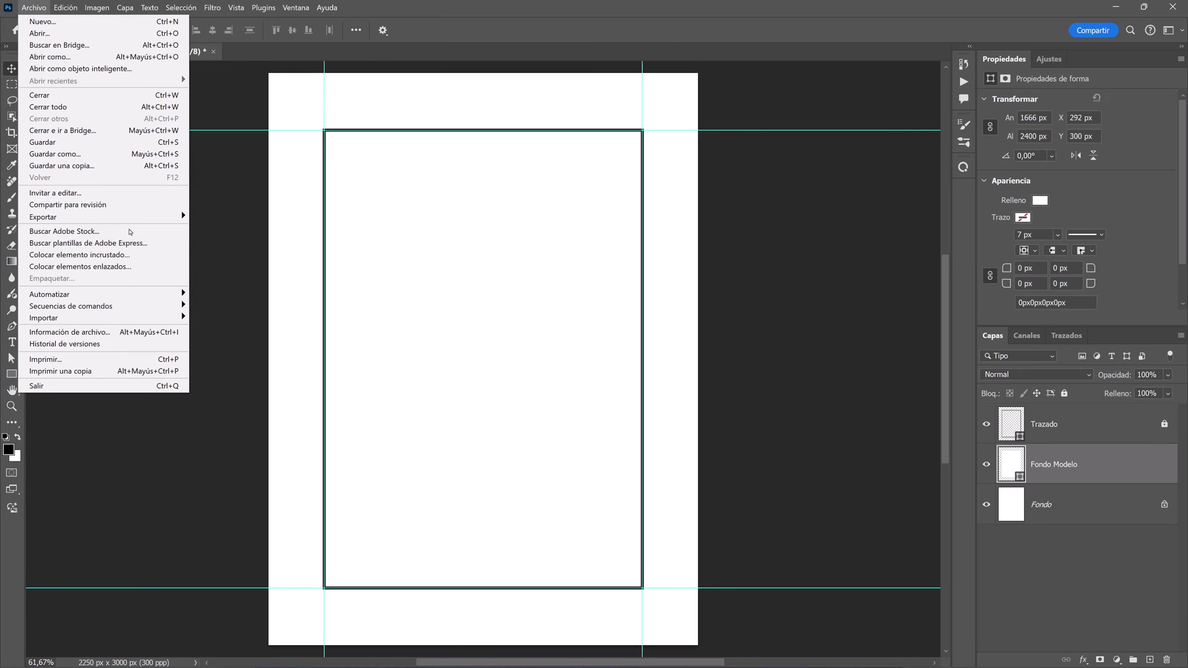
# - Place pngwing.com (4).png as an embedded image in the poster
pyautogui.click(135, 259)
pyautogui.click(113, 111)
pyautogui.click(639, 433)
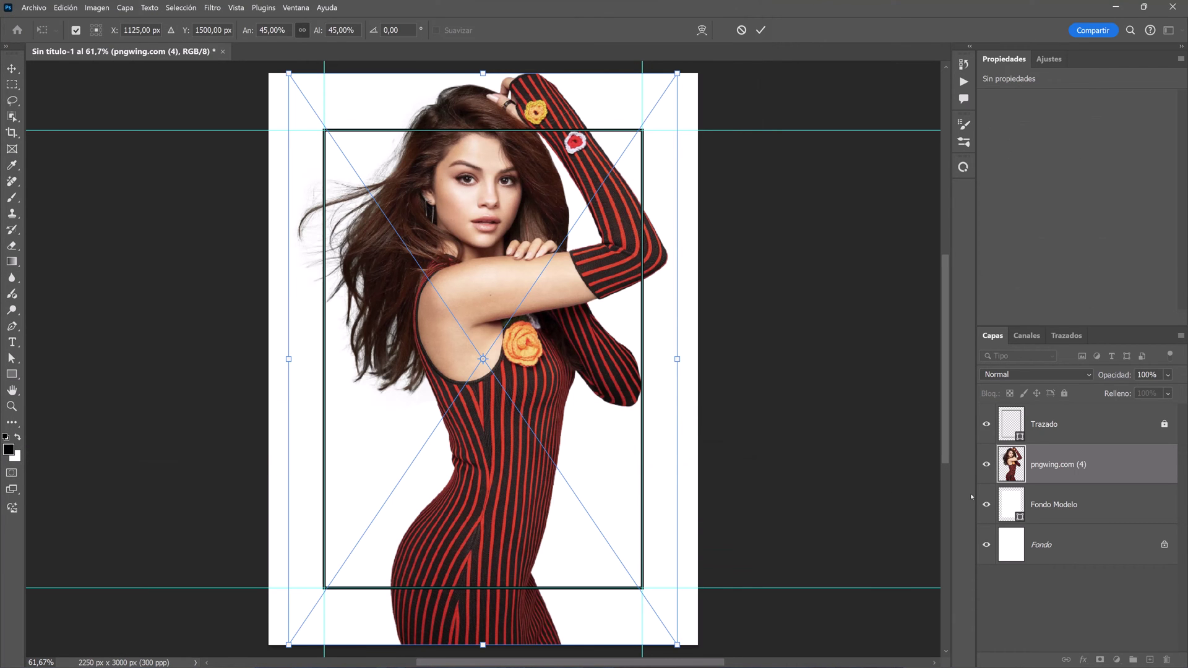
pyautogui.press('Return')
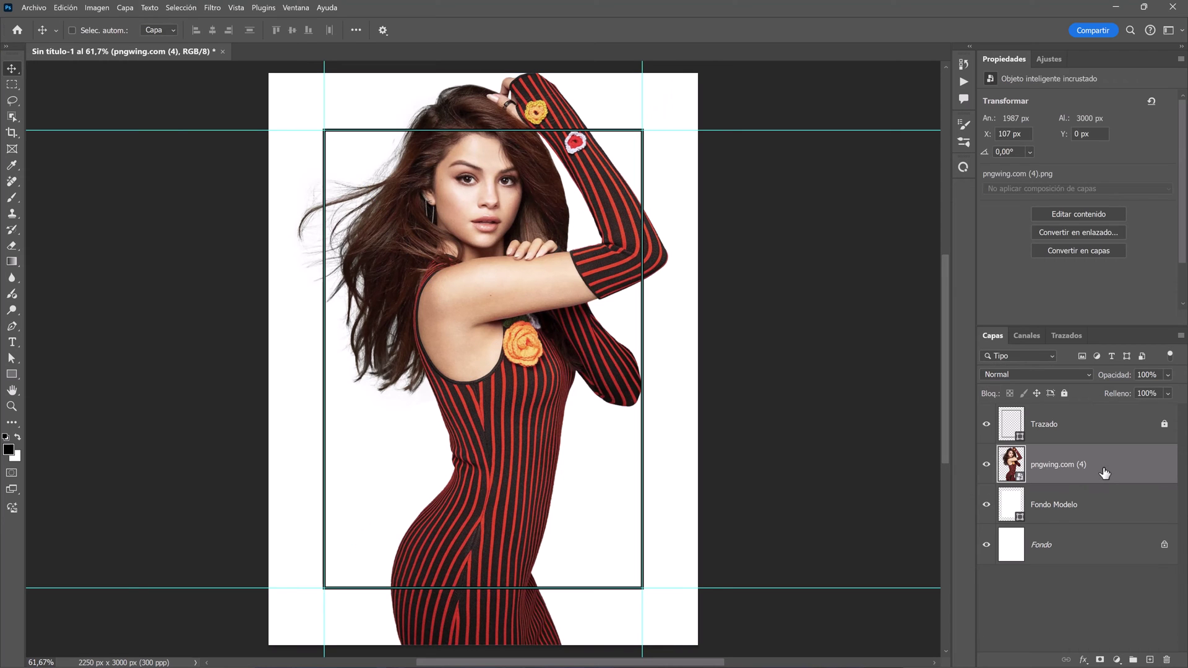
# - Clip the photo to Fondo Modelo, then scale and centre it inside the frame
pyautogui.rightClick(1104, 473)
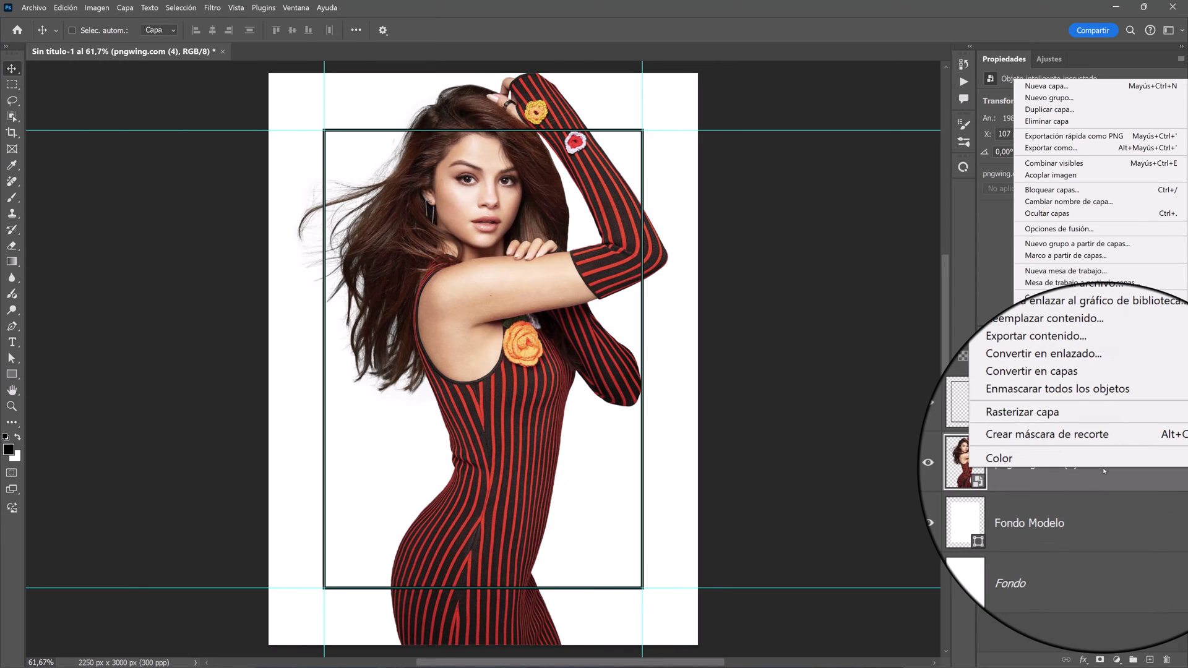
pyautogui.click(1104, 451)
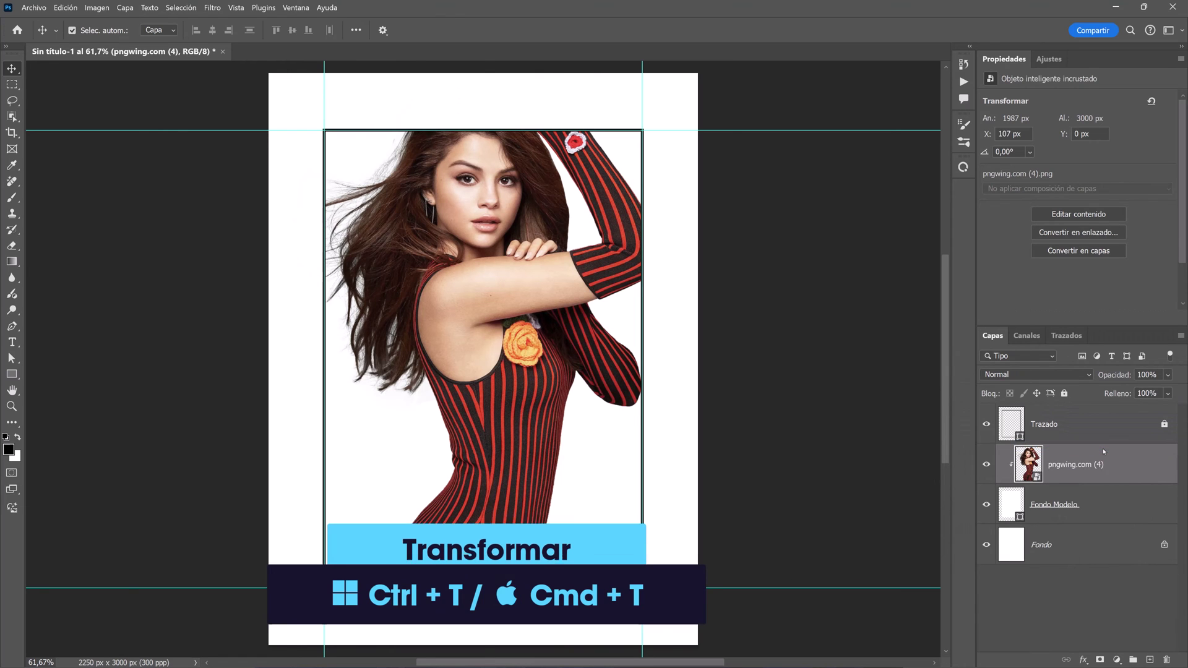
pyautogui.hotkey('ctrl', 't')
pyautogui.moveTo(678, 74); pyautogui.dragTo(643, 141)
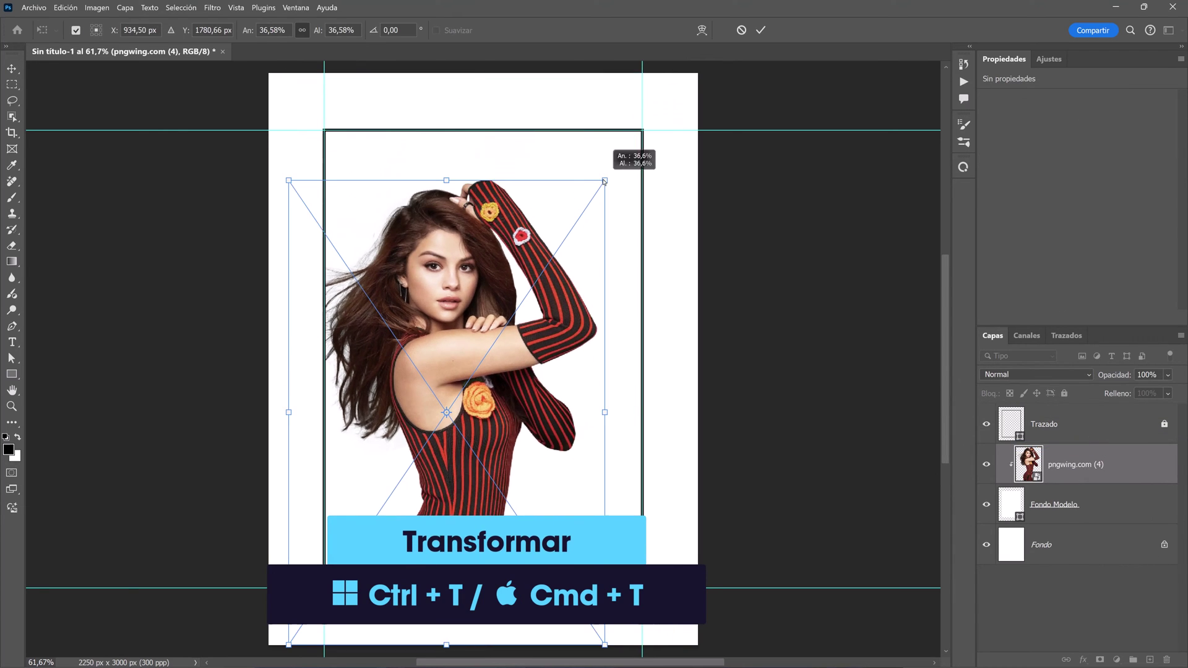
pyautogui.moveTo(487, 613); pyautogui.dragTo(485, 625)
pyautogui.moveTo(549, 491); pyautogui.dragTo(551, 487)
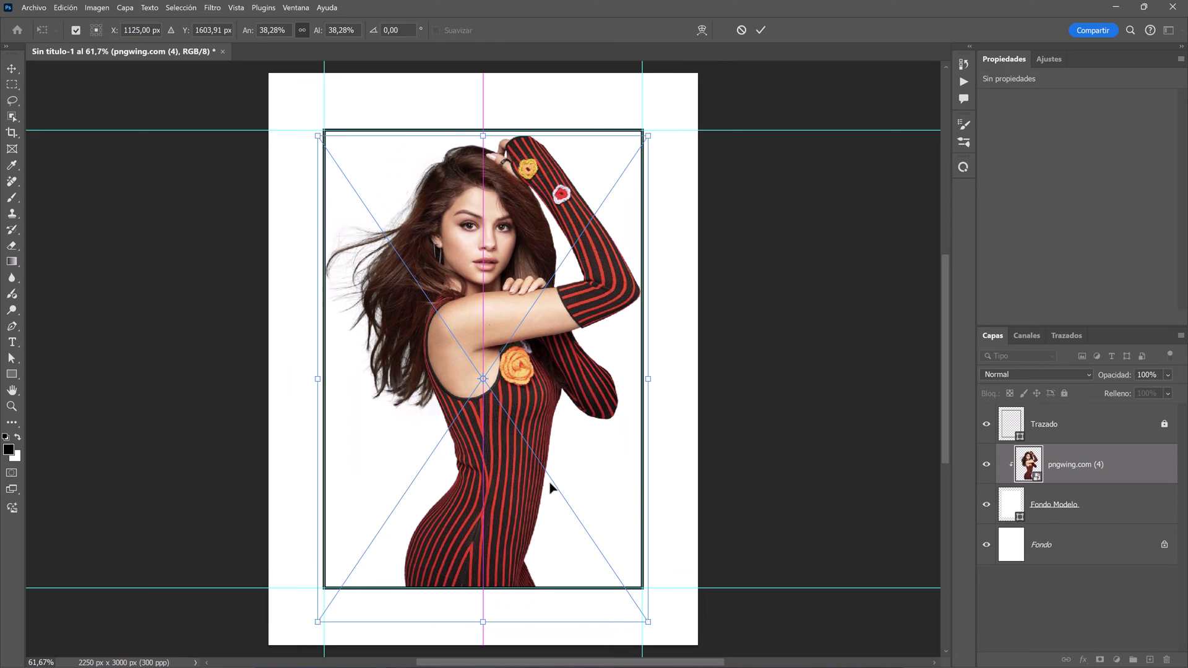
pyautogui.press('Return')
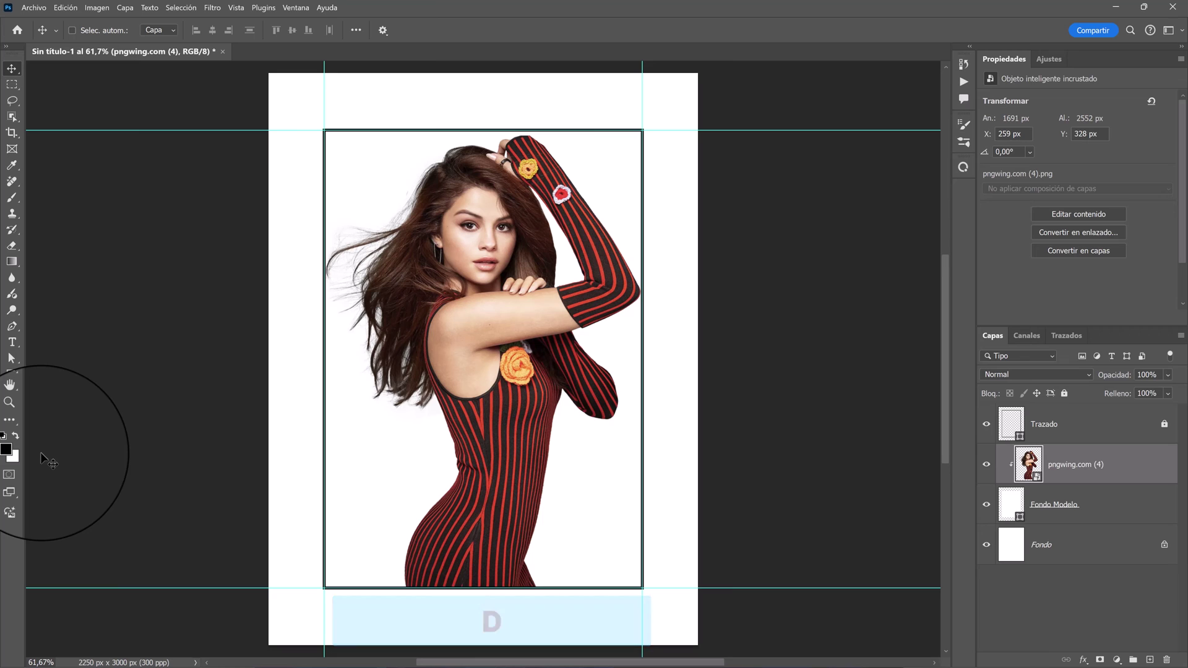
# - Apply Modelo de semitono (Tamaño 3, Contraste 30) in Galería de filtros and stack a second copy
pyautogui.click(212, 8)
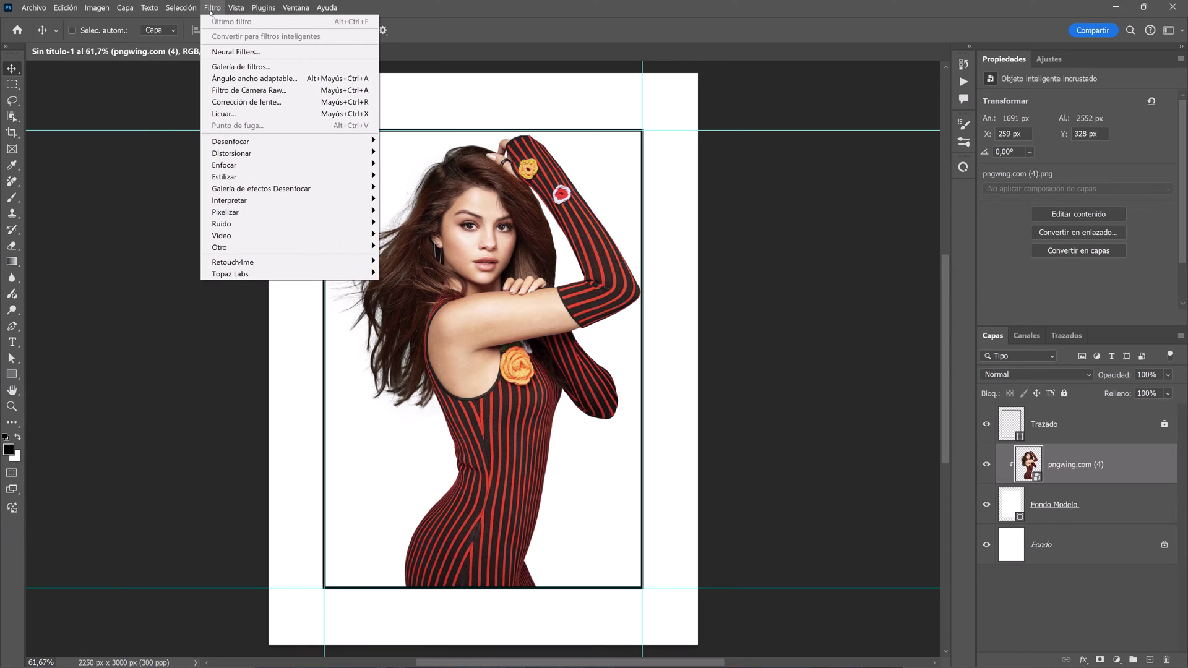
pyautogui.click(272, 67)
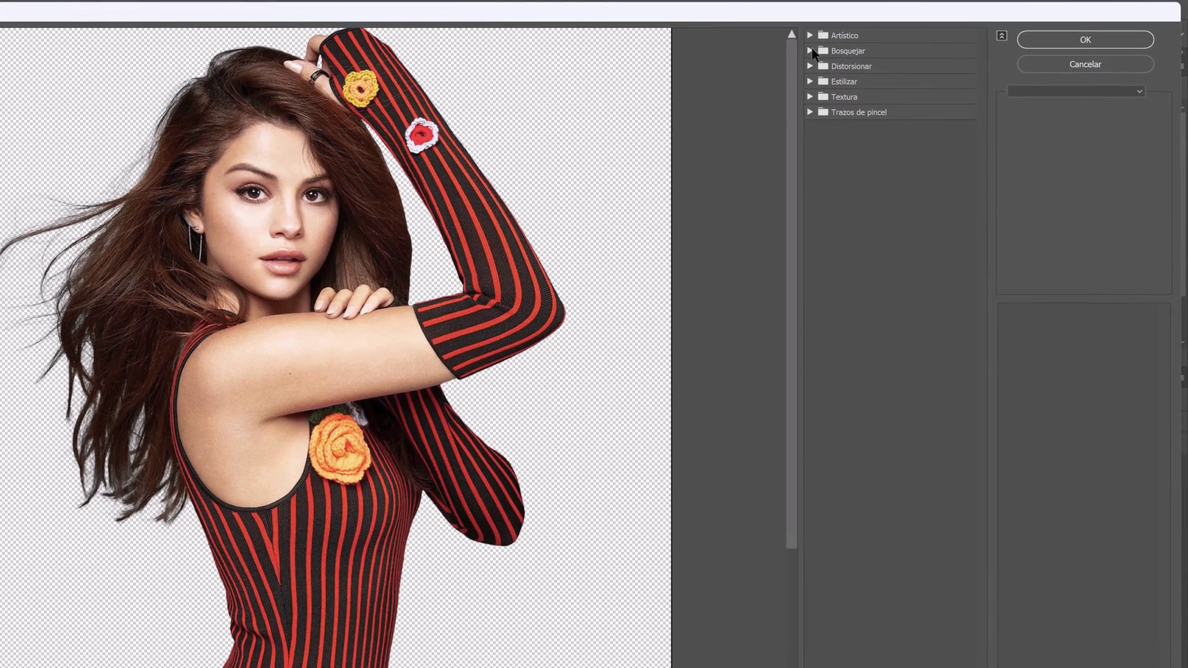
pyautogui.click(810, 51)
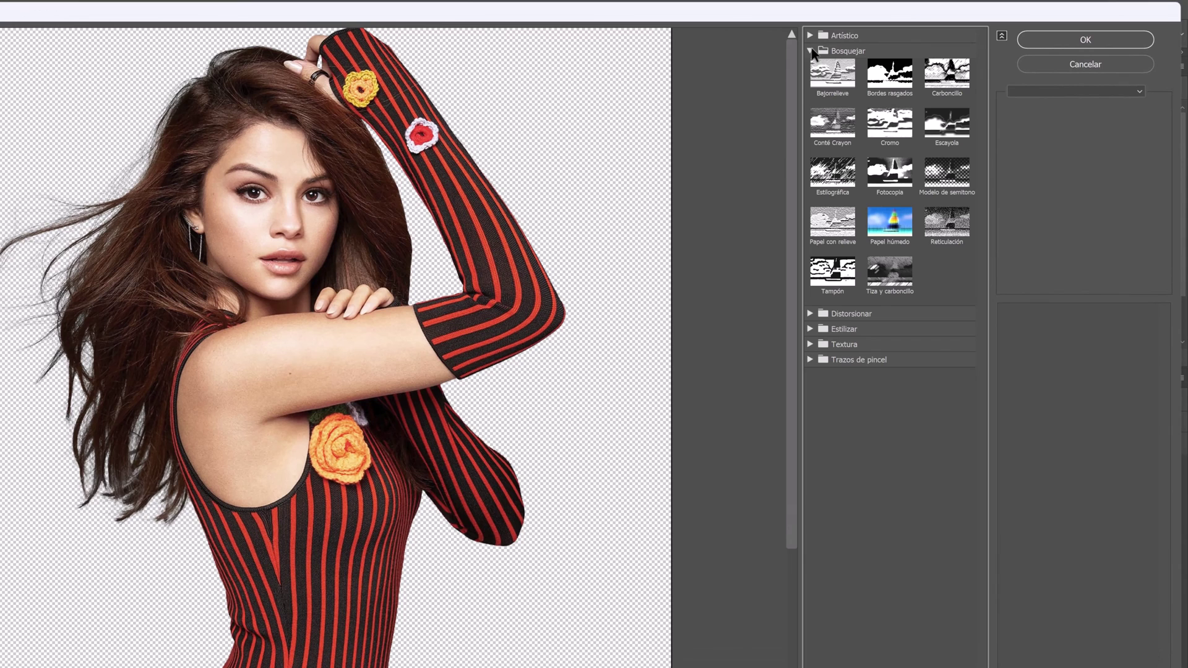
pyautogui.click(945, 189)
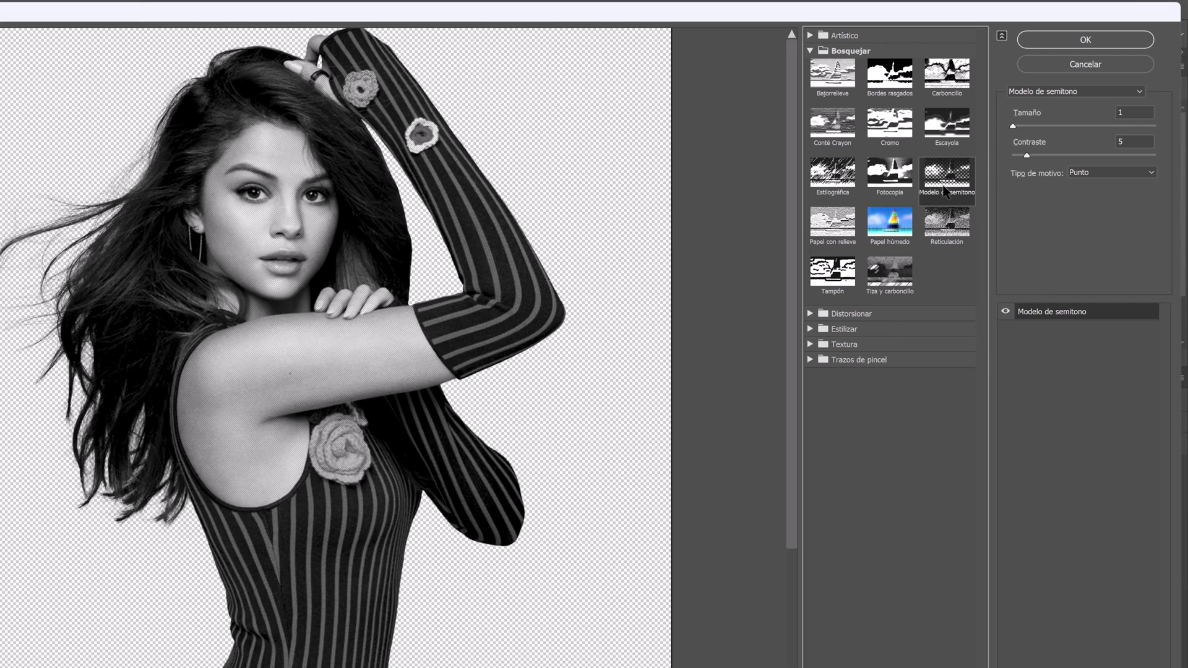
pyautogui.moveTo(1014, 128); pyautogui.dragTo(1096, 156)
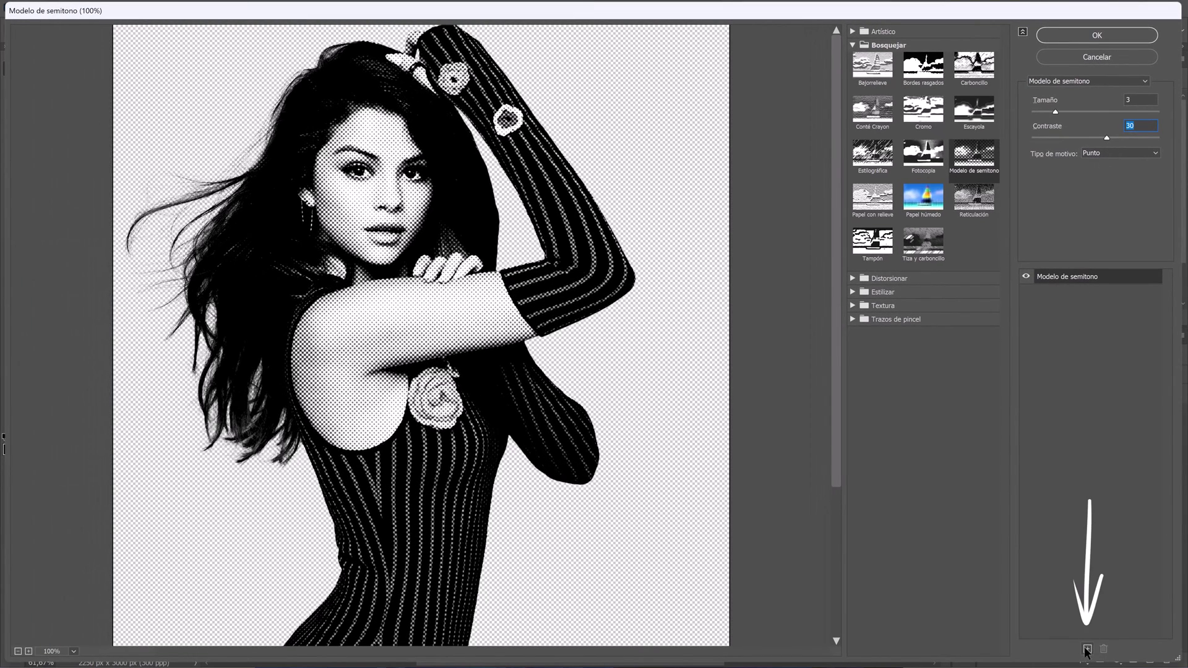
pyautogui.click(1087, 649)
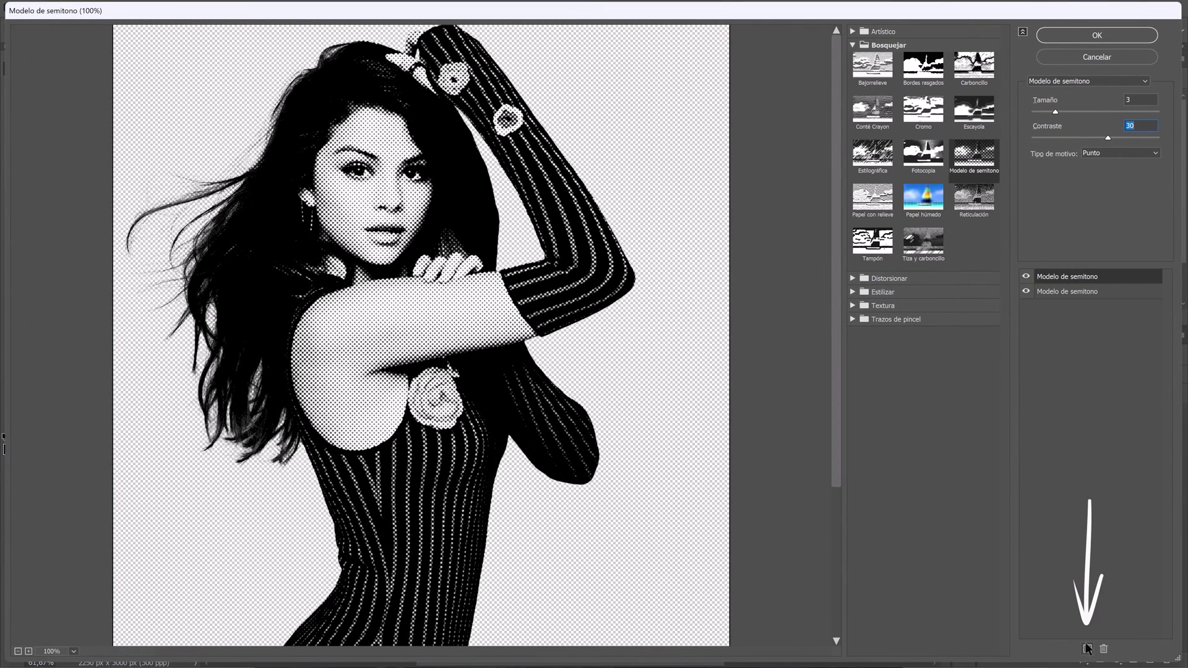
# - Add Película granulada with a tuned highlight area and reduced grain, then apply the filters
pyautogui.click(853, 45)
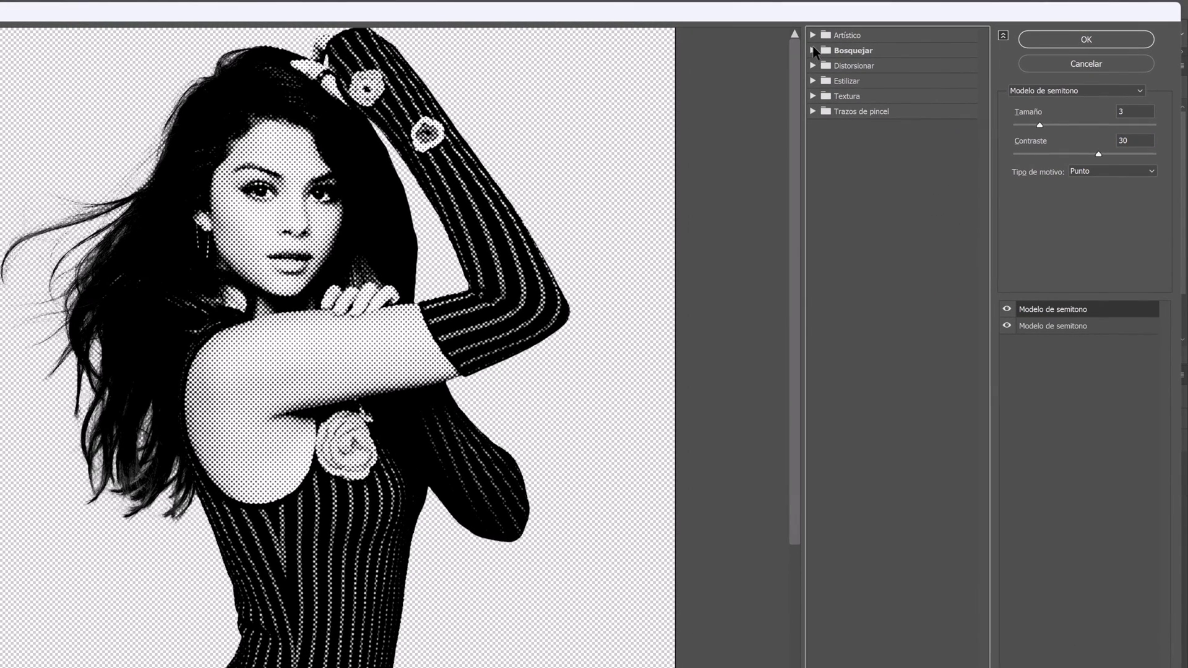
pyautogui.click(814, 36)
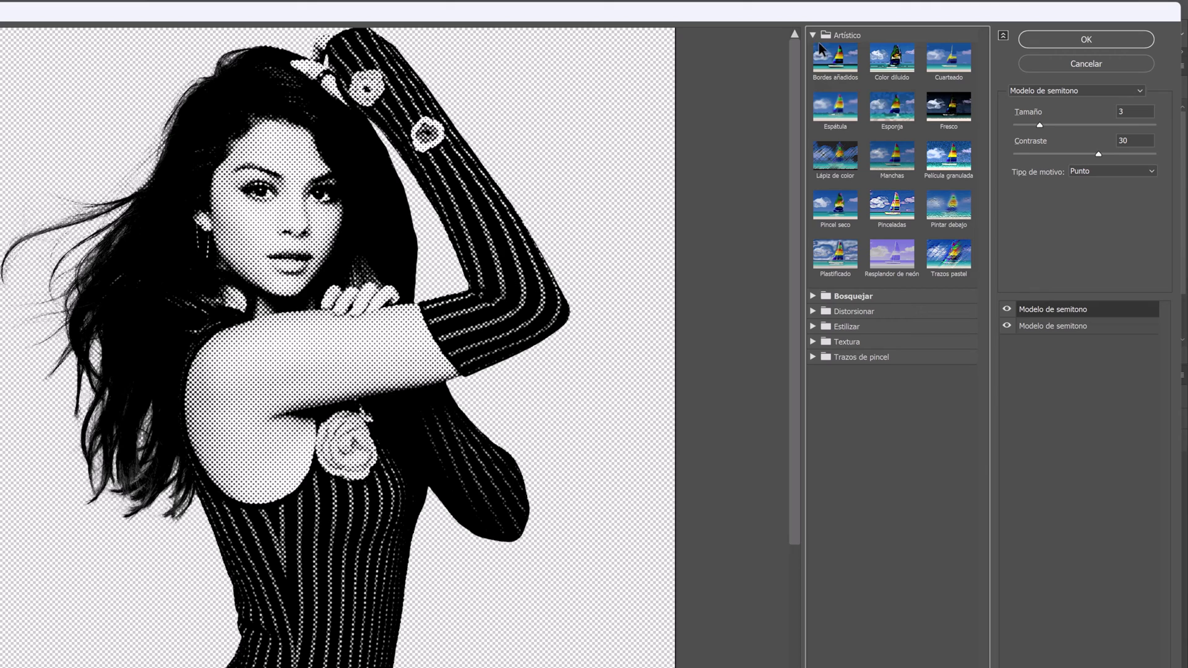
pyautogui.click(943, 160)
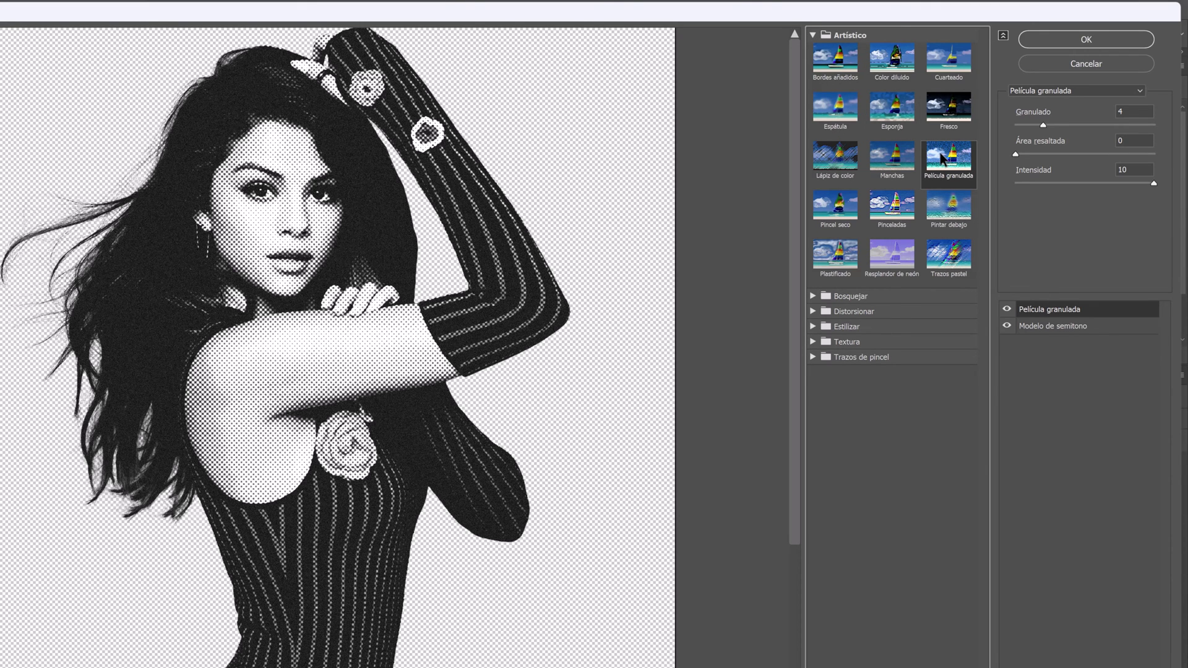
pyautogui.moveTo(1016, 154); pyautogui.dragTo(1065, 155)
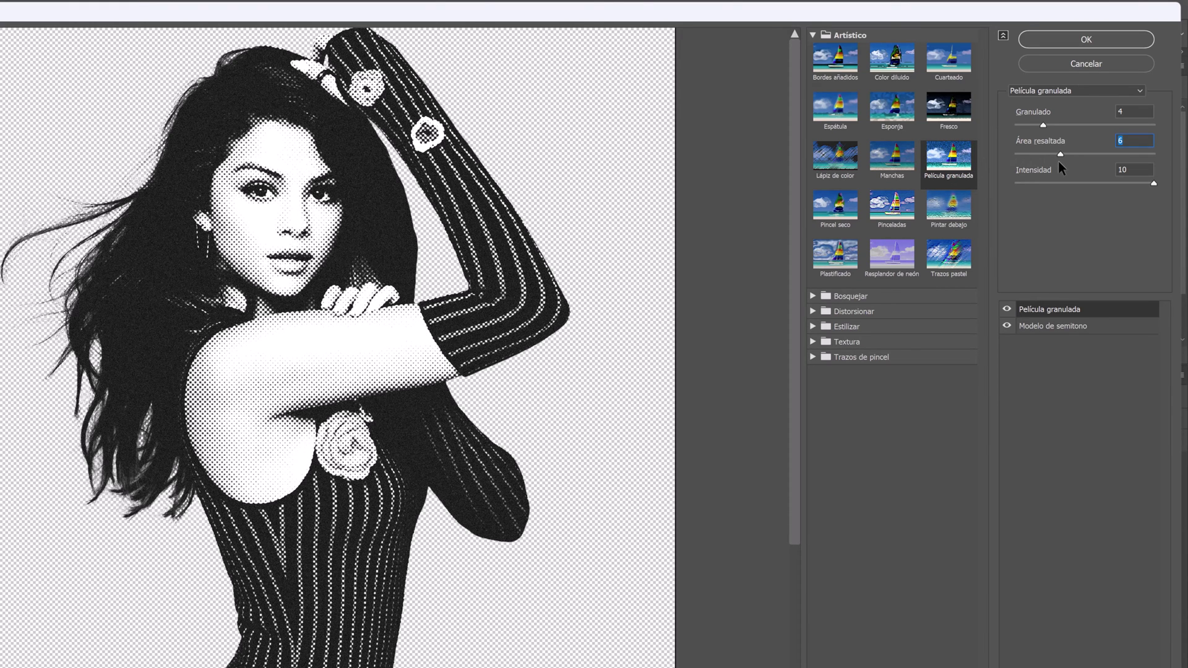
pyautogui.moveTo(1065, 162); pyautogui.dragTo(1053, 162)
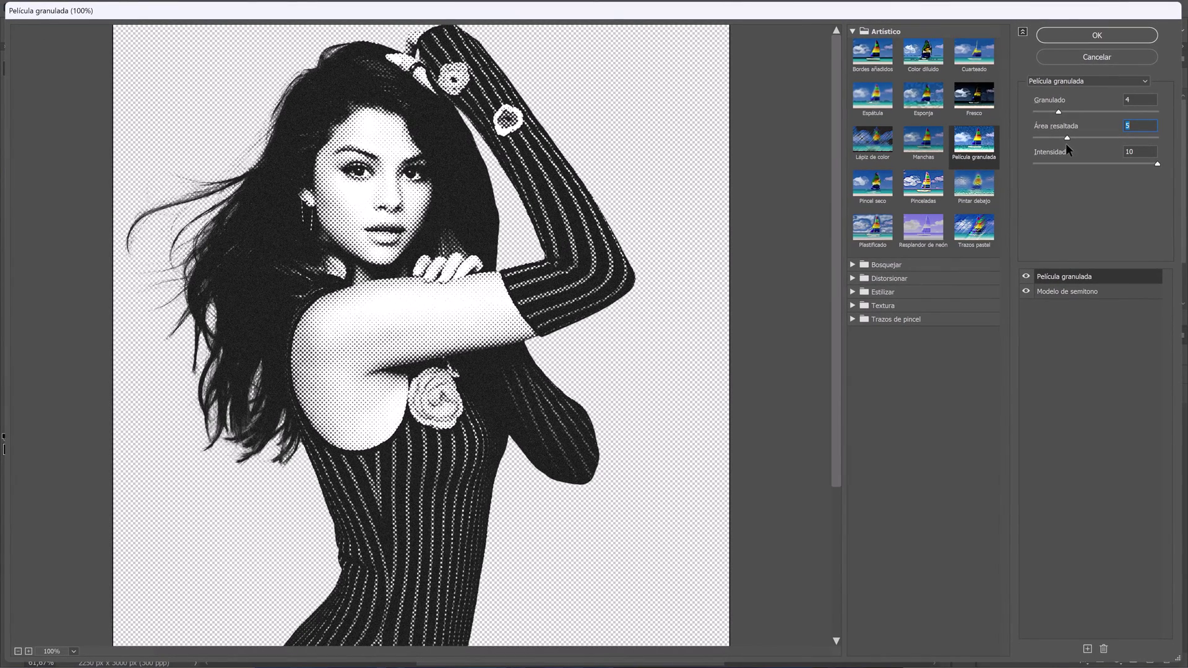
pyautogui.moveTo(1059, 110)
pyautogui.mouseDown()
pyautogui.moveTo(1046, 111)
pyautogui.moveTo(1056, 110)
pyautogui.mouseUp()
pyautogui.click(1091, 35)
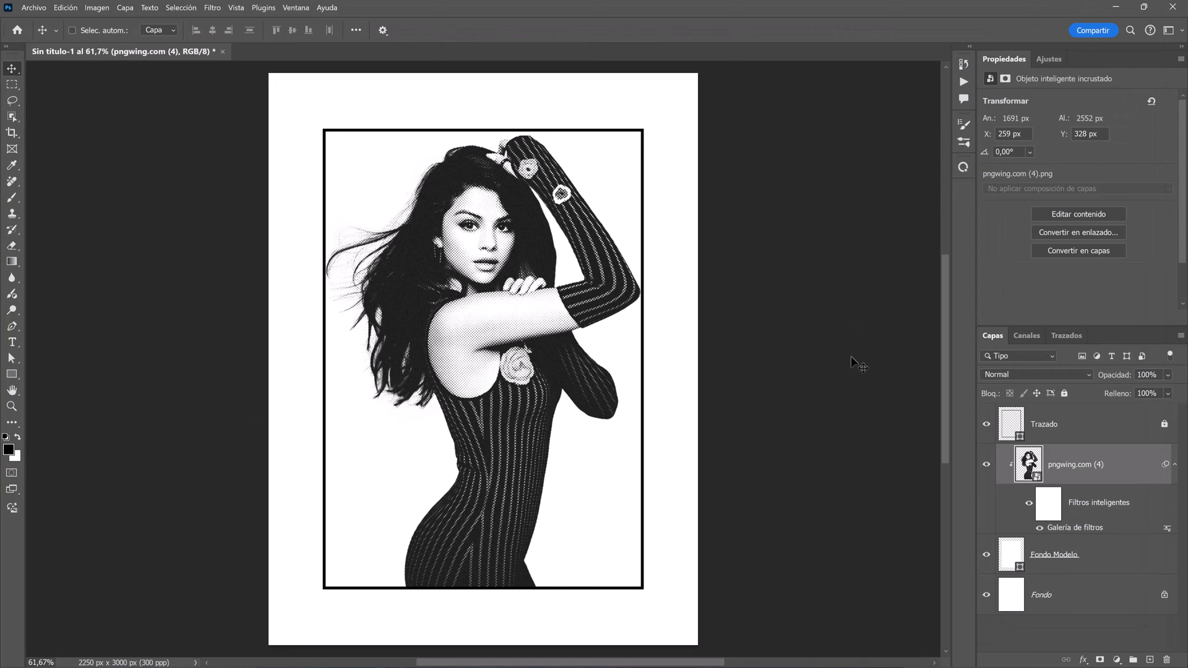
pyautogui.click(1176, 468)
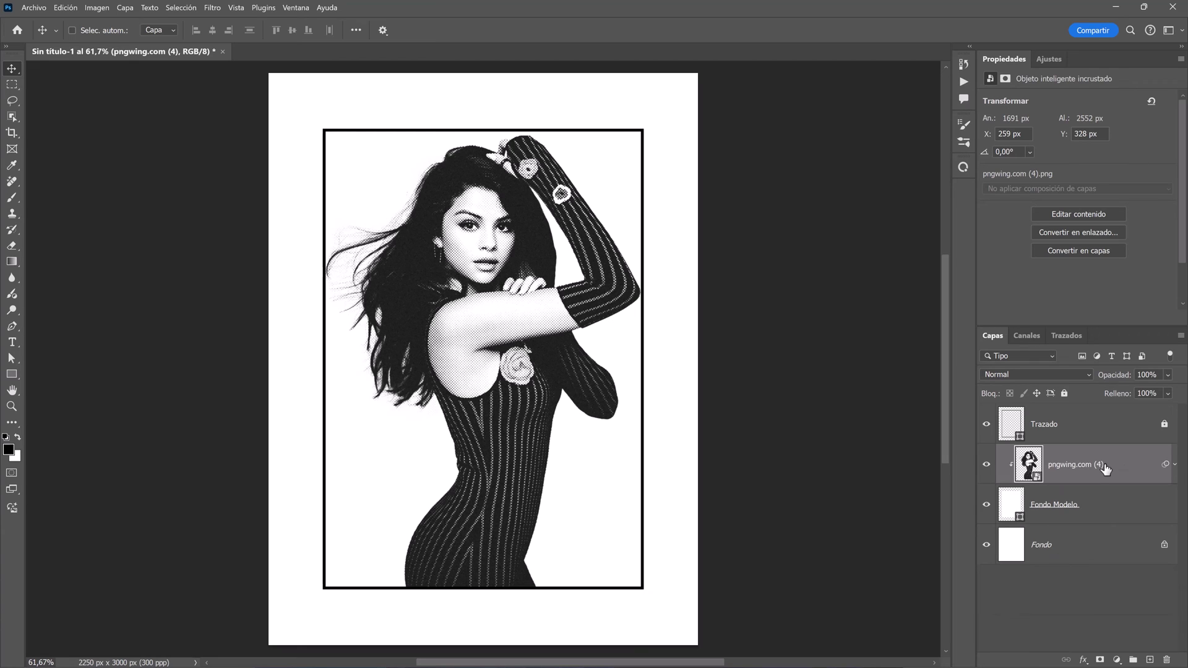
# - Type the SELENA title and enlarge it to 110 pt across the frame bottom
pyautogui.press('t')
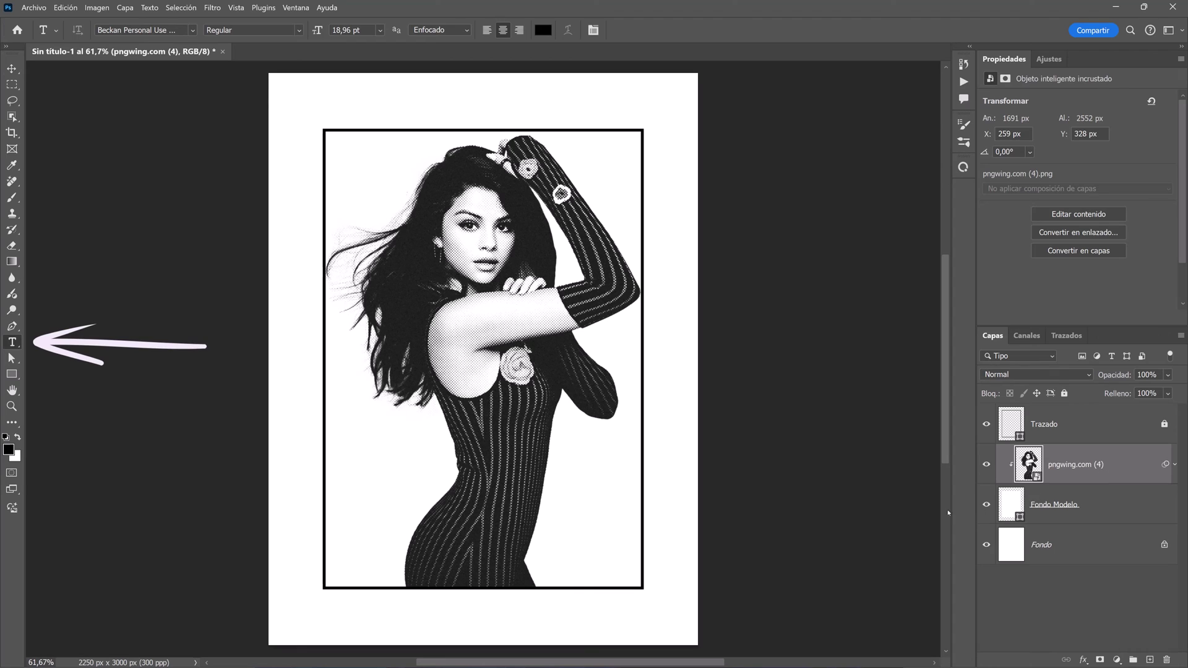
pyautogui.click(402, 490)
pyautogui.write('SELENA')
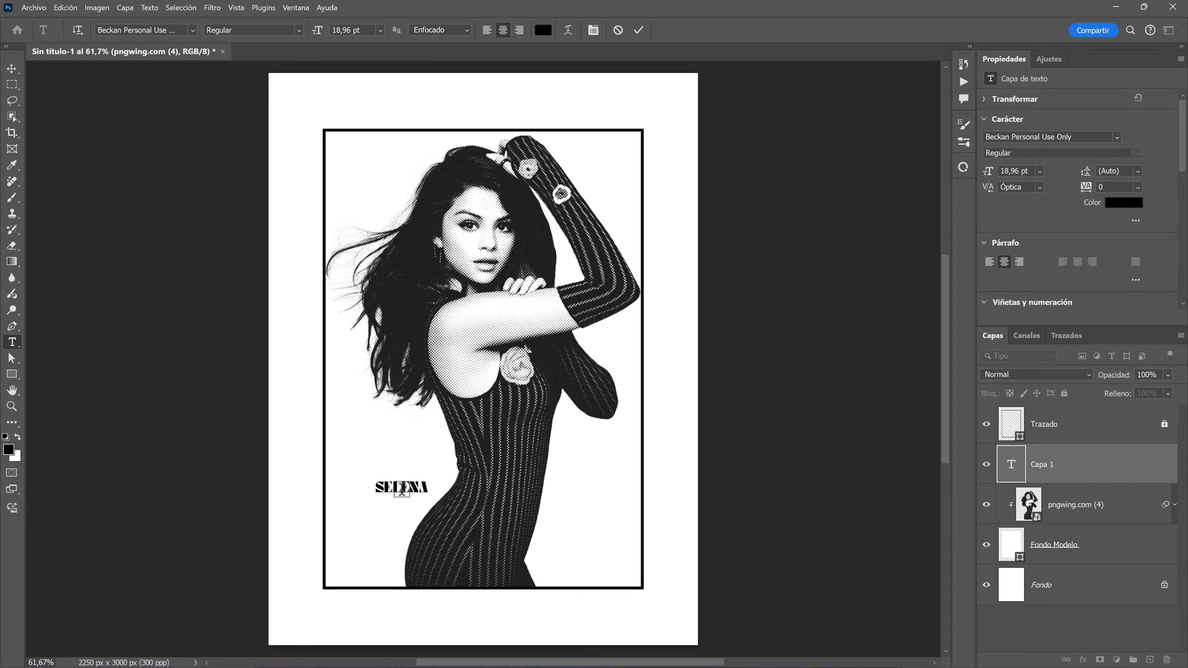
pyautogui.click(1063, 475)
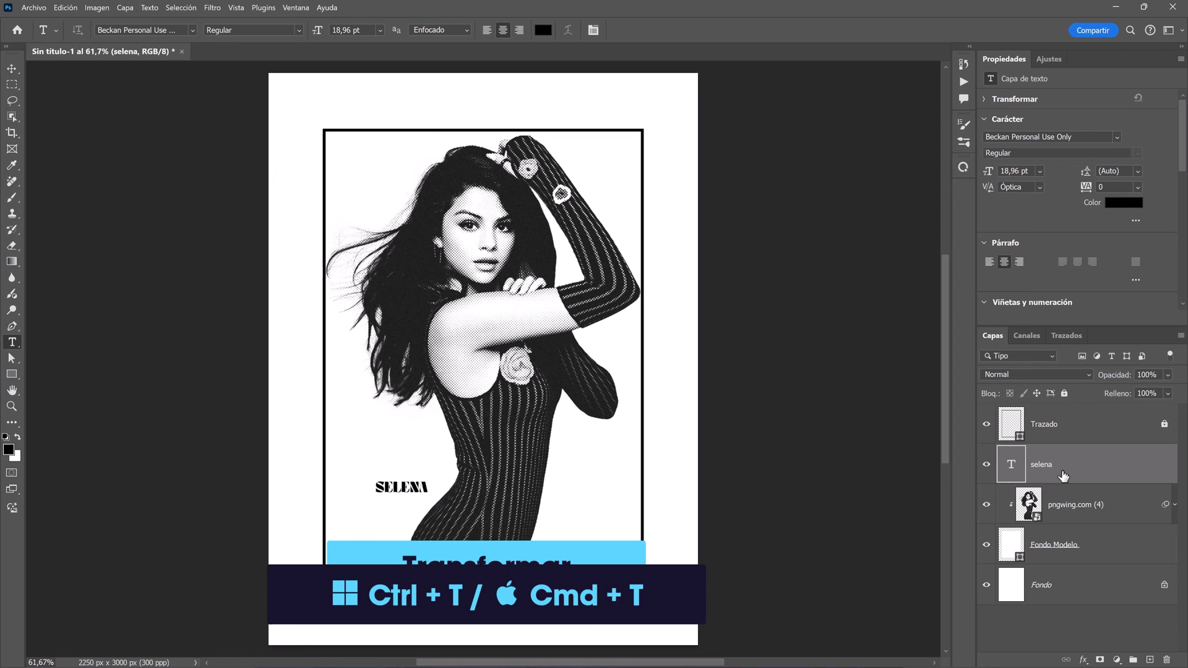
pyautogui.hotkey('ctrl', 't')
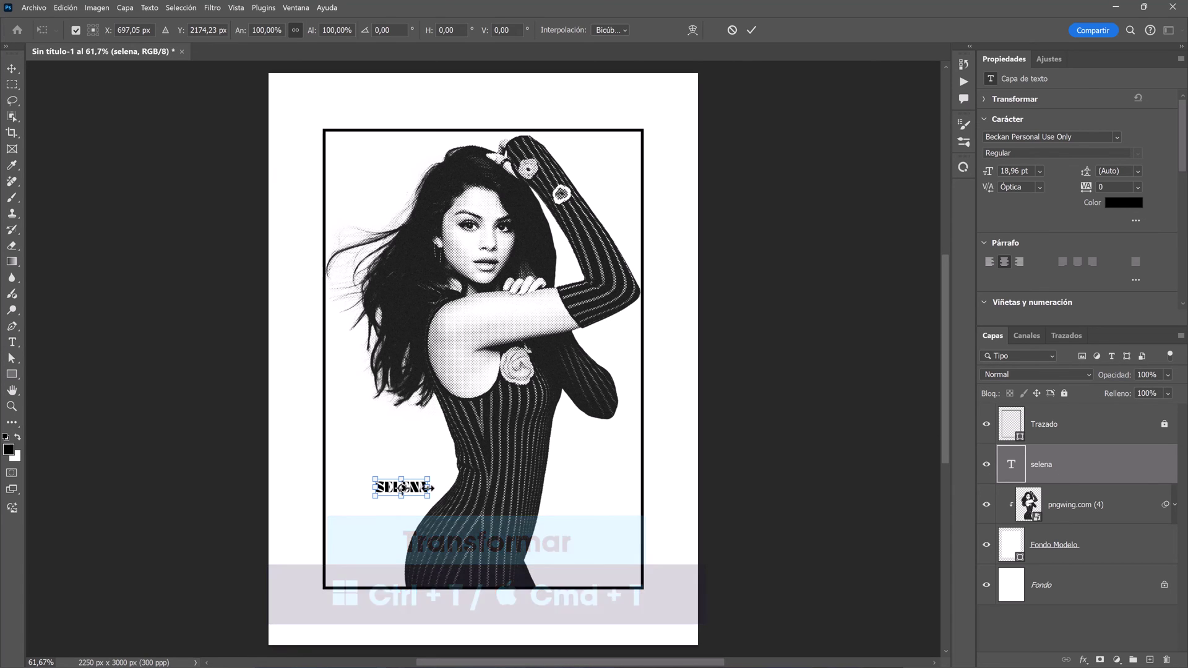
pyautogui.moveTo(431, 488); pyautogui.dragTo(633, 495)
pyautogui.press('Return')
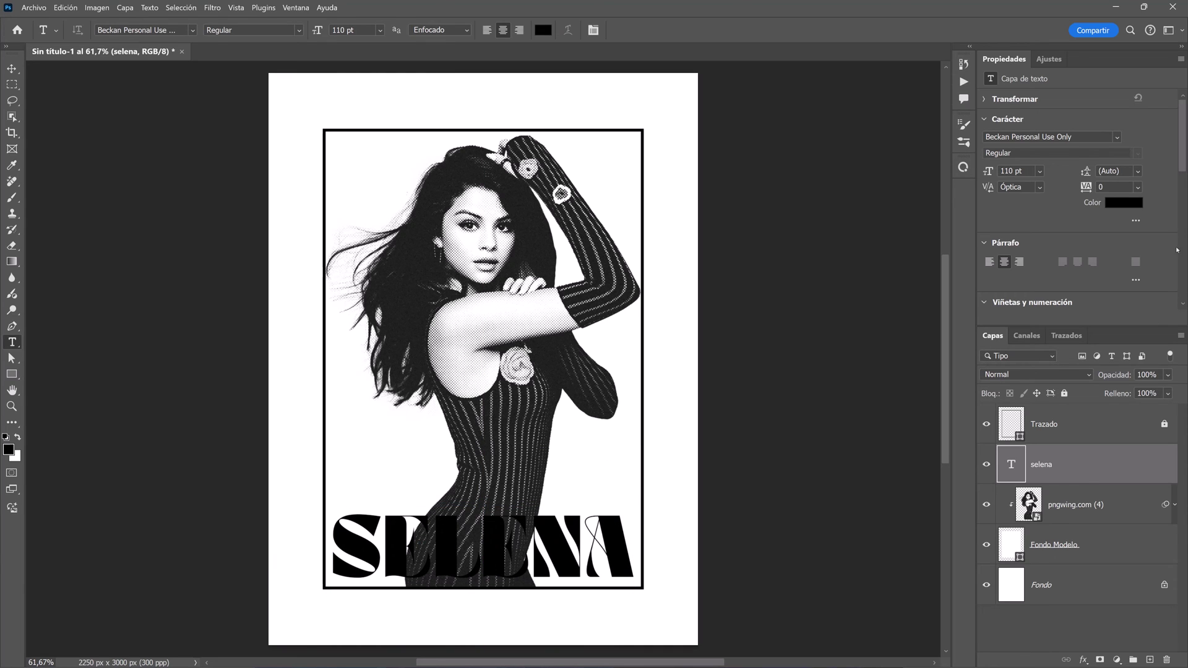
# - Make the SELENA title white with Diferencia blend mode
pyautogui.click(1124, 202)
pyautogui.click(699, 117)
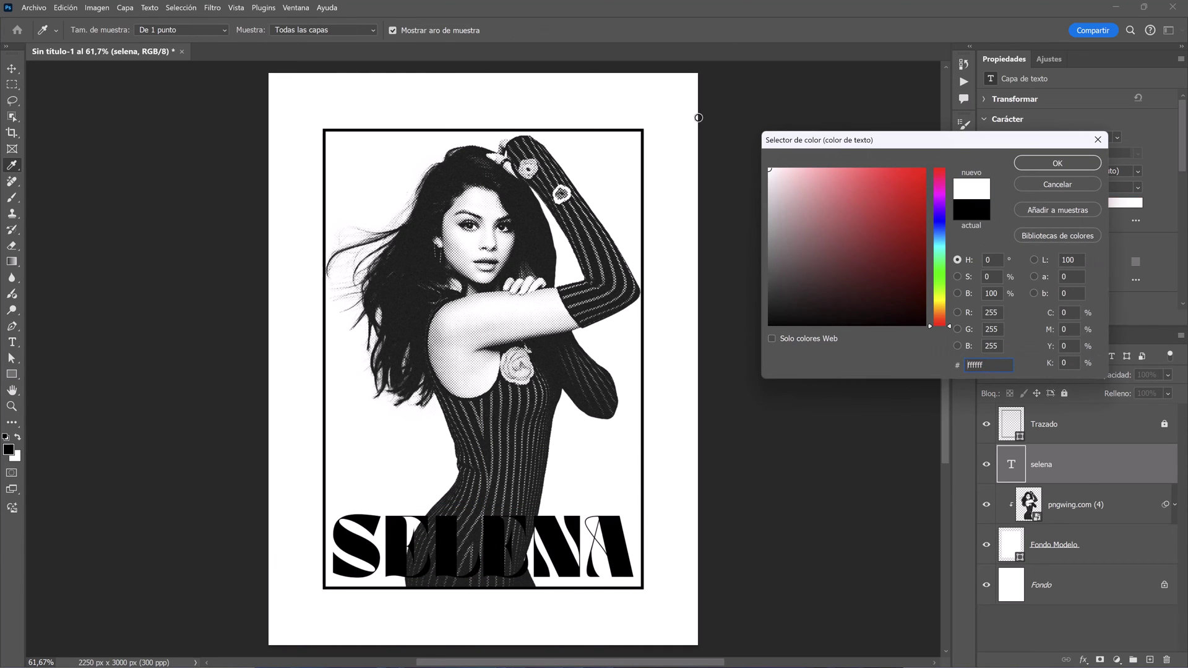
pyautogui.click(1057, 164)
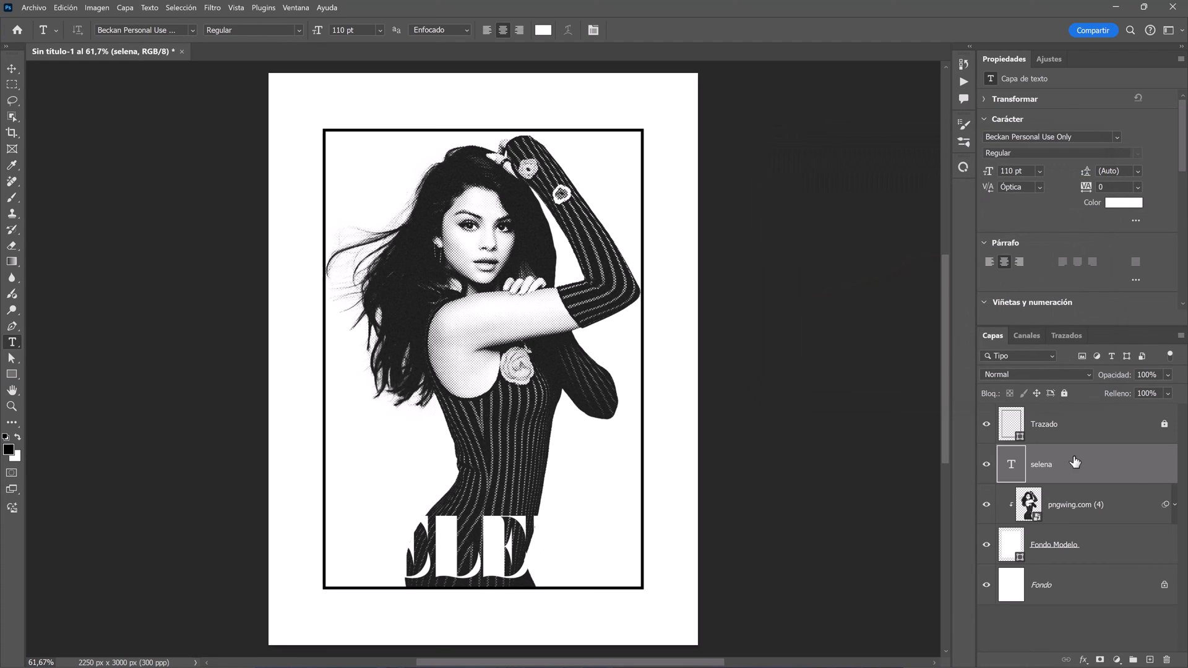
pyautogui.click(1037, 374)
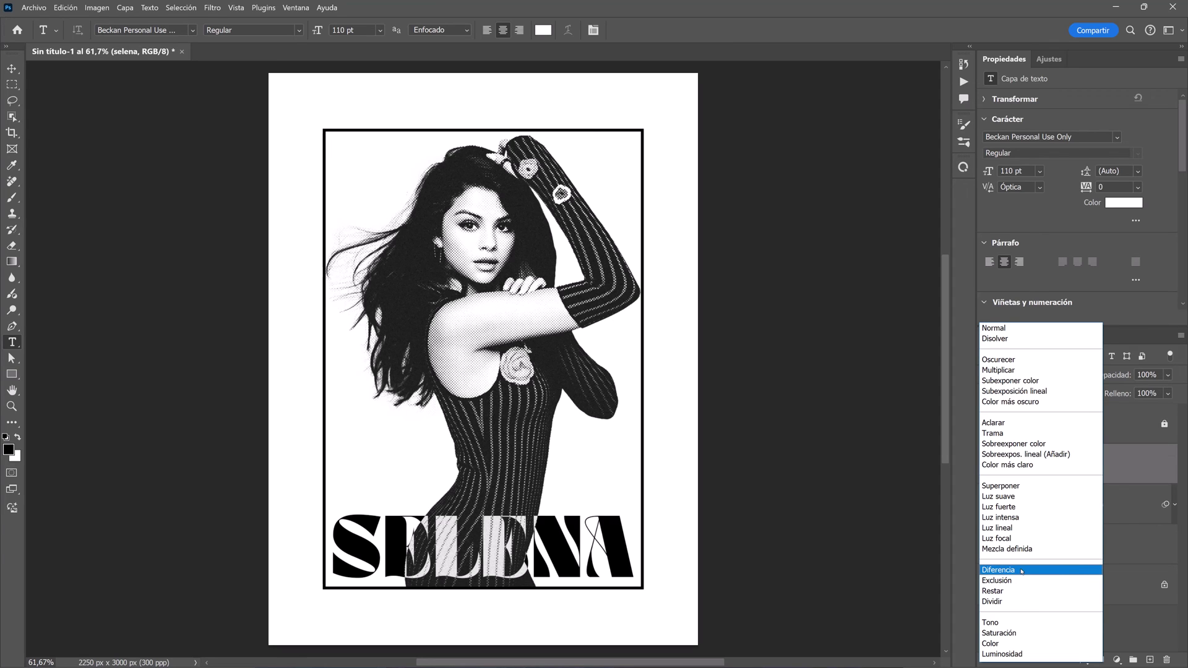
pyautogui.click(1022, 571)
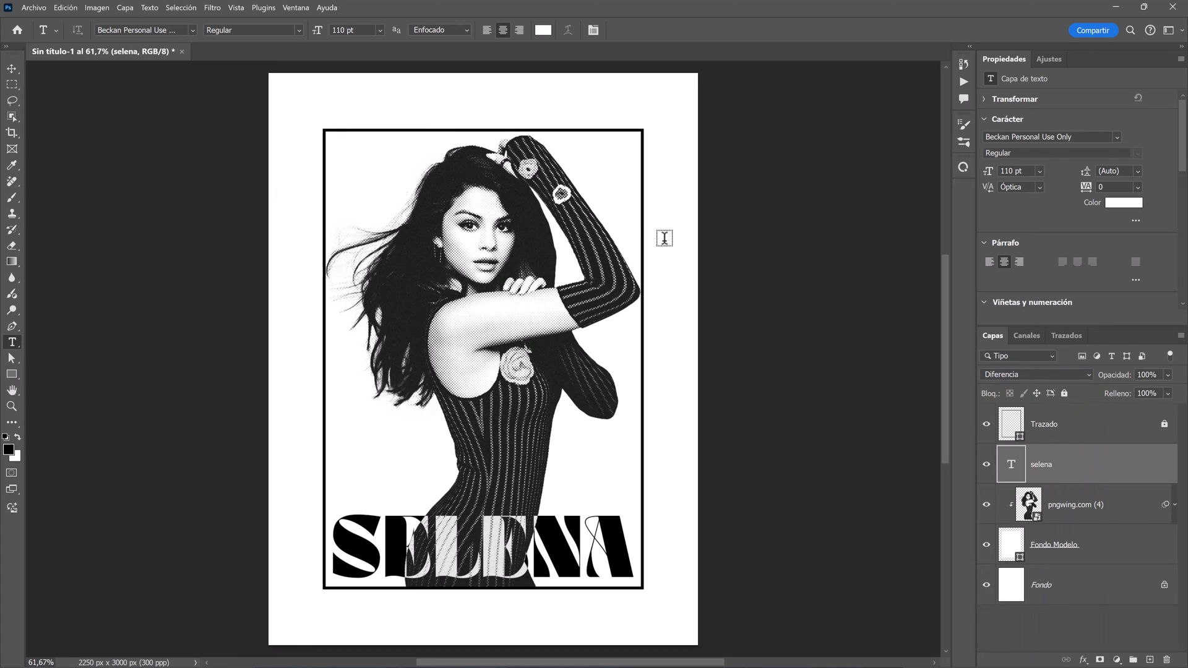
# - Add the 'LOVE YOU LIKE A LOVE SONG' caption above the frame's top-right
pyautogui.click(512, 113)
pyautogui.hotkey('ctrl', 'v')
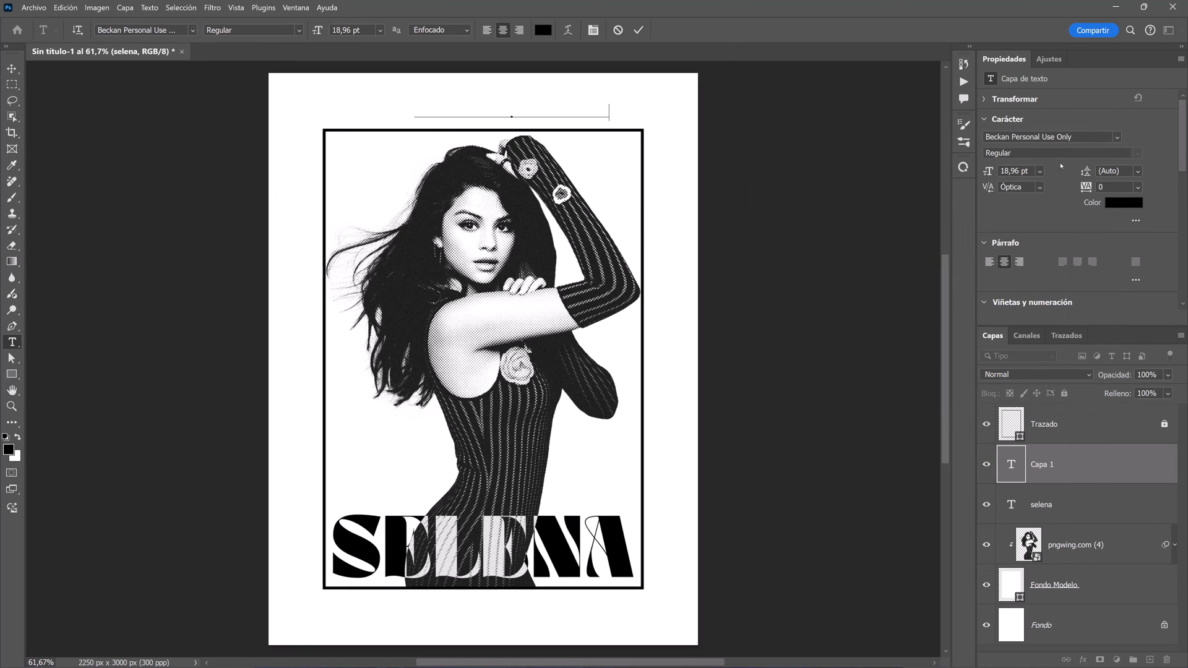
pyautogui.hotkey('ctrl', 'Return')
pyautogui.press('v')
pyautogui.moveTo(704, 216); pyautogui.dragTo(737, 222)
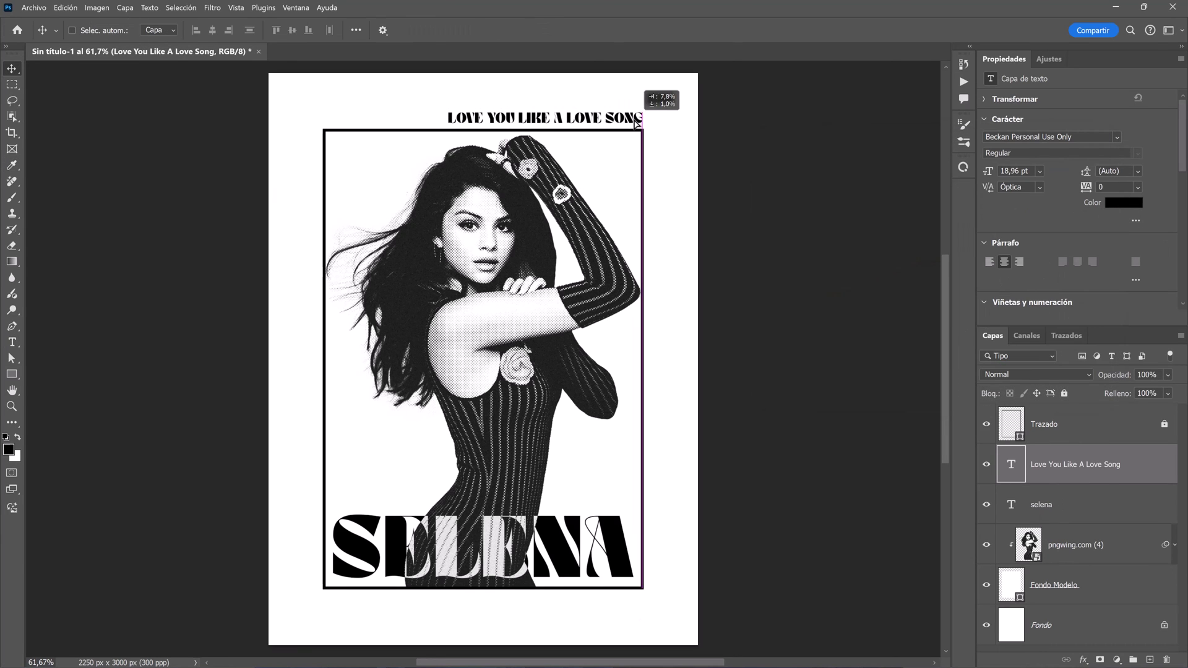
# - Add a 'SELENA GOMEZ' caption rotated -90° along the frame's left edge
pyautogui.press('t')
pyautogui.click(407, 350)
pyautogui.hotkey('ctrl', 'v')
pyautogui.hotkey('ctrl', 'Return')
pyautogui.hotkey('ctrl', 't')
pyautogui.moveTo(675, 347); pyautogui.dragTo(385, 195)
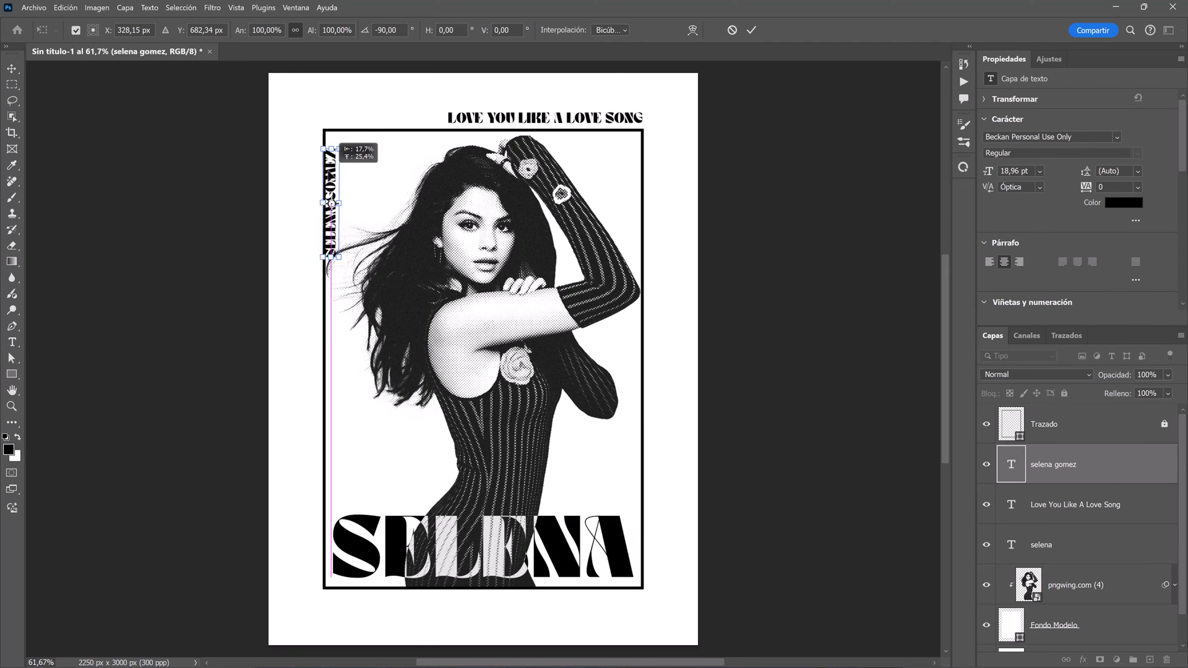
pyautogui.press('Return')
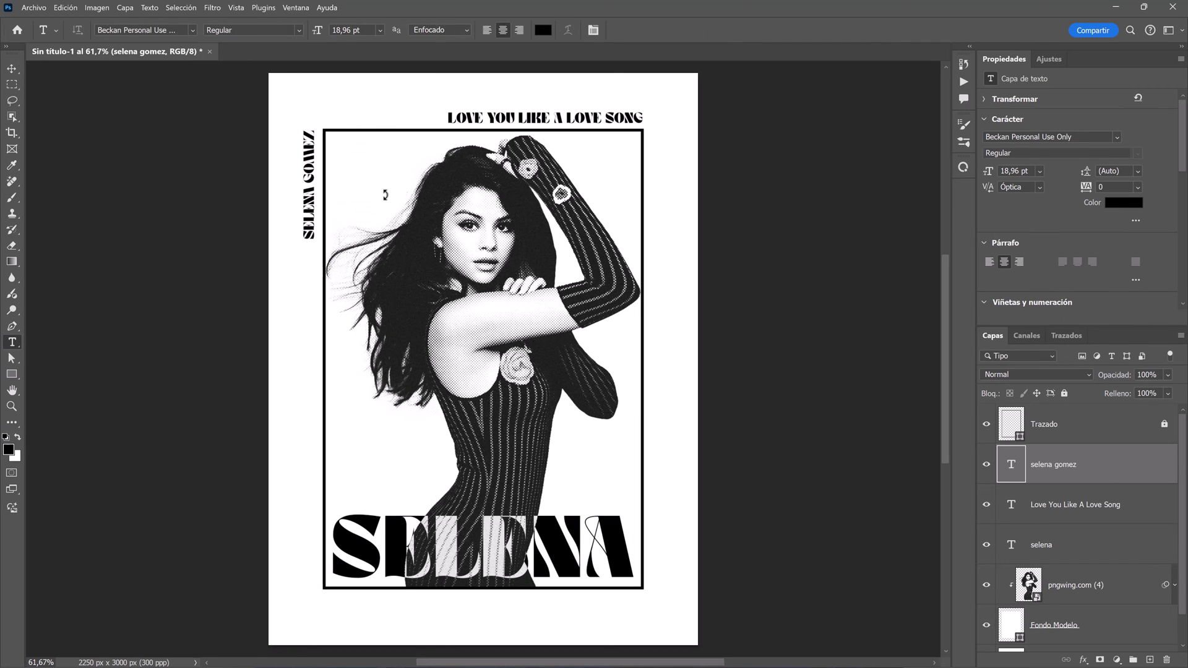
pyautogui.press('v')
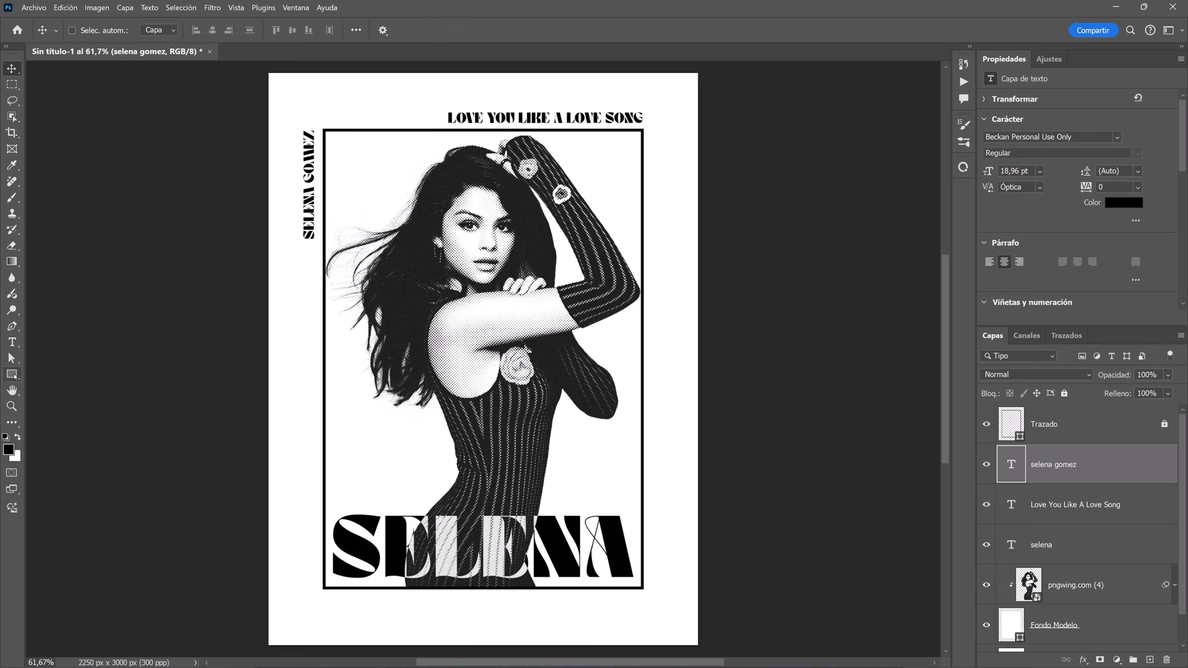
# - Draw an ellipse below the frame's bottom-left corner
pyautogui.click(14, 375)
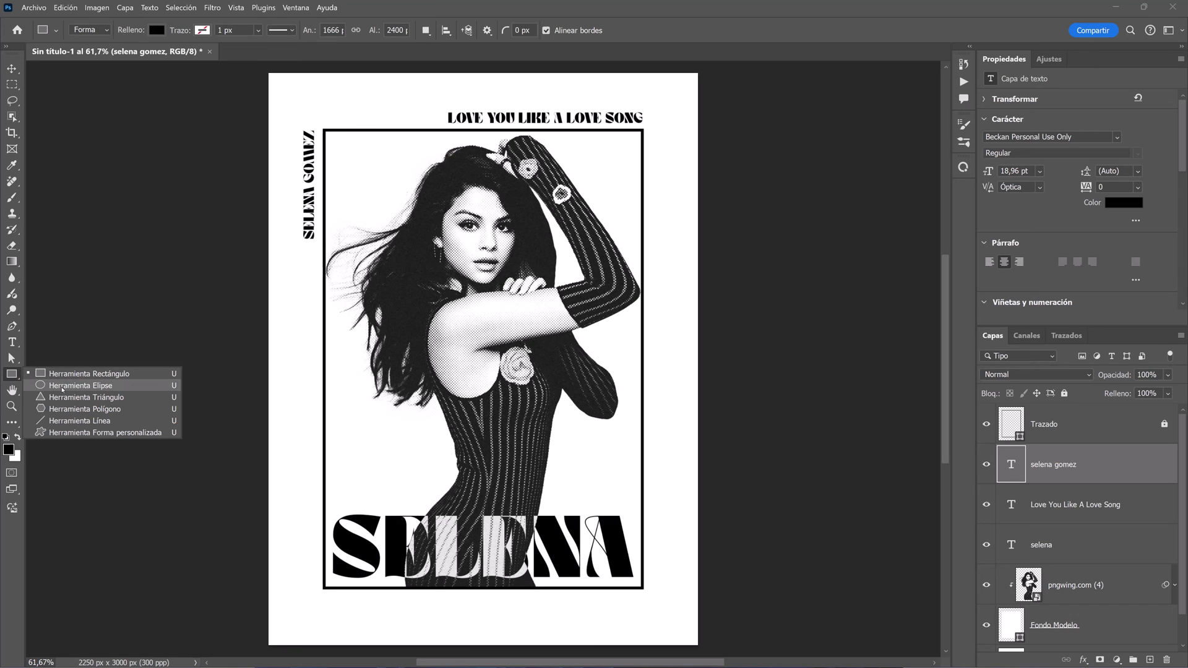
pyautogui.click(62, 387)
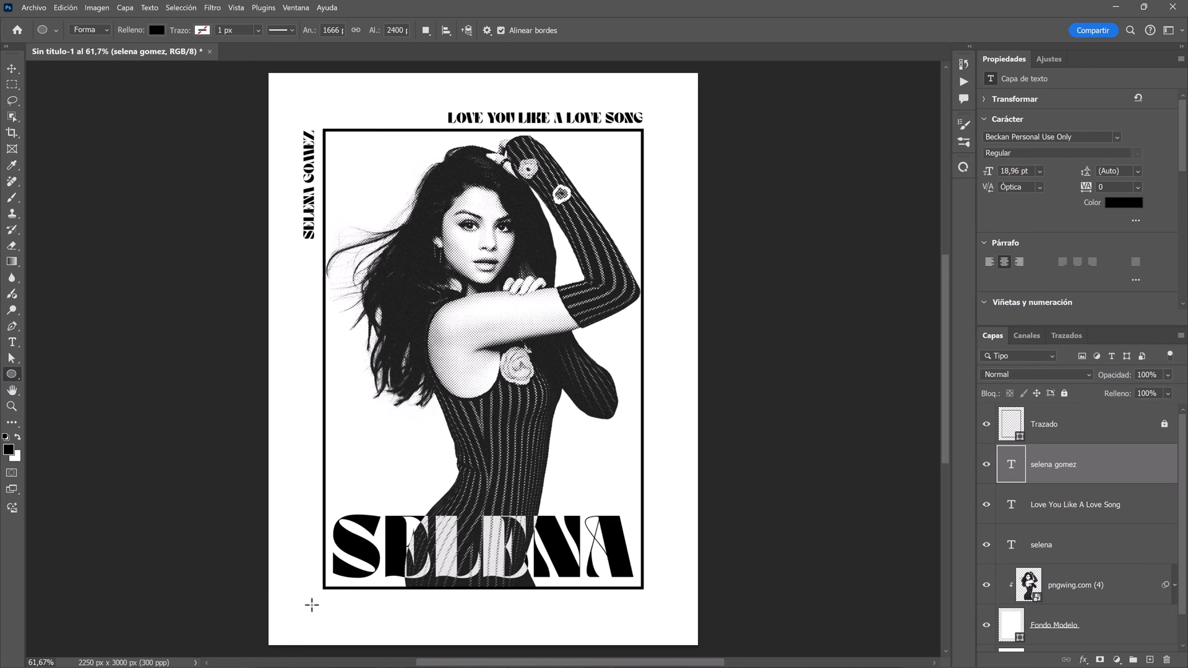
pyautogui.moveTo(325, 609)
pyautogui.mouseDown()
pyautogui.moveTo(409, 646)
pyautogui.moveTo(396, 619)
pyautogui.mouseUp()
pyautogui.press('v')
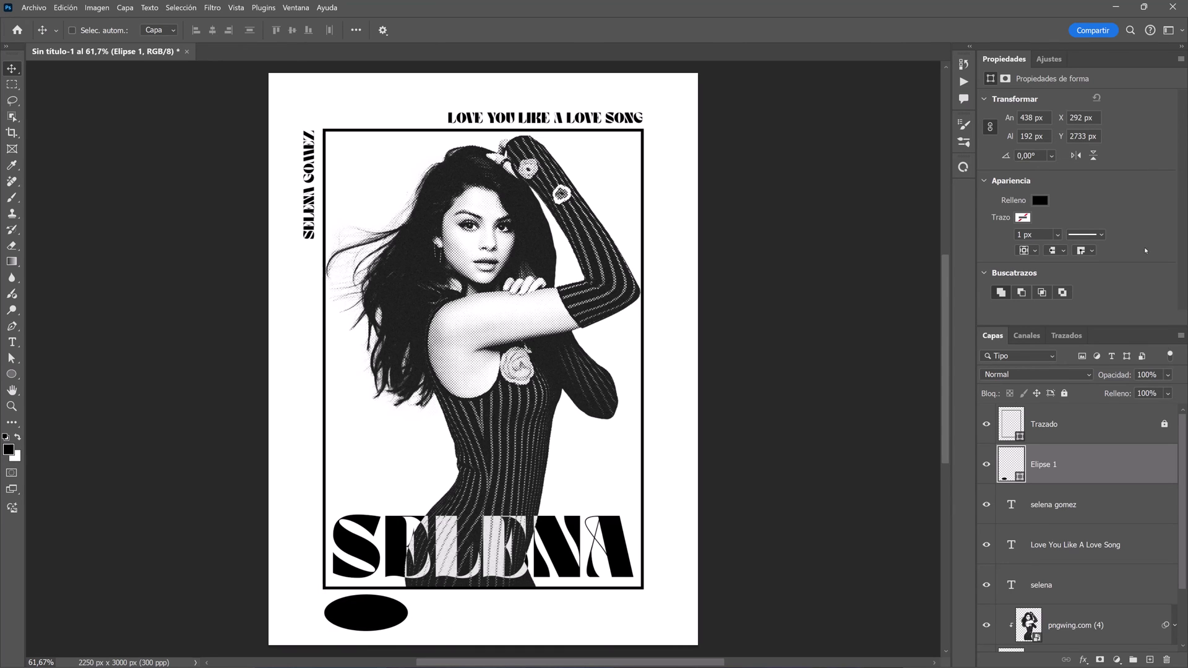
# - Give the ellipse no fill and a 7 px black outline, then tilt it about -8°
pyautogui.click(1040, 201)
pyautogui.click(997, 224)
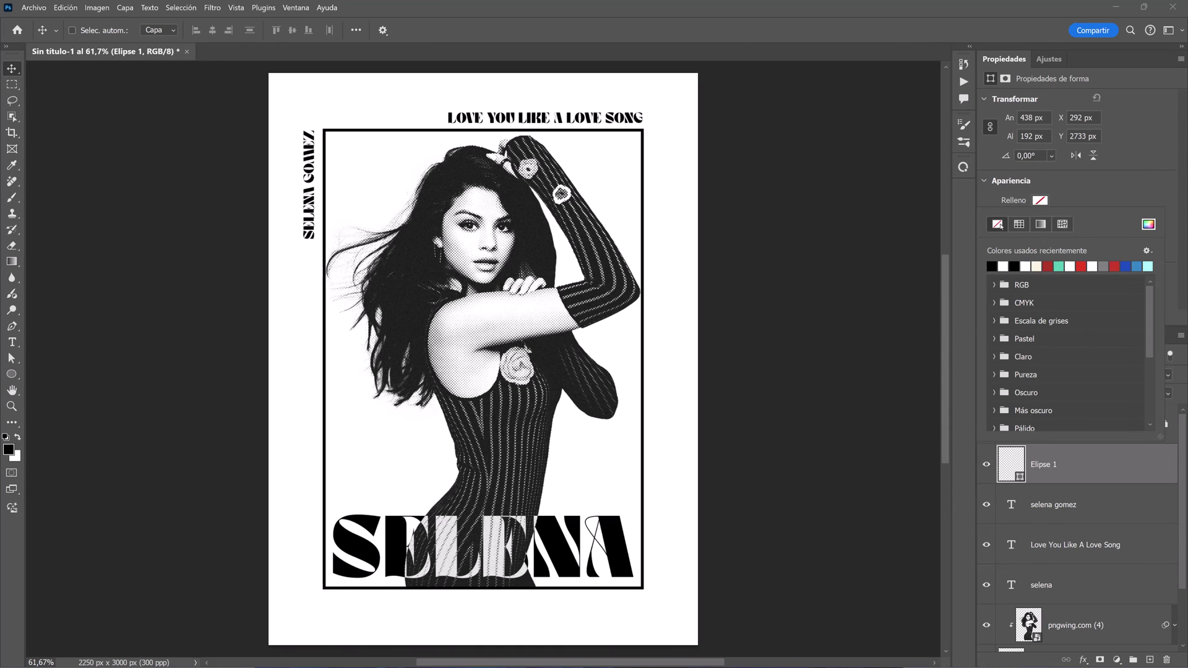
pyautogui.click(1073, 199)
pyautogui.click(1022, 218)
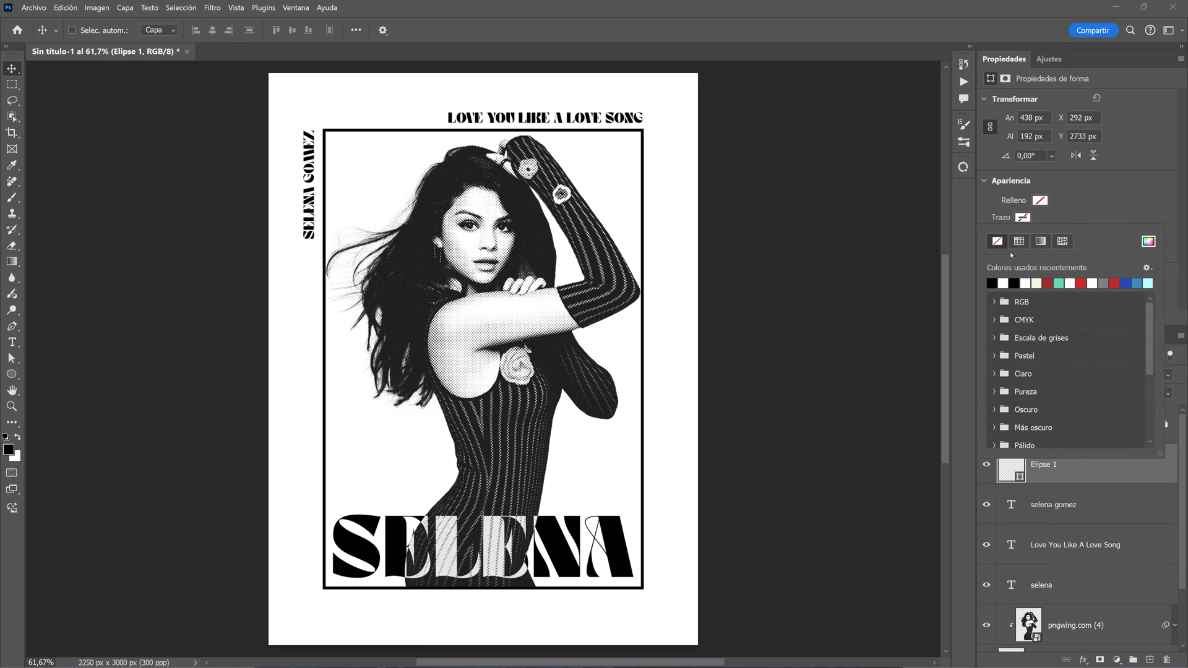
pyautogui.click(993, 283)
pyautogui.click(1074, 218)
pyautogui.click(1027, 235)
pyautogui.write('7')
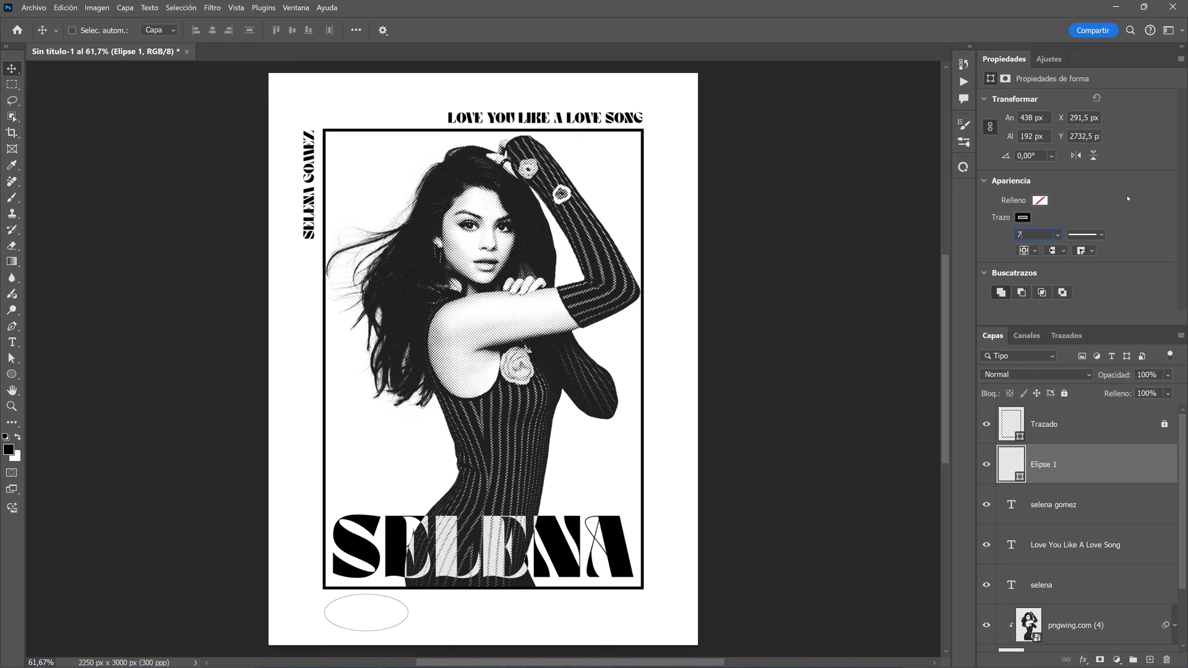
pyautogui.press('Return')
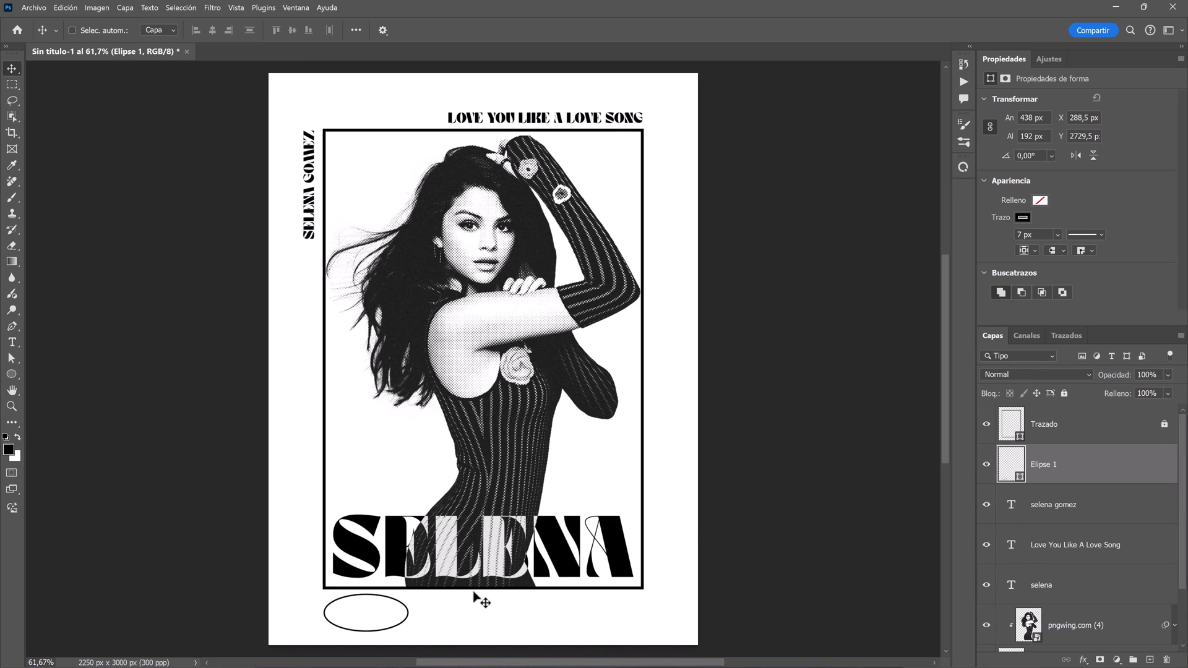
pyautogui.hotkey('ctrl', 't')
pyautogui.moveTo(472, 596); pyautogui.dragTo(391, 586)
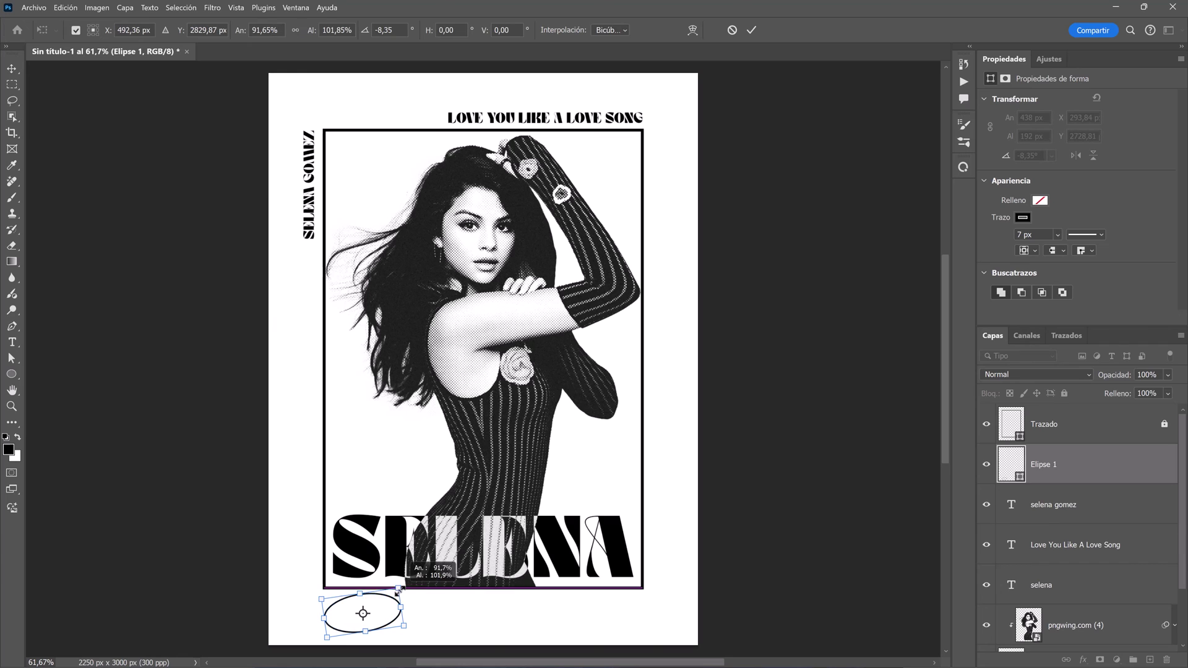
# - Commit the ellipse tilt and place a '2000' text inside the ellipse
pyautogui.press('Return')
pyautogui.press('t')
pyautogui.click(463, 616)
pyautogui.write('2000')
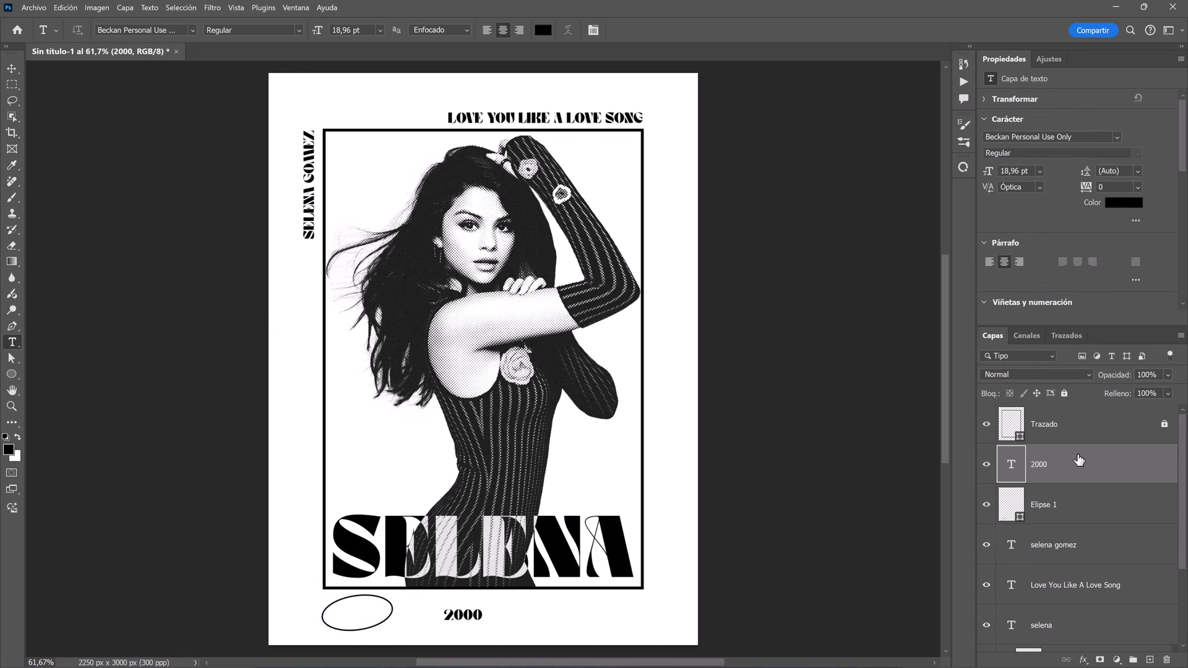
pyautogui.click(1077, 464)
pyautogui.press('v')
pyautogui.moveTo(463, 616)
pyautogui.mouseDown()
pyautogui.moveTo(357, 613)
pyautogui.moveTo(383, 599)
pyautogui.mouseUp()
# - Shrink the ellipse around 2000, group them as a date badge, and nudge it up-left
pyautogui.click(1083, 509)
pyautogui.hotkey('ctrl', 't')
pyautogui.keyDown('ctrl'); pyautogui.click(1108, 480); pyautogui.keyUp('ctrl')
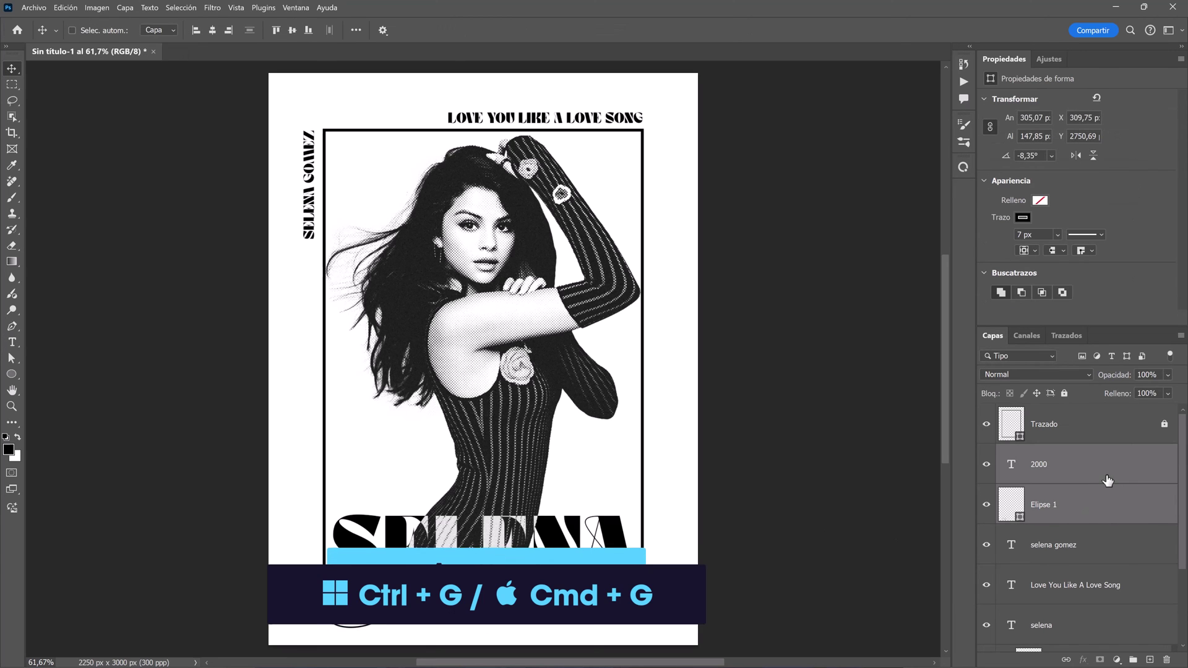
pyautogui.hotkey('ctrl', 'g')
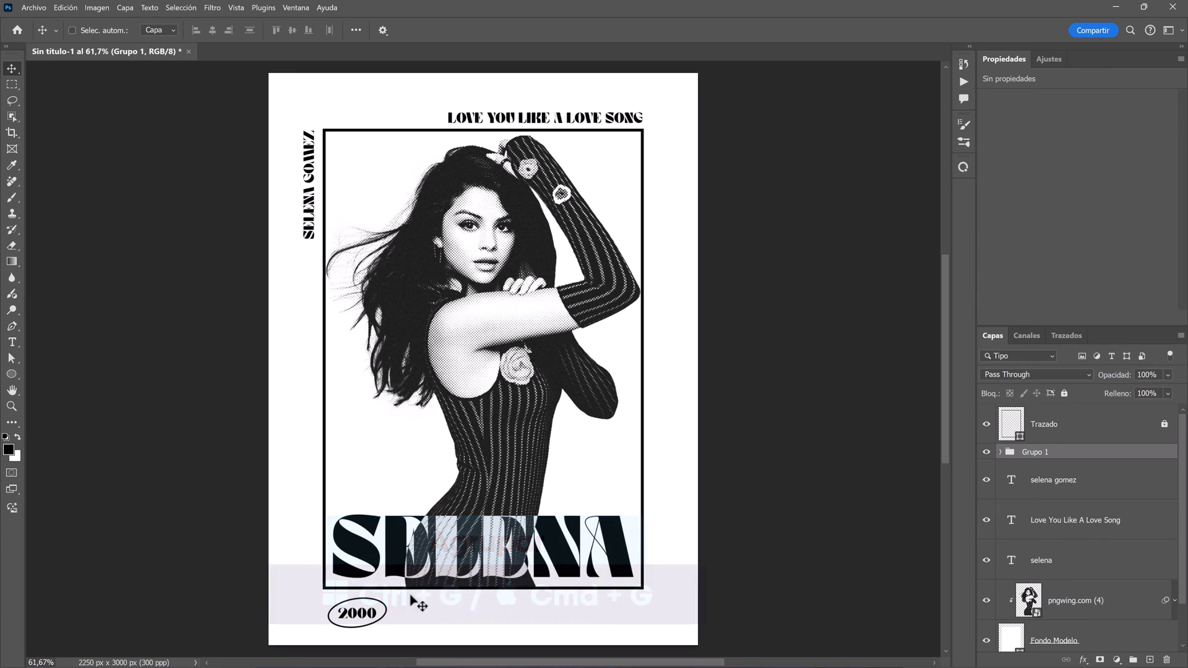
pyautogui.press('Up')
pyautogui.press('Up')
pyautogui.press('Up')
pyautogui.press('Up')
pyautogui.press('Up')
pyautogui.press('Left')
pyautogui.press('Left')
pyautogui.press('Left')
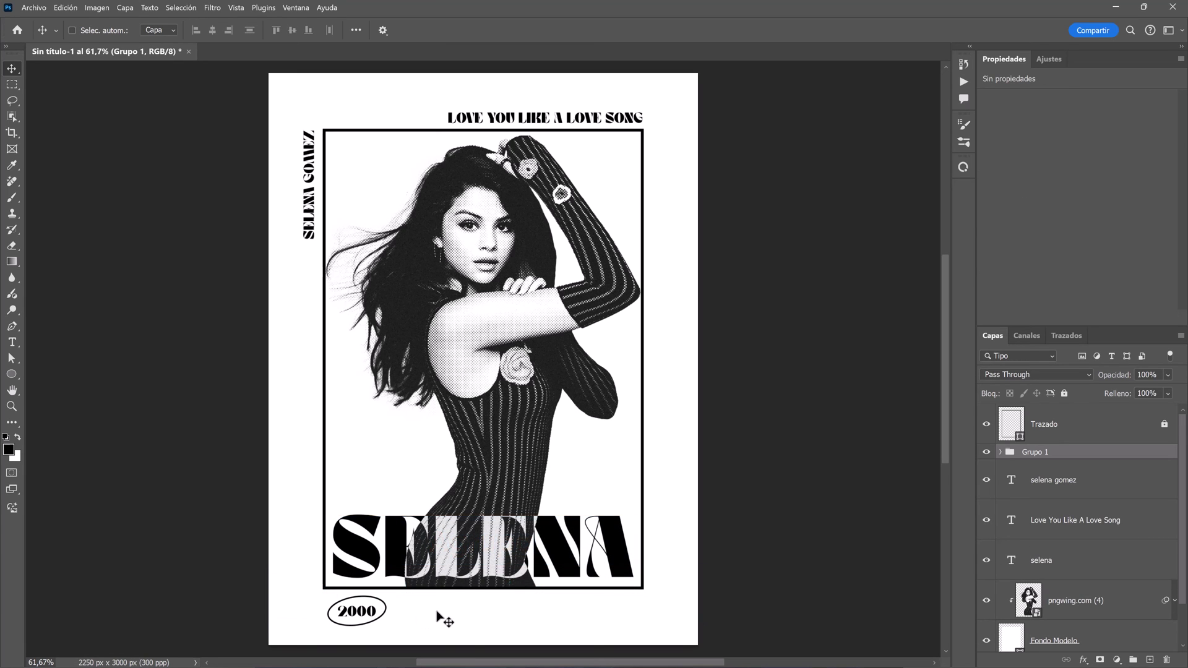
pyautogui.press('Left')
pyautogui.press('Left')
pyautogui.press('Left')
# - Draw a horizontal line from the date badge to the frame's right edge
pyautogui.press('u')
pyautogui.moveTo(382, 605); pyautogui.dragTo(644, 605)
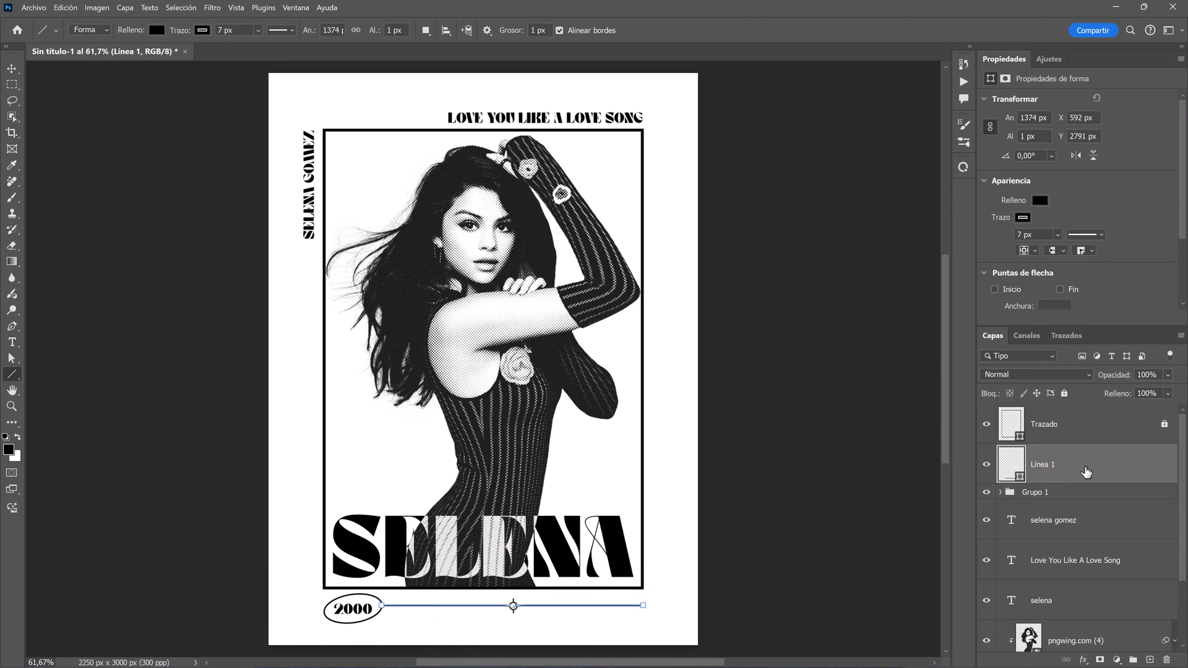
pyautogui.press('v')
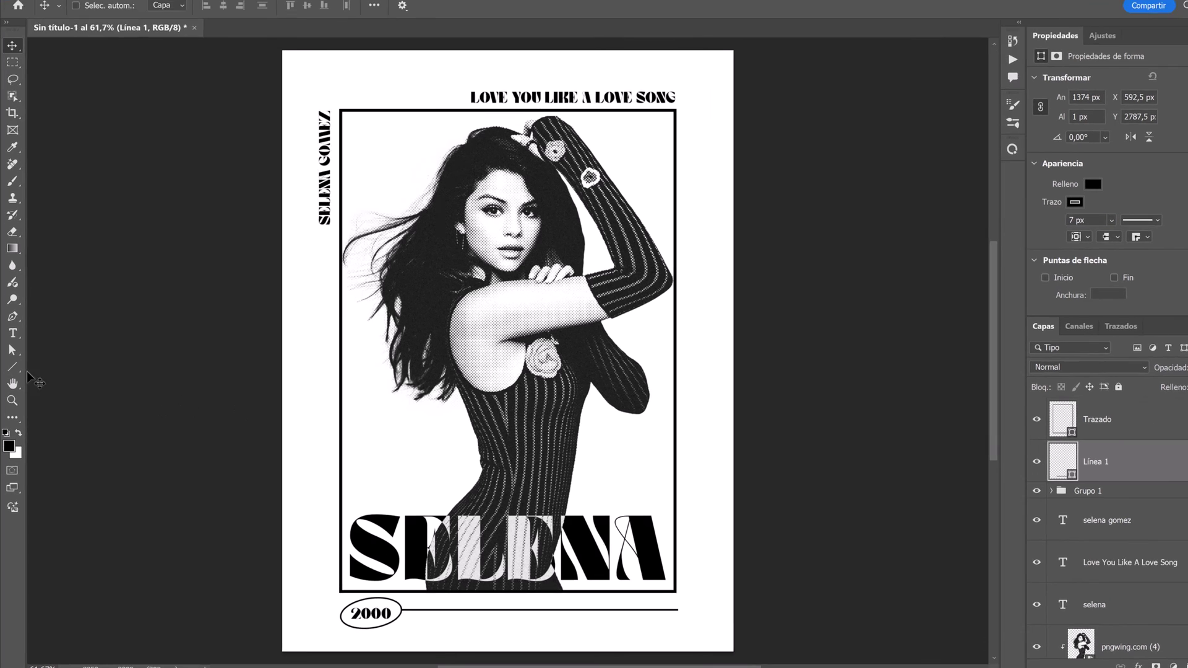
pyautogui.rightClick(11, 376)
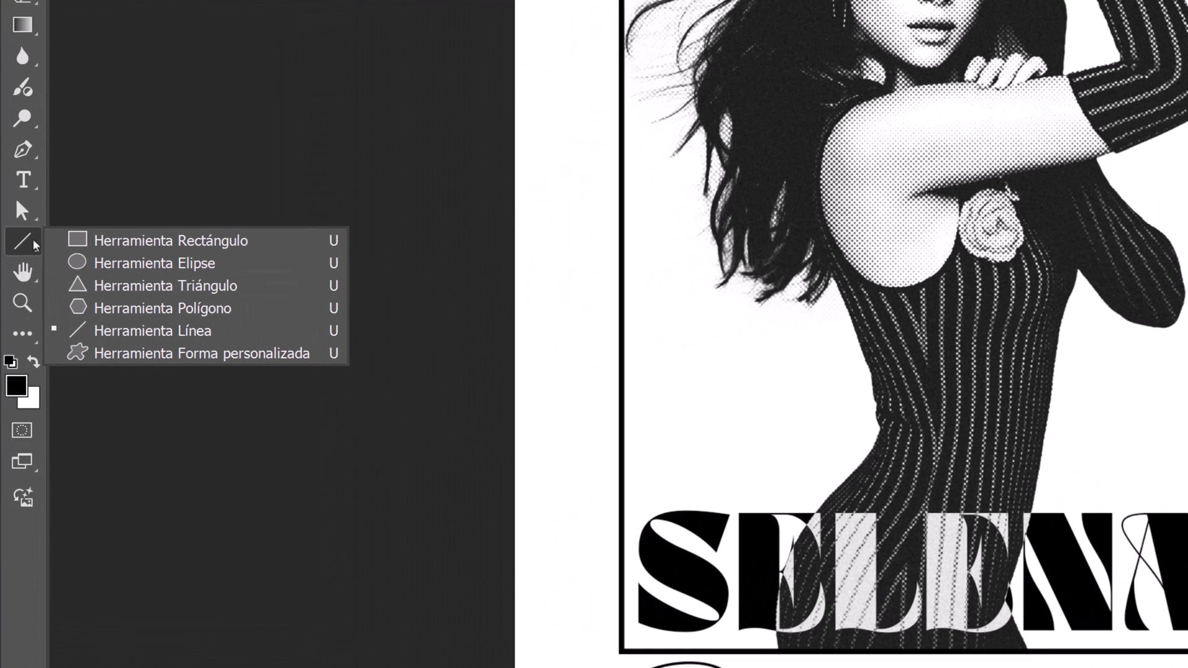
# - Draw a polygon star with a 1% star ratio near the frame's top-left
pyautogui.click(228, 313)
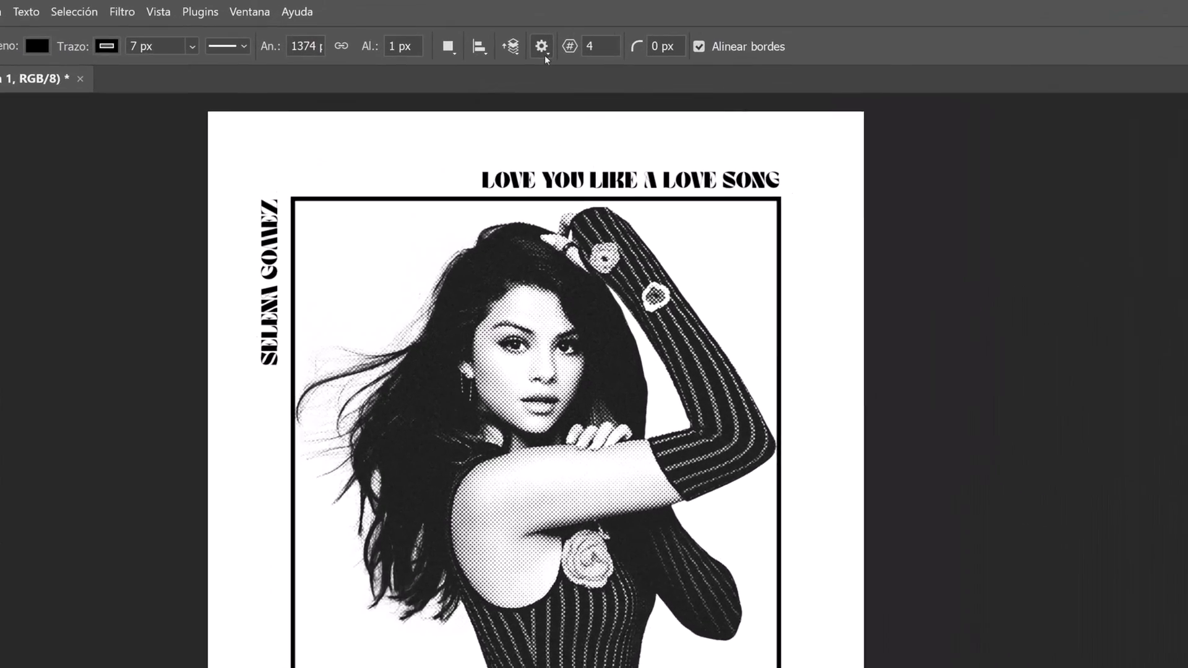
pyautogui.click(488, 32)
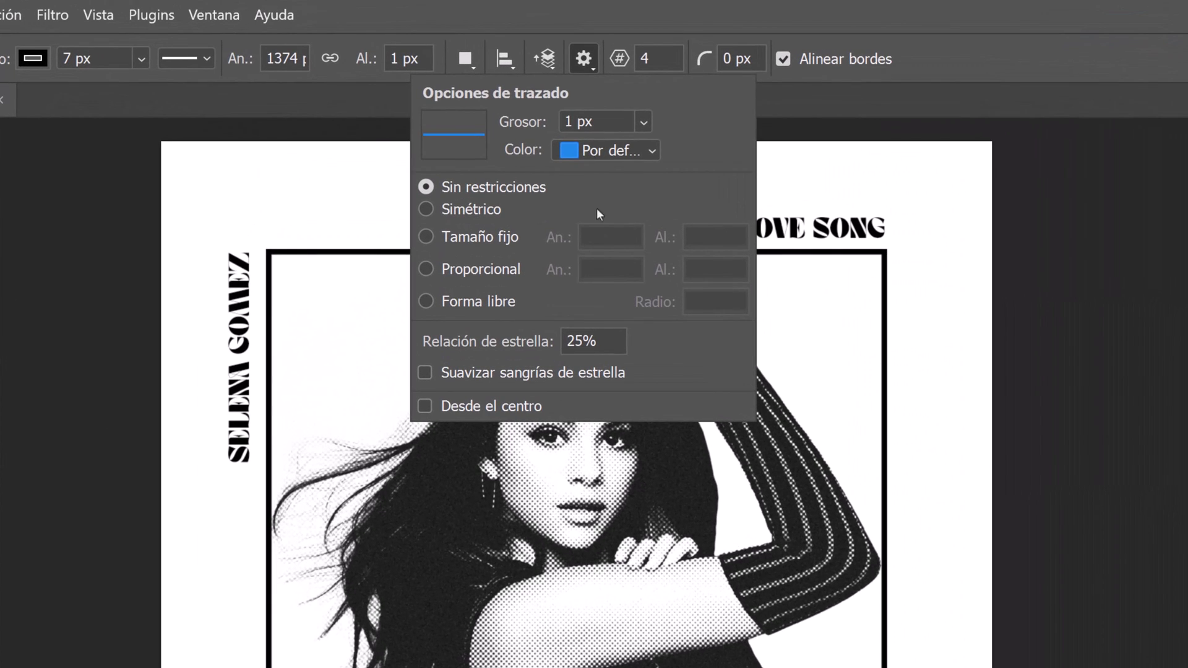
pyautogui.press('Return')
pyautogui.write('1')
pyautogui.press('Return')
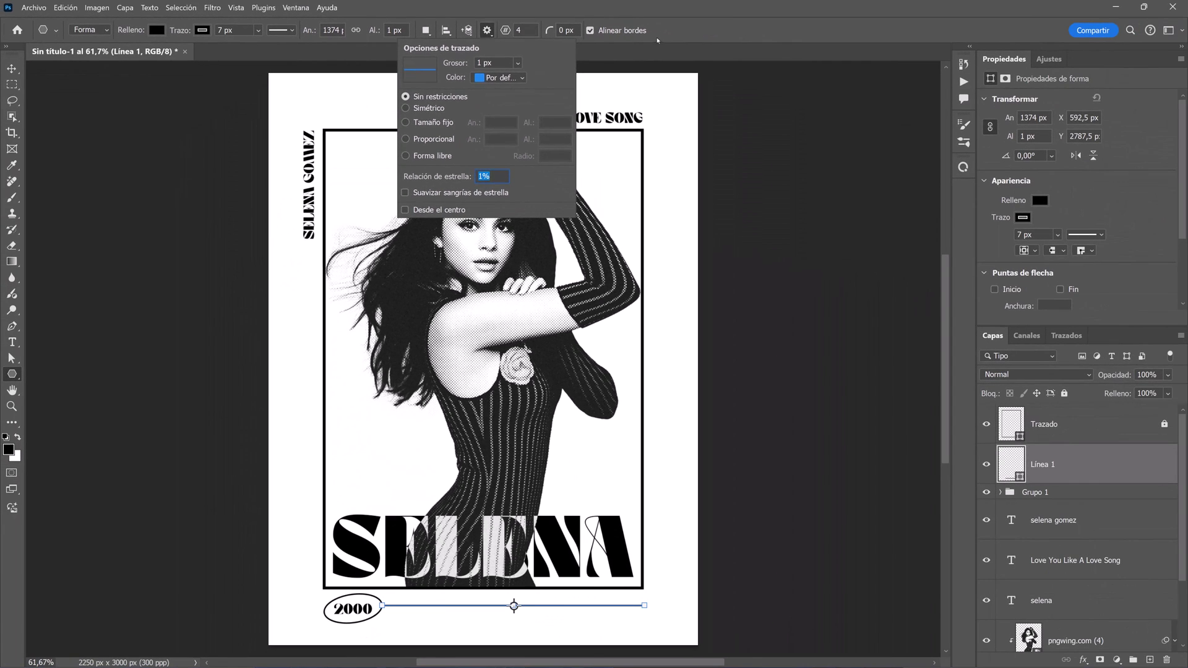
pyautogui.press('Return')
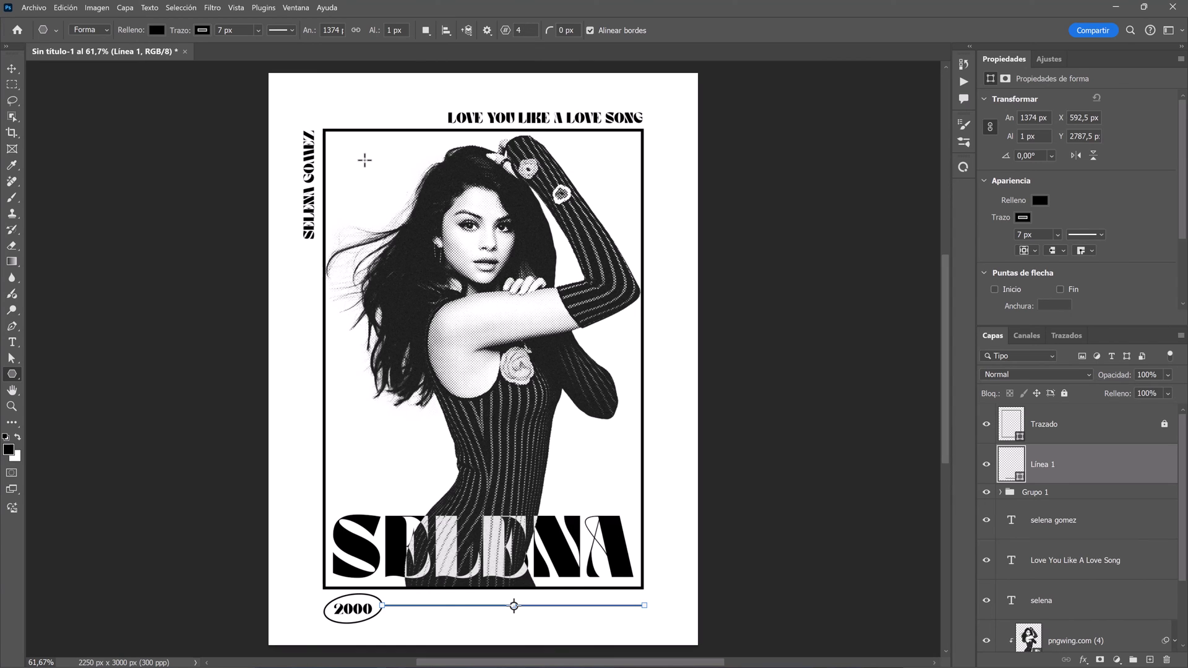
pyautogui.moveTo(364, 160); pyautogui.dragTo(403, 200)
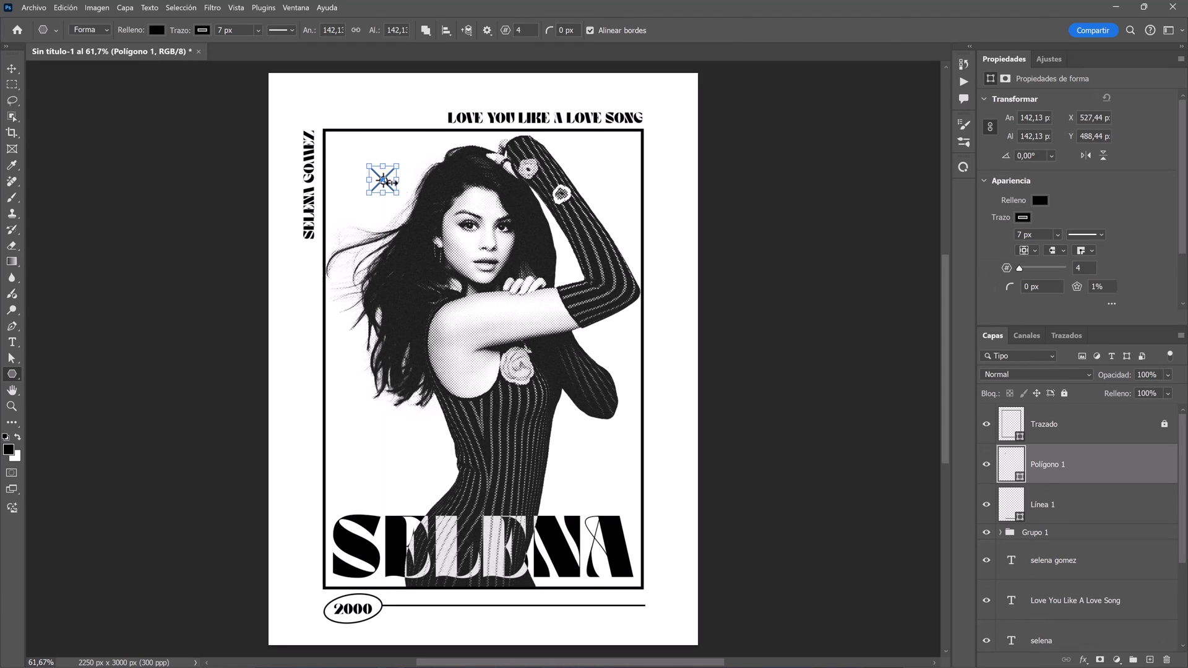
# - Smooth the star's indents into curves and rotate it 45°
pyautogui.scroll(-2, 1164, 248)
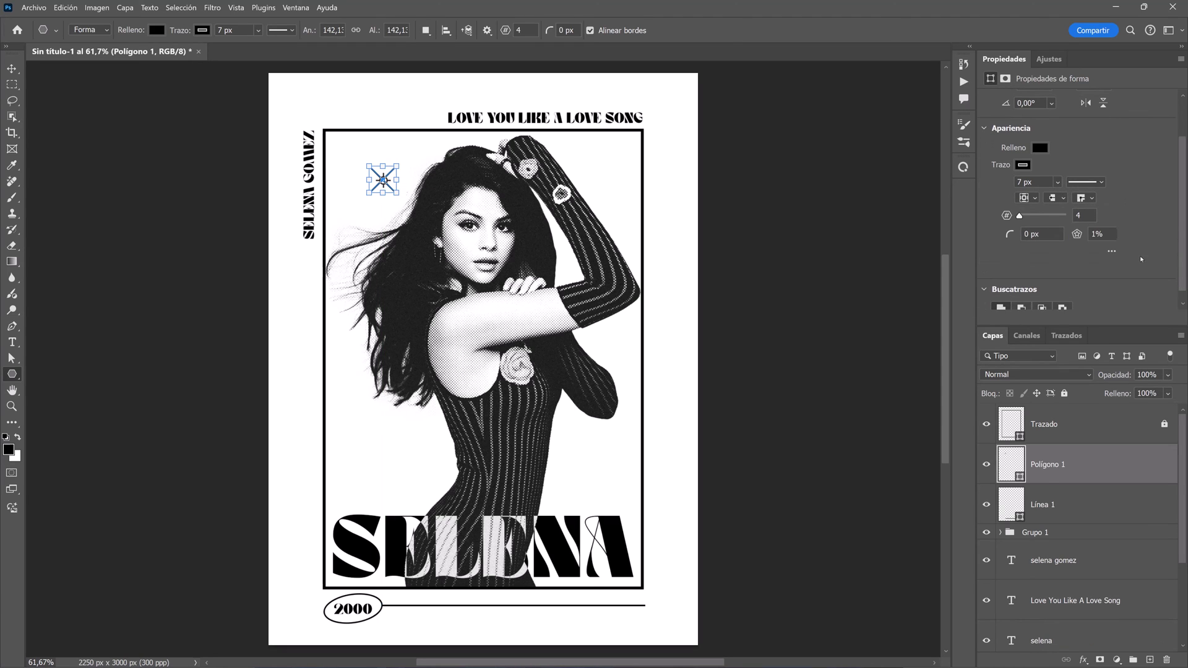
pyautogui.click(1112, 252)
pyautogui.click(1009, 254)
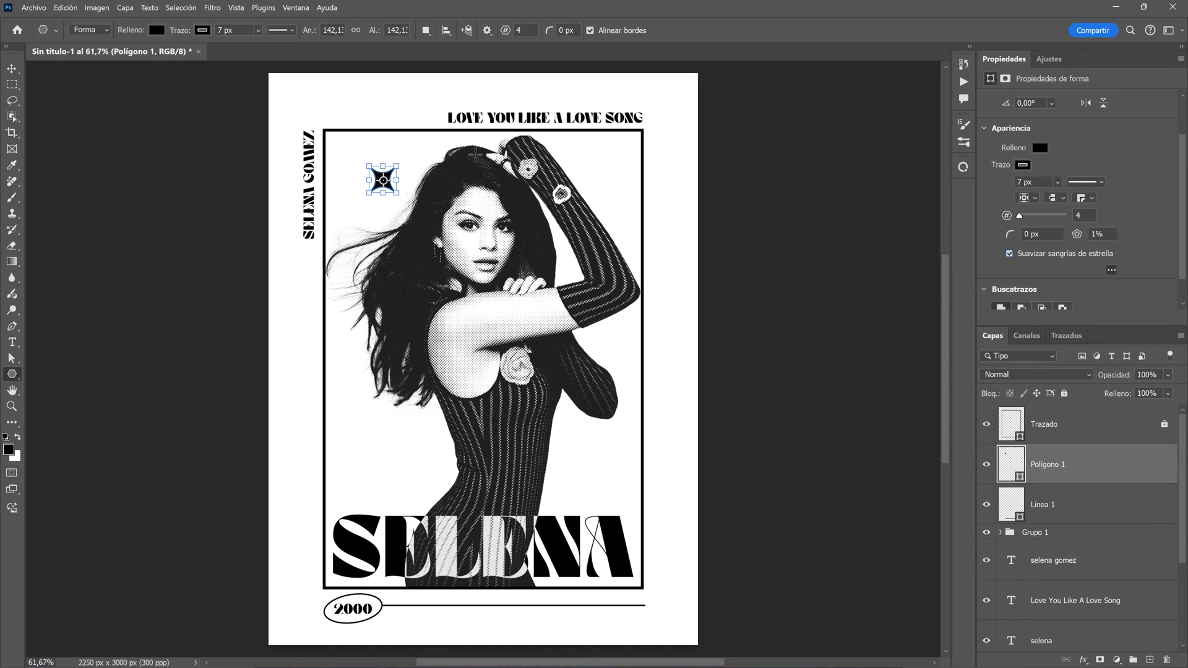
pyautogui.hotkey('ctrl', 't')
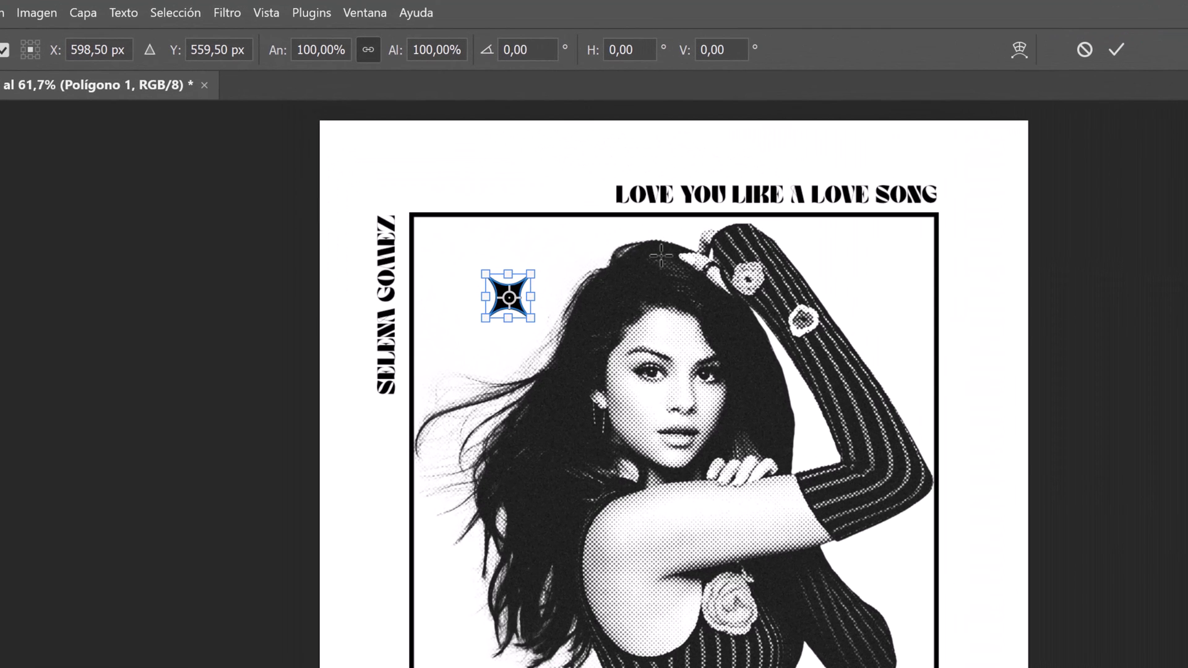
pyautogui.click(526, 49)
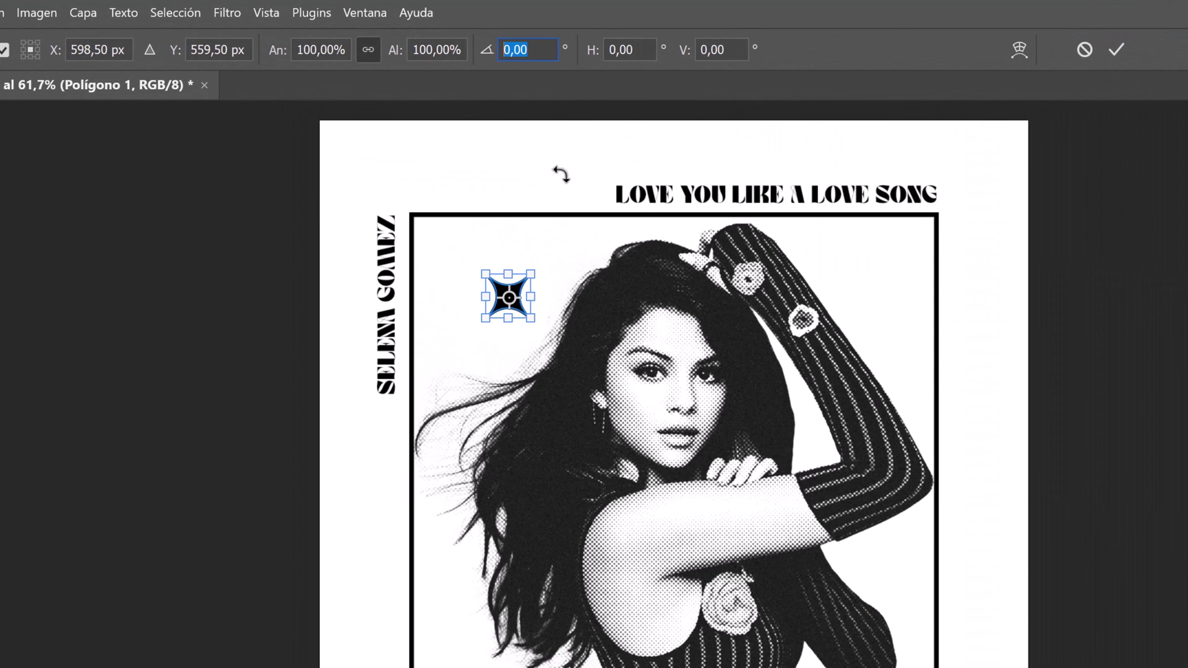
pyautogui.write('45')
pyautogui.press('Return')
pyautogui.press('Return')
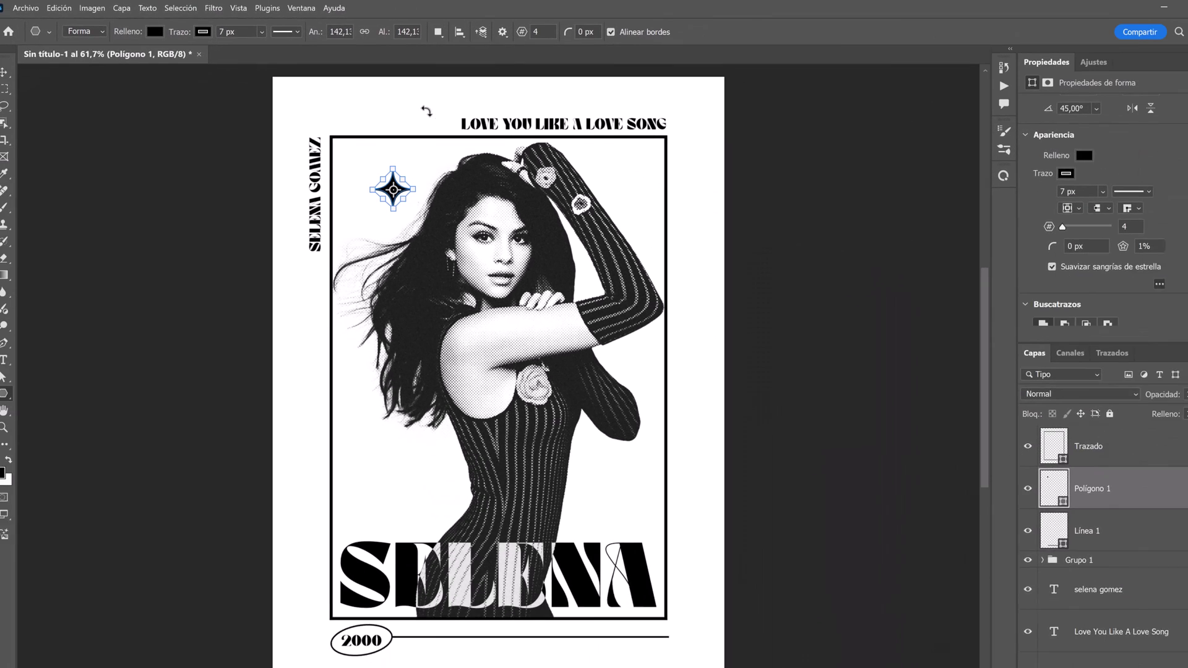
# - Convert the star to a Smart Object and add smaller copies (about 74%) beside it
pyautogui.rightClick(1081, 473)
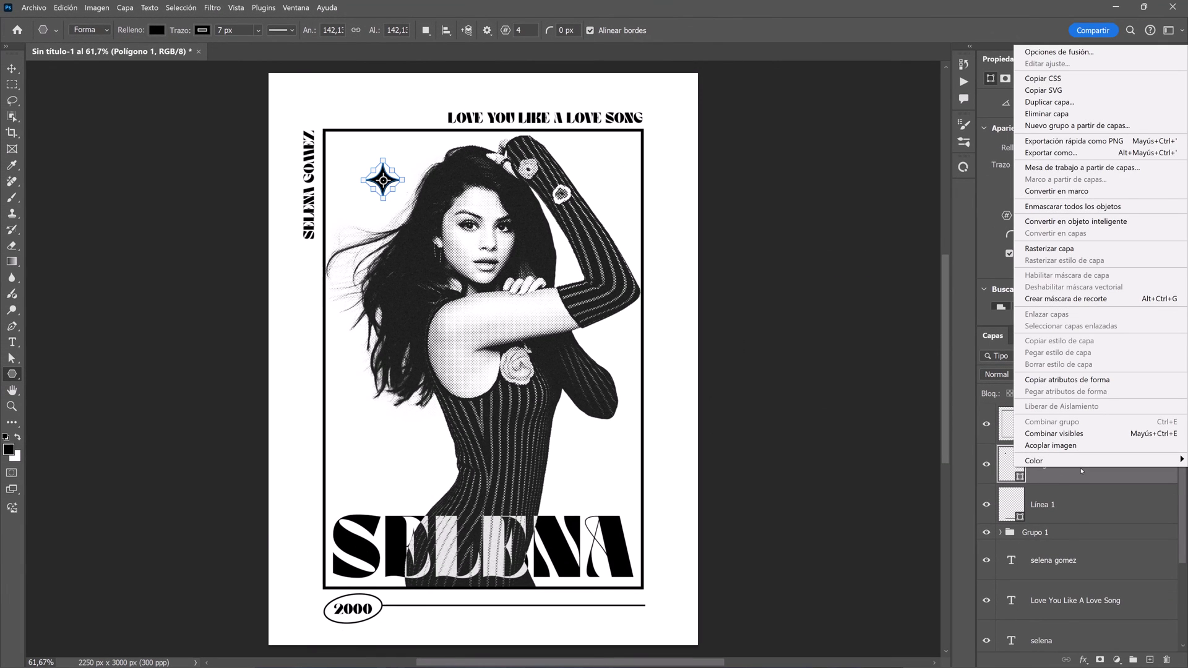
pyautogui.click(1076, 222)
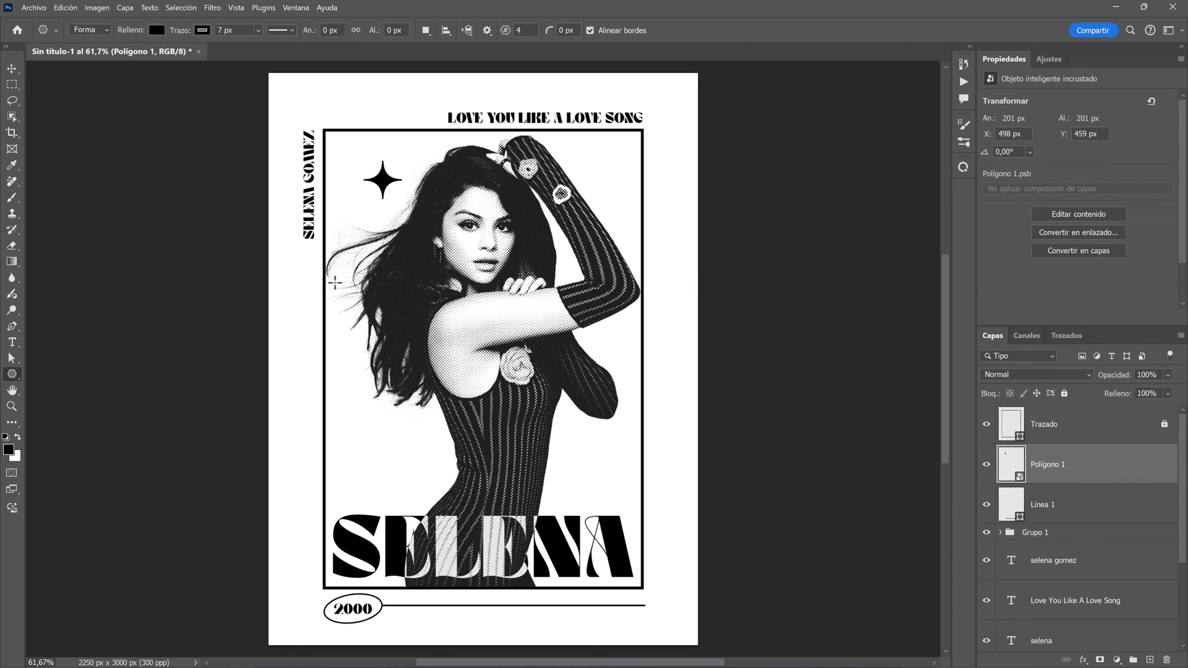
pyautogui.press('v')
pyautogui.moveTo(383, 179)
pyautogui.mouseDown()
pyautogui.moveTo(349, 154)
pyautogui.moveTo(398, 184)
pyautogui.moveTo(362, 186)
pyautogui.moveTo(619, 461)
pyautogui.mouseUp()
pyautogui.hotkey('ctrl', 'j')
pyautogui.hotkey('ctrl', 't')
pyautogui.press('Return')
# - Group the three star layers and name the group 'Stars'
pyautogui.keyDown('shift'); pyautogui.click(1052, 545); pyautogui.keyUp('shift')
pyautogui.hotkey('ctrl', 'g')
pyautogui.doubleClick(1032, 453)
pyautogui.write('Stars')
pyautogui.press('Return')
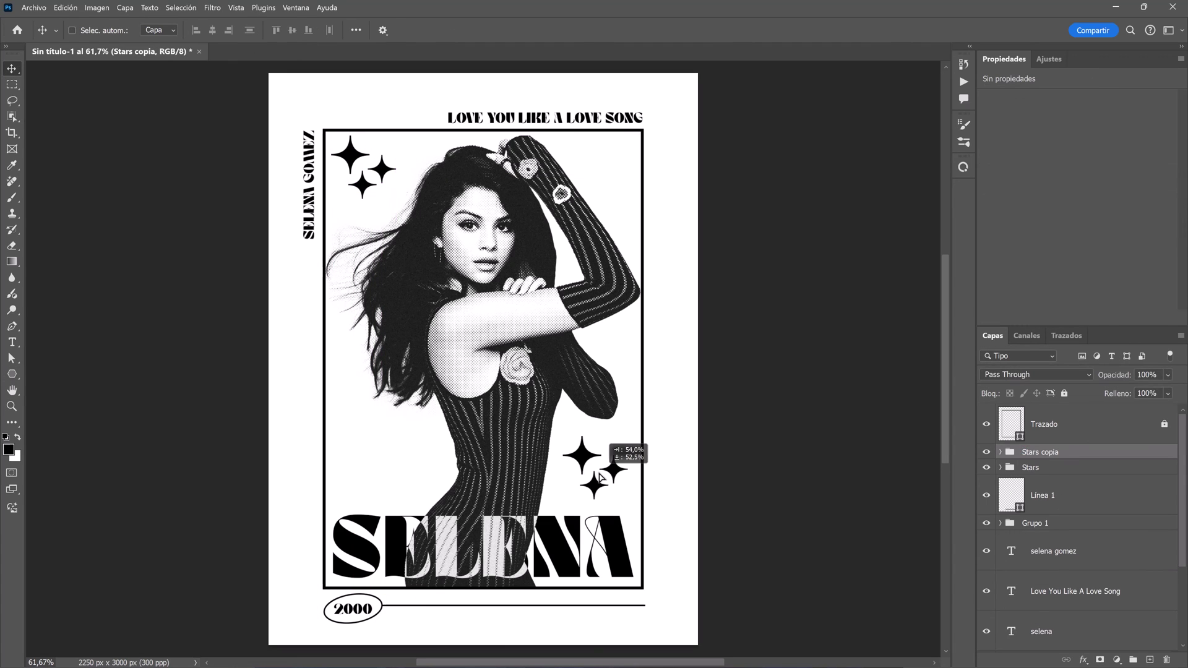
pyautogui.click(1107, 435)
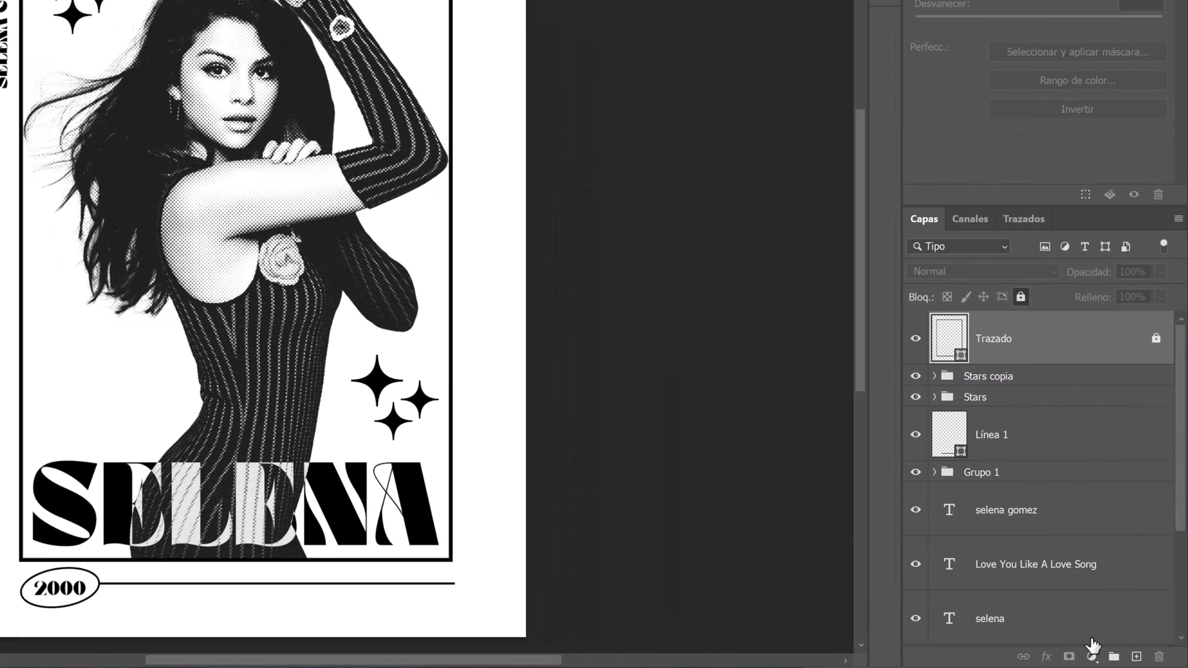
# - Add a Gradient Map adjustment and set its dark stop to red c31212
pyautogui.click(1117, 659)
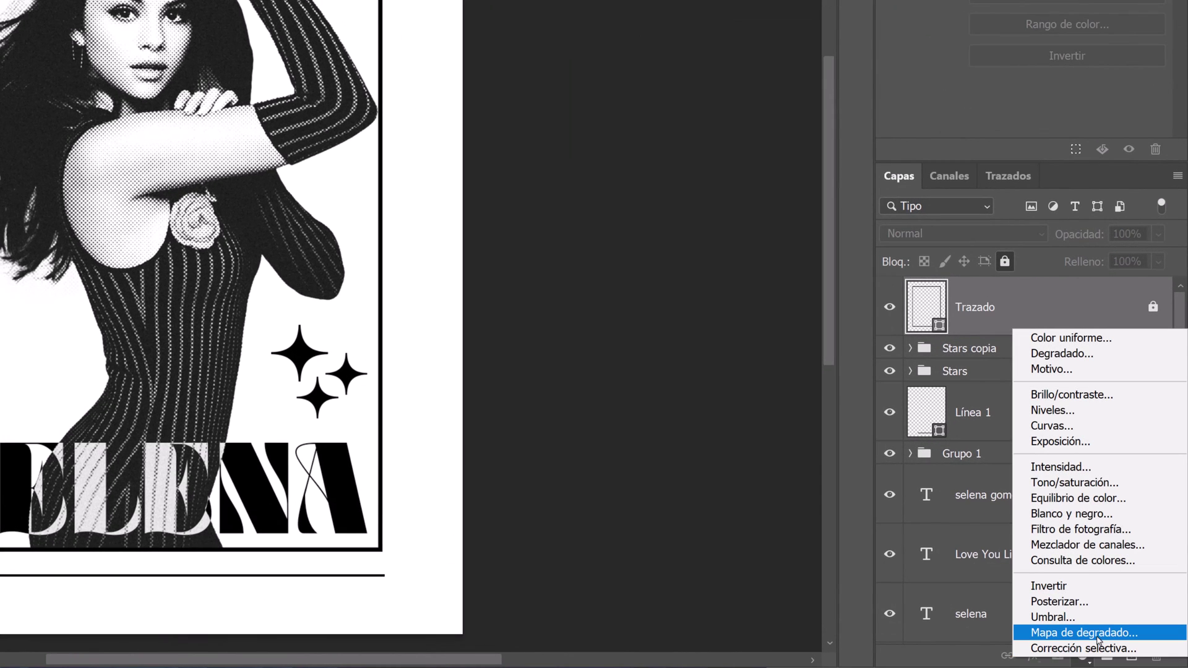
pyautogui.click(1099, 637)
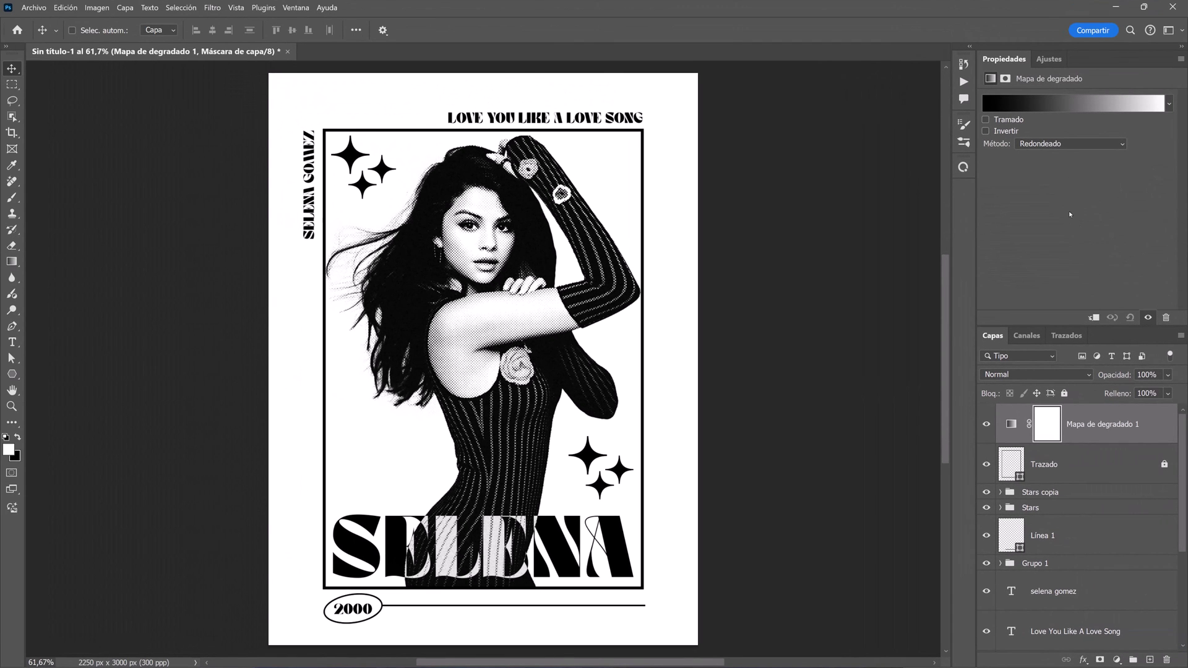
pyautogui.click(1067, 104)
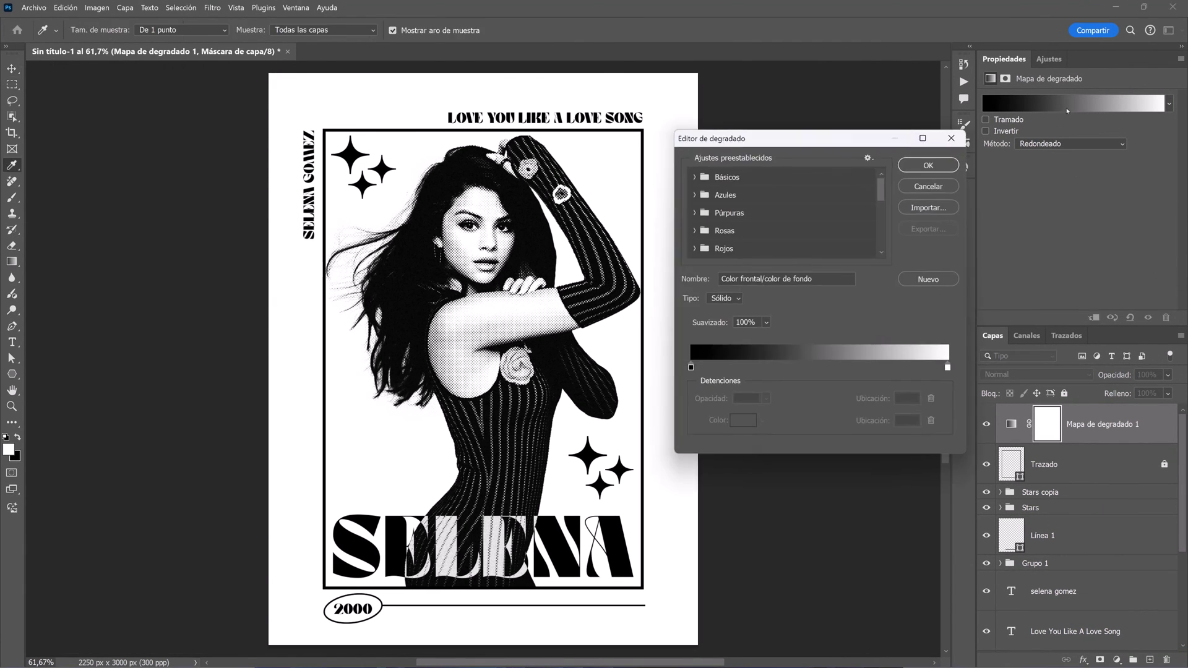
pyautogui.click(691, 368)
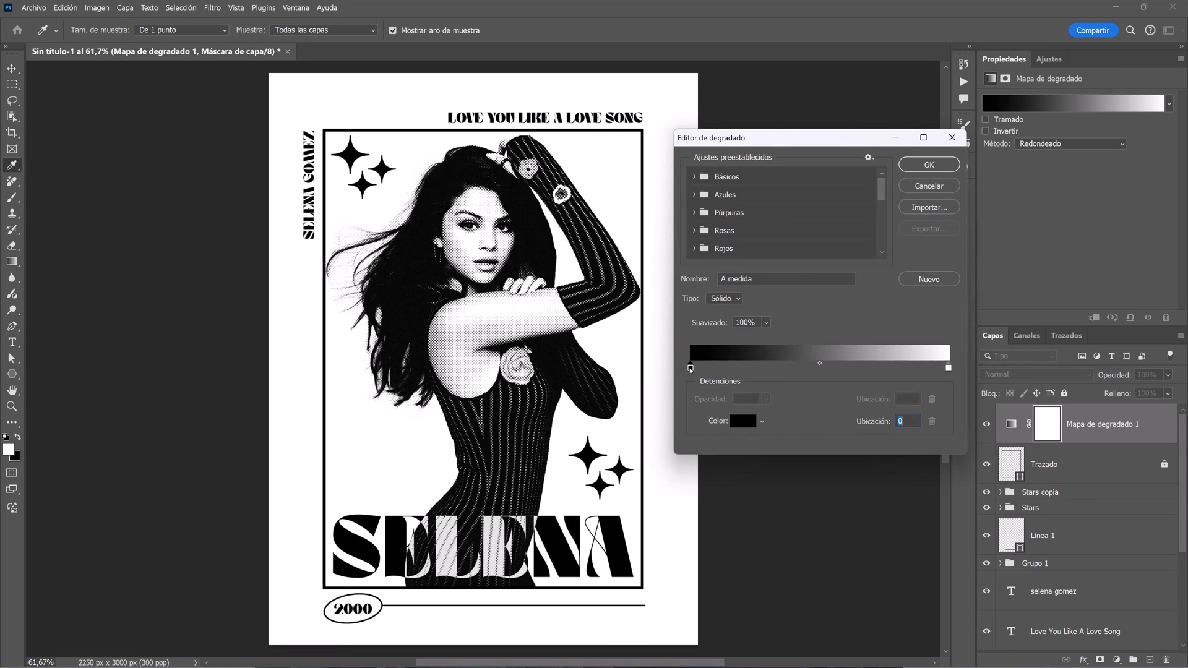
pyautogui.click(738, 422)
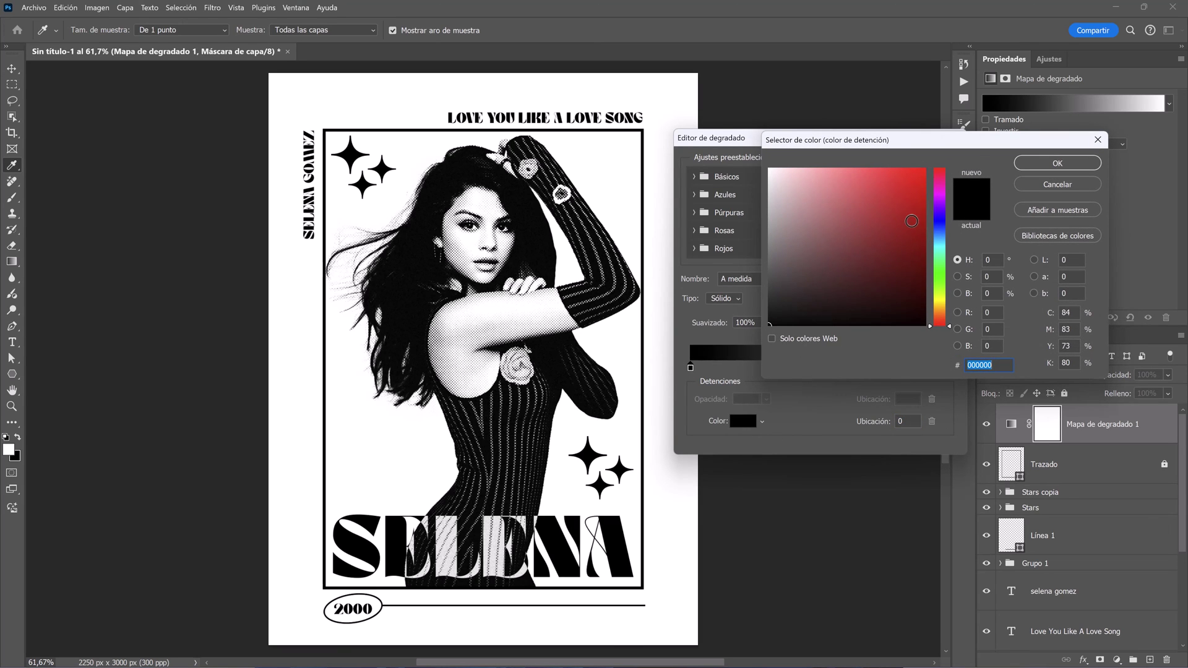
pyautogui.click(915, 212)
pyautogui.click(913, 206)
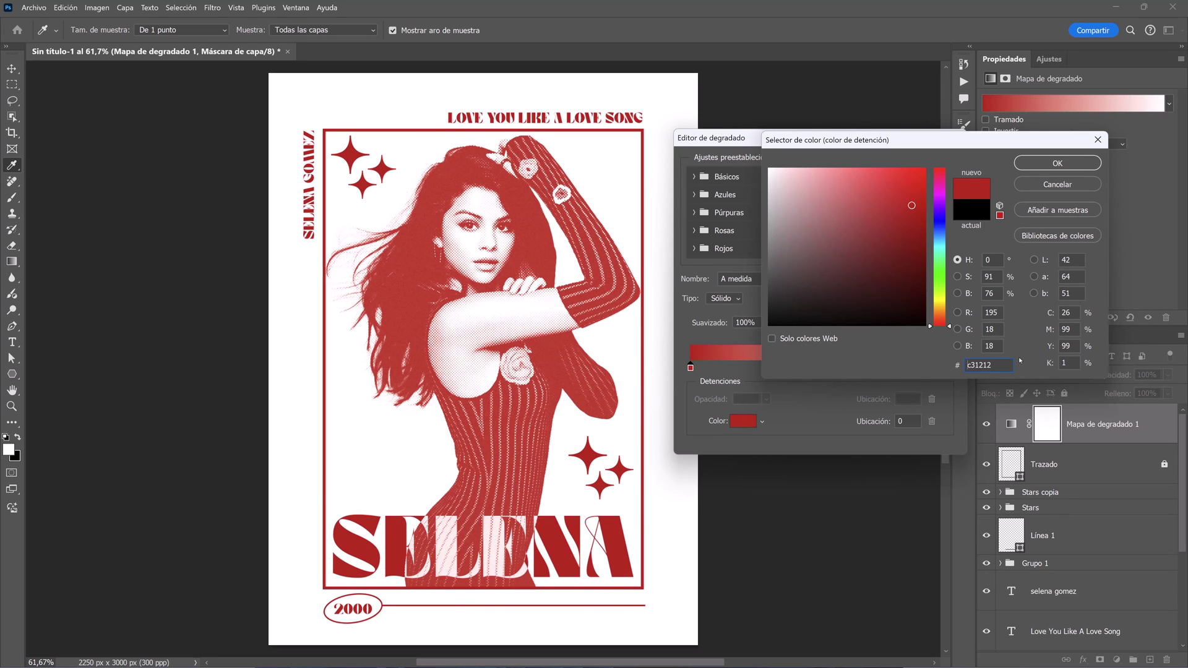
pyautogui.click(1050, 165)
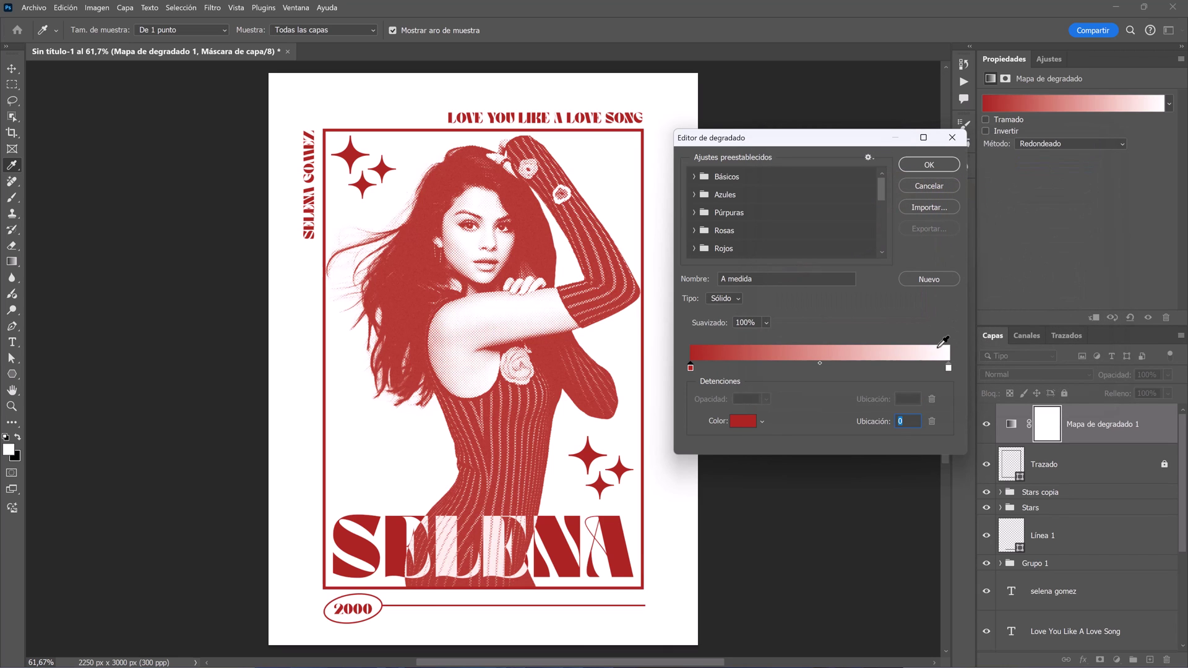
# - Set the gradient's light stop to cream fef8e5 and apply the gradient
pyautogui.click(948, 369)
pyautogui.click(746, 424)
pyautogui.click(941, 304)
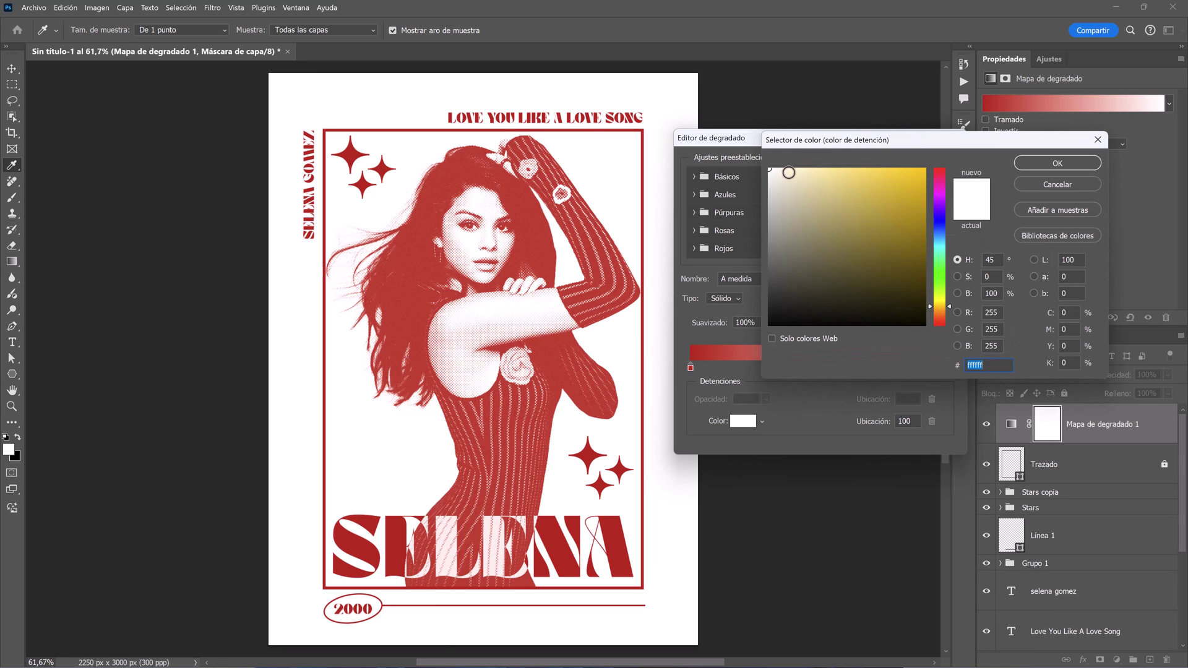
pyautogui.click(789, 174)
pyautogui.moveTo(789, 174); pyautogui.dragTo(783, 170)
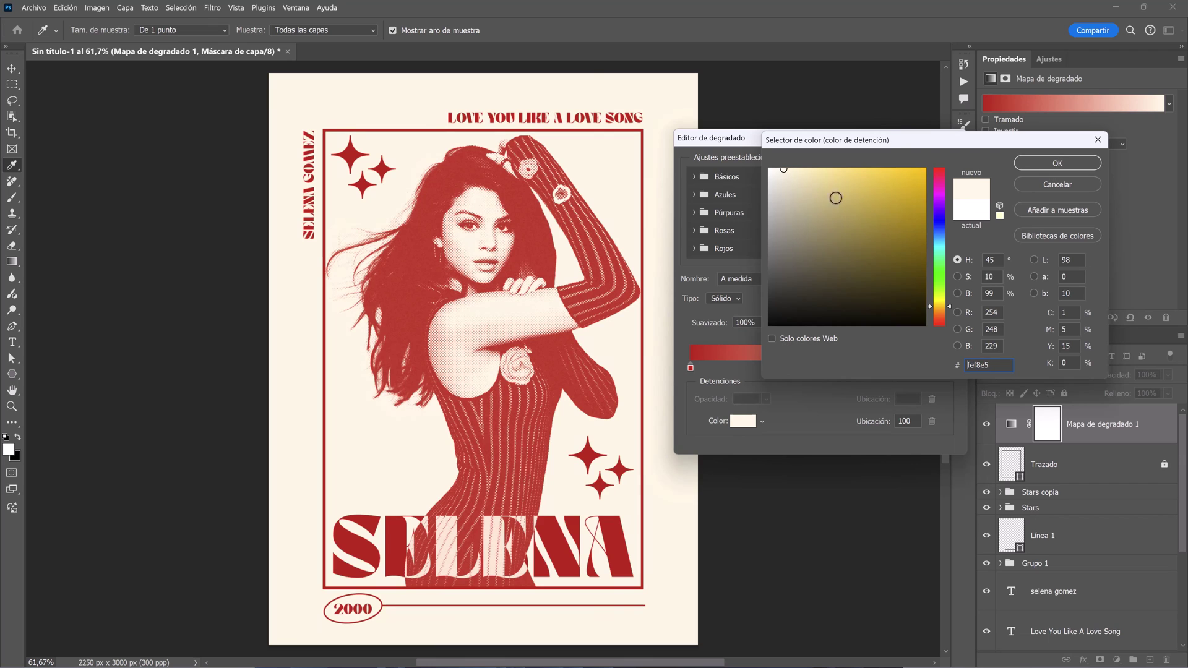
pyautogui.click(1058, 163)
pyautogui.click(932, 163)
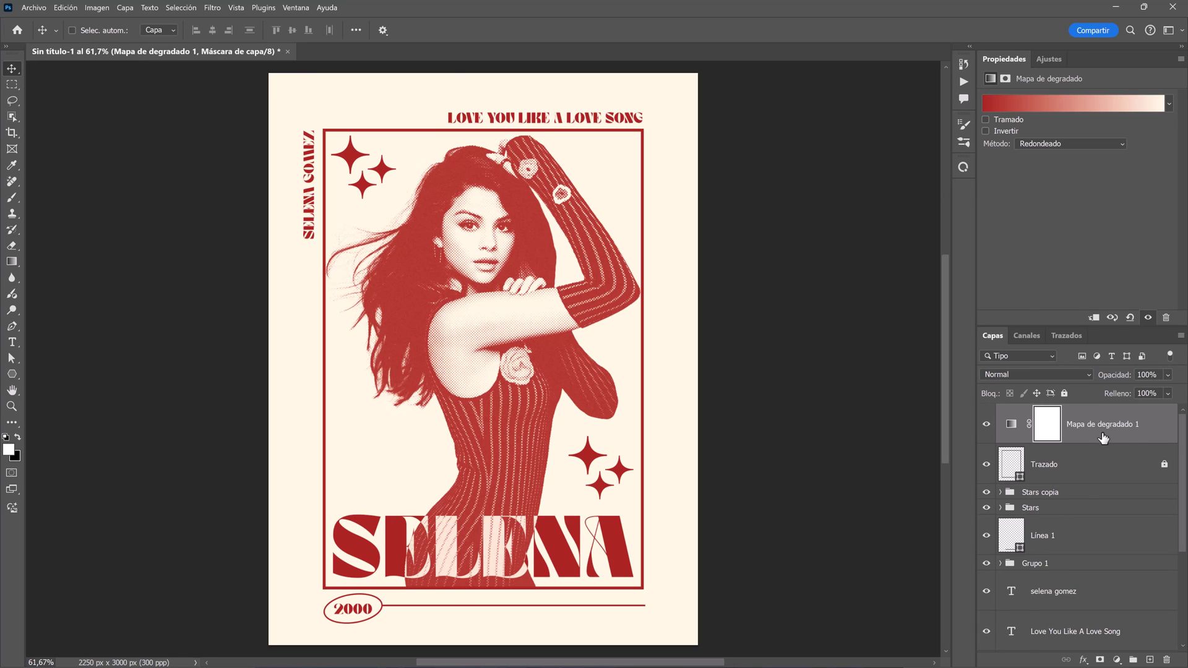
# - Place the paper texture image embedded, stretched to cover the whole poster
pyautogui.click(34, 8)
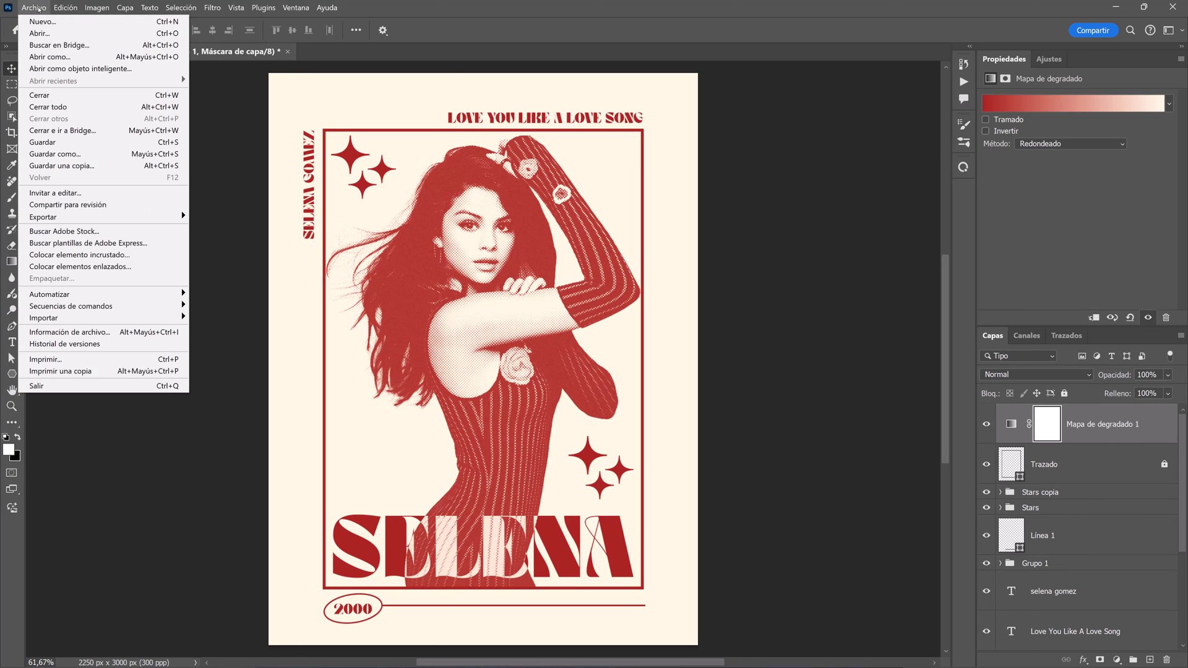
pyautogui.click(79, 254)
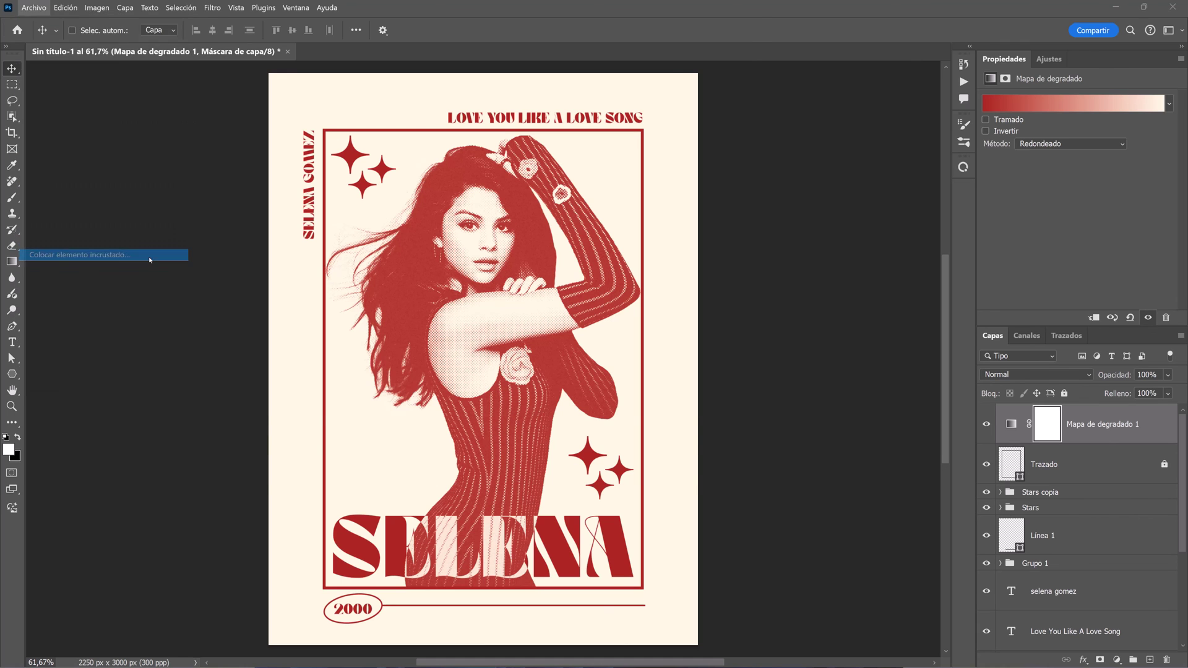
pyautogui.click(45, 102)
pyautogui.click(653, 432)
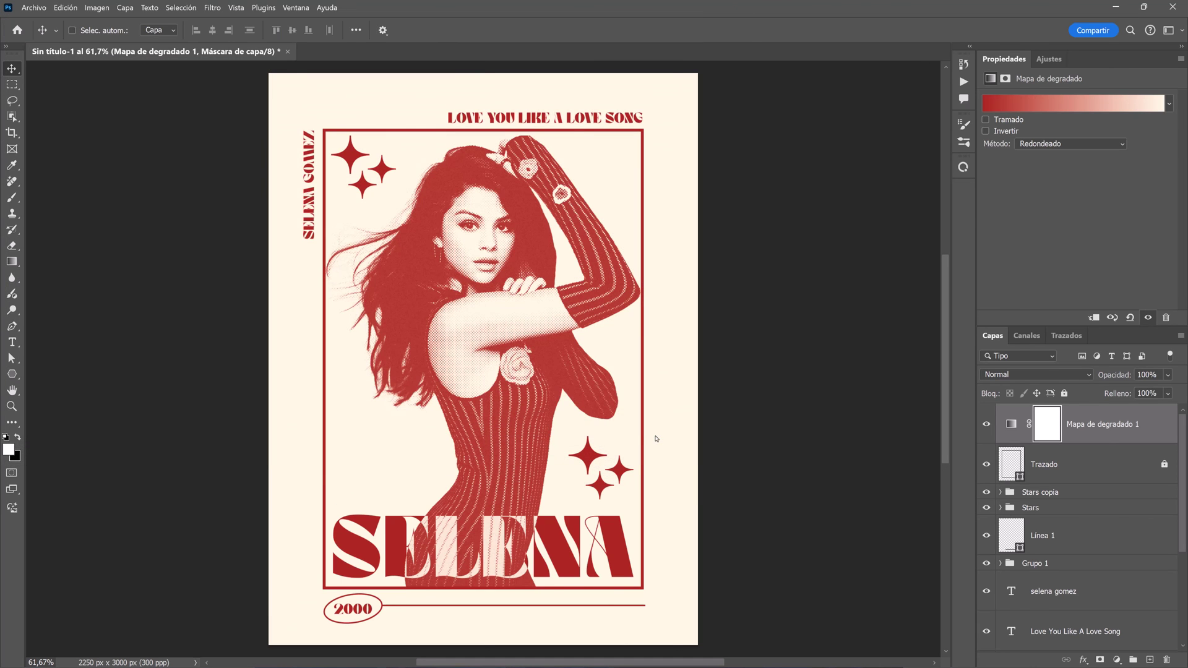
pyautogui.moveTo(286, 371); pyautogui.dragTo(270, 365)
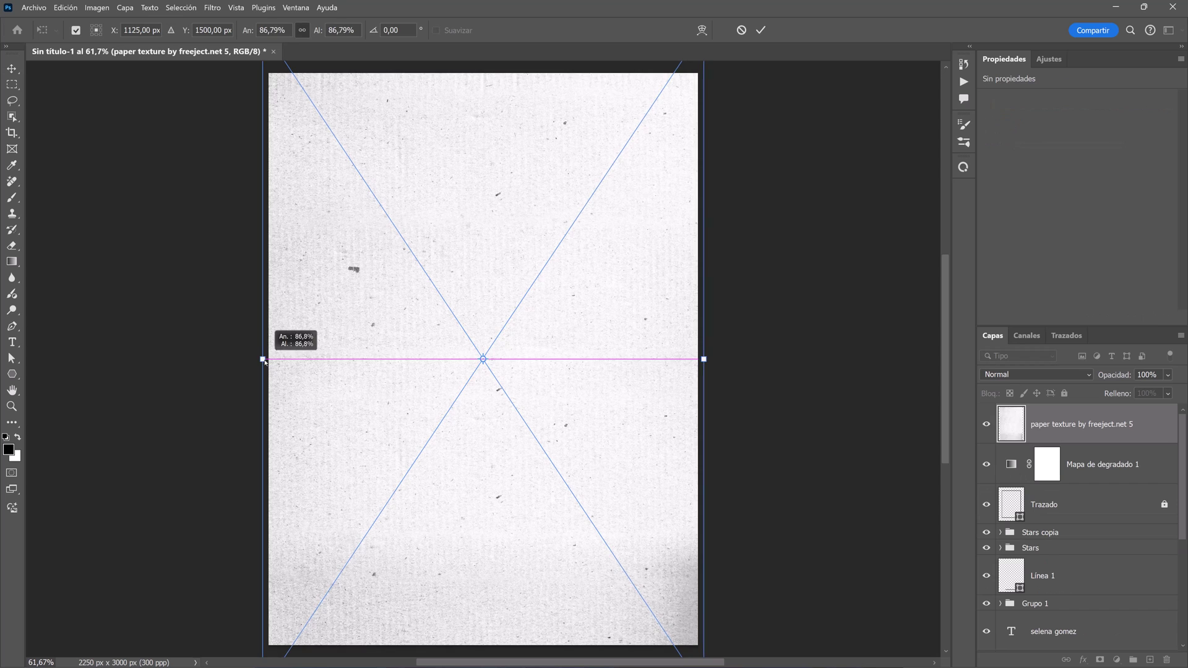
pyautogui.press('Return')
# - Blend the paper texture with Multiply at 49% opacity
pyautogui.click(1018, 374)
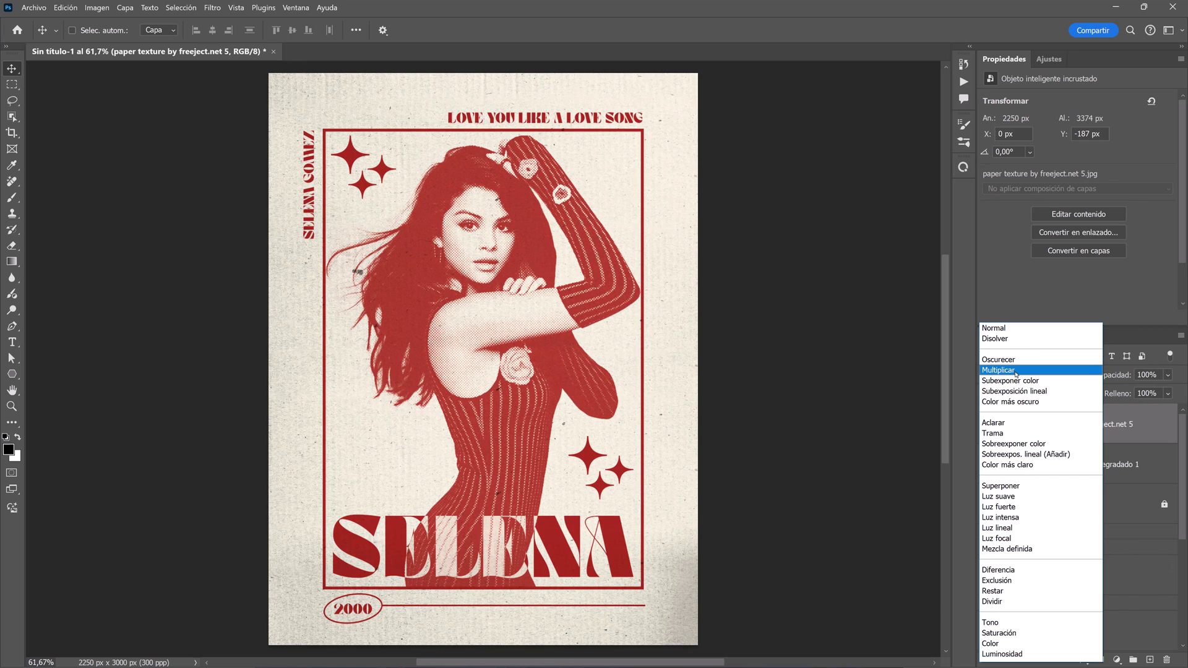
pyautogui.click(1016, 372)
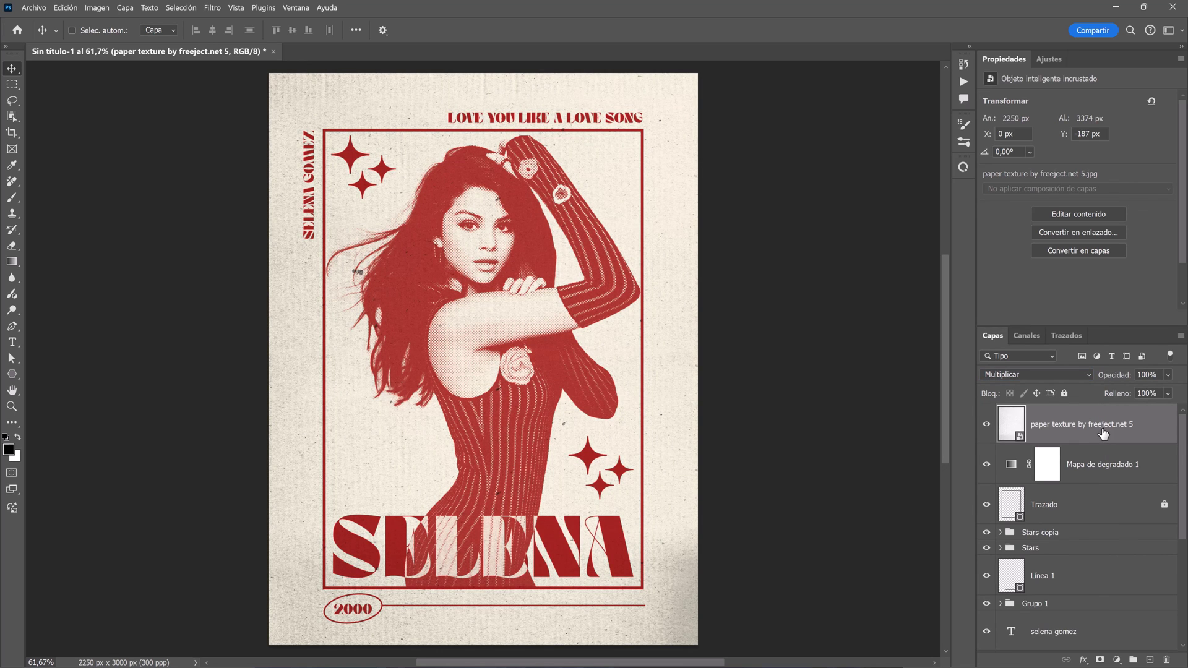
pyautogui.click(1167, 375)
pyautogui.moveTo(1179, 391); pyautogui.dragTo(1151, 394)
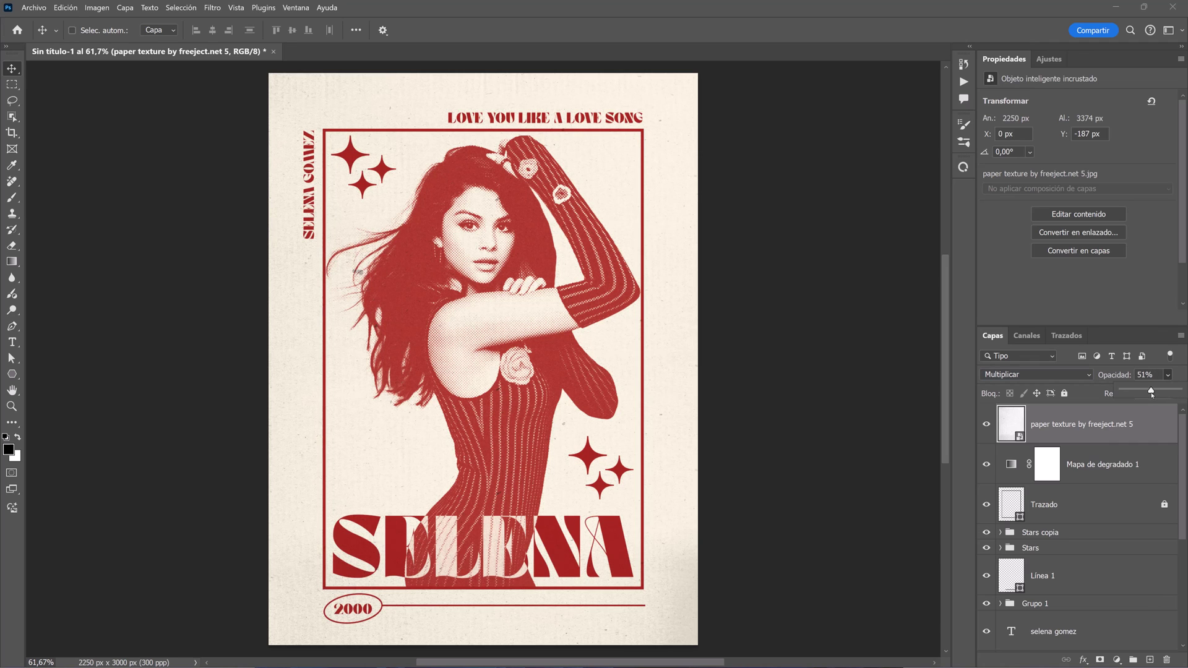
pyautogui.click(945, 435)
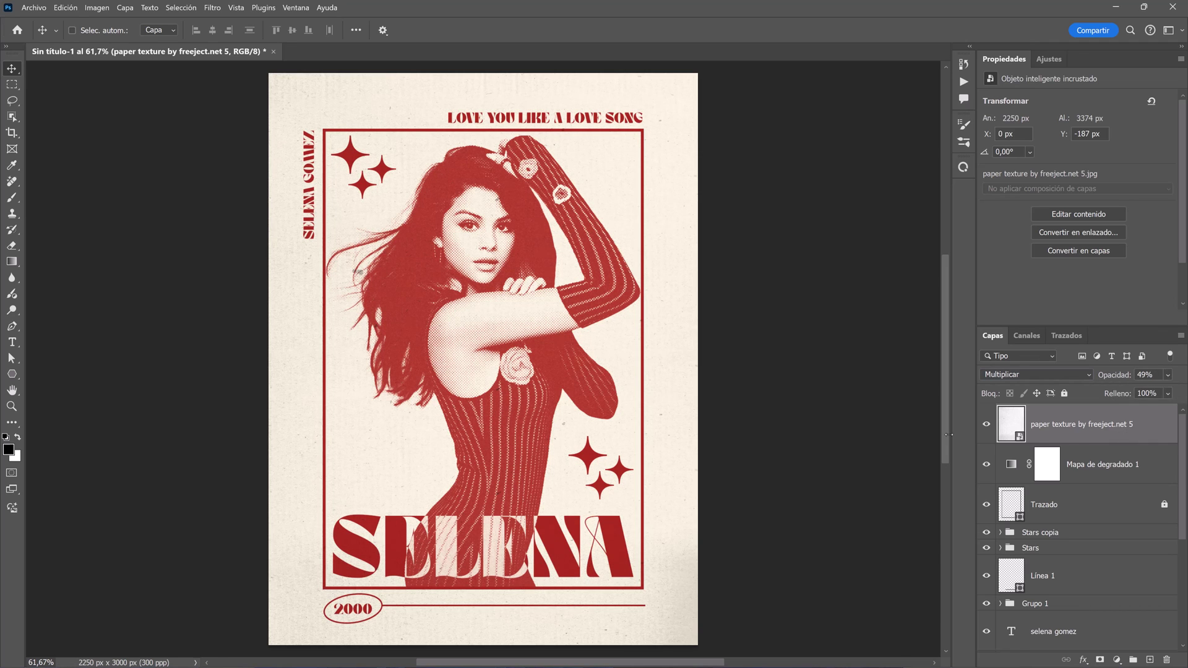
pyautogui.click(988, 426)
# - Select all layers from the paper texture down to Fondo Modelo and group them as Grupo 2
pyautogui.scroll(-5, 1099, 506)
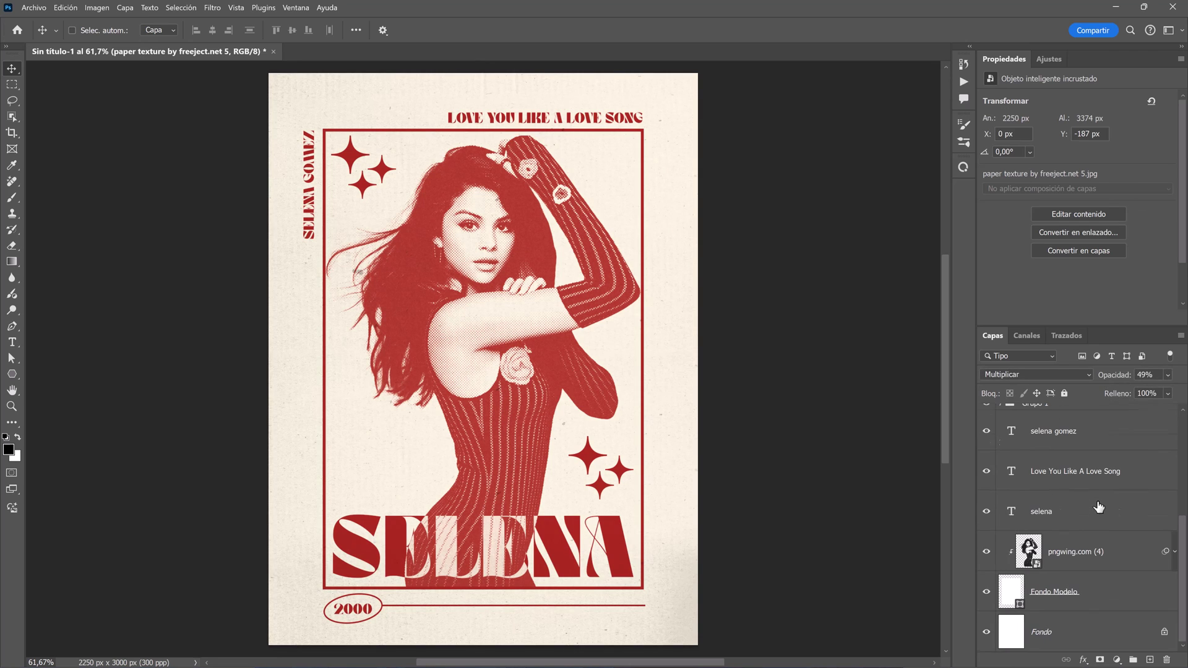
pyautogui.keyDown('shift'); pyautogui.click(1113, 602); pyautogui.keyUp('shift')
pyautogui.hotkey('ctrl', 'g')
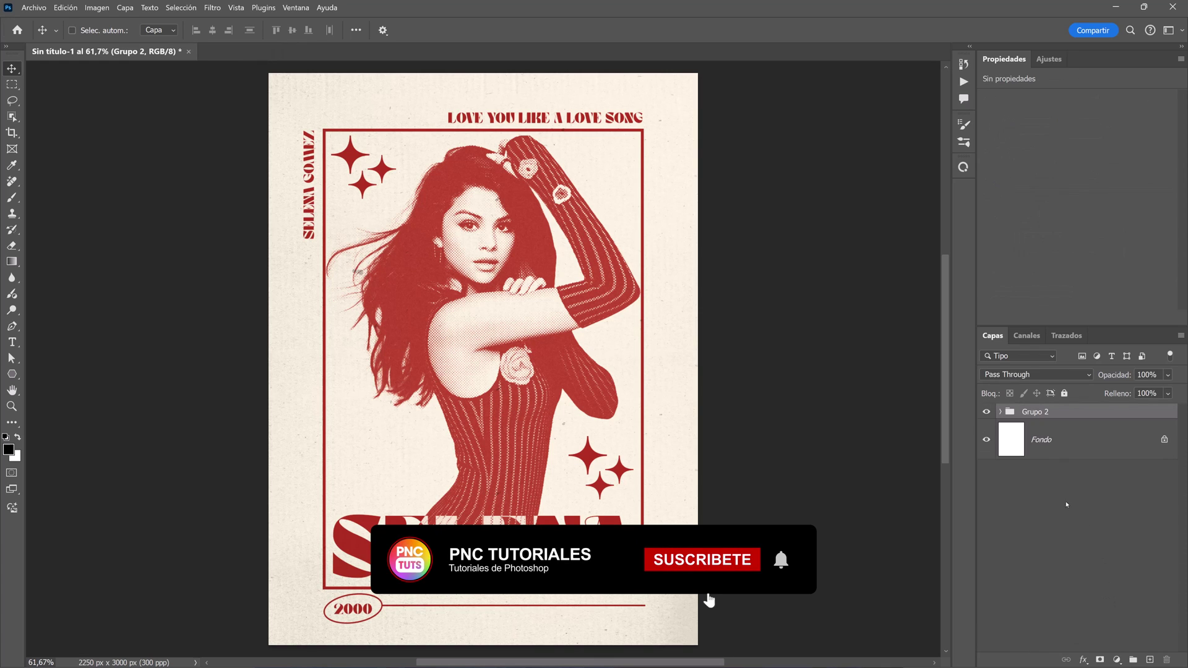
pyautogui.click(1067, 503)
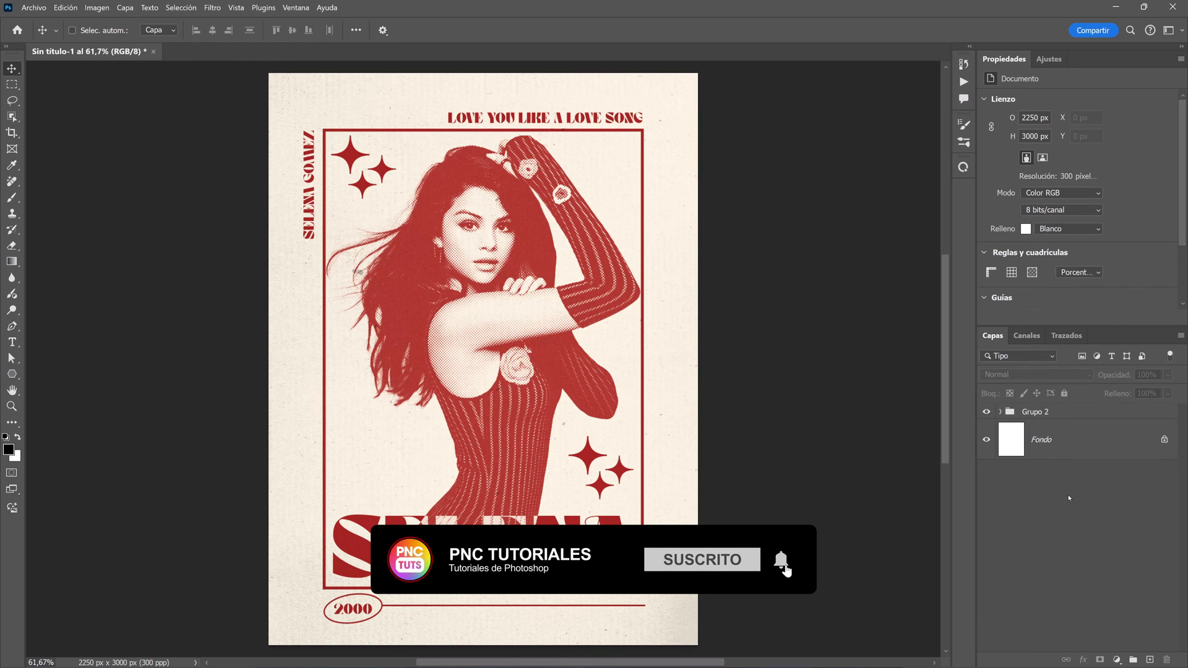